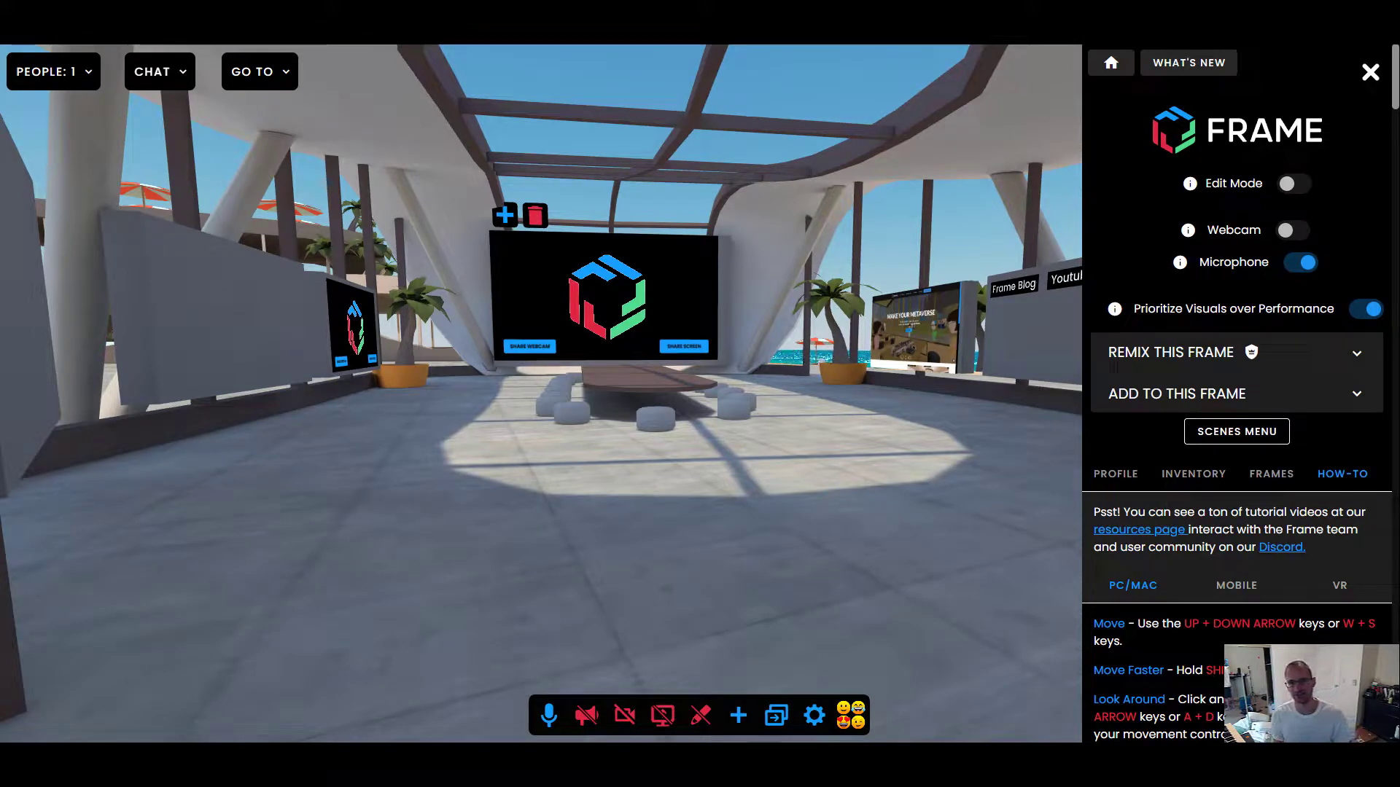
# Step: Close the side menu and look around the pavilion from its entrance up to the conference table
pyautogui.moveTo(675, 405); pyautogui.dragTo(788, 440)
pyautogui.click(1369, 78)
pyautogui.moveTo(917, 428); pyautogui.dragTo(882, 430)
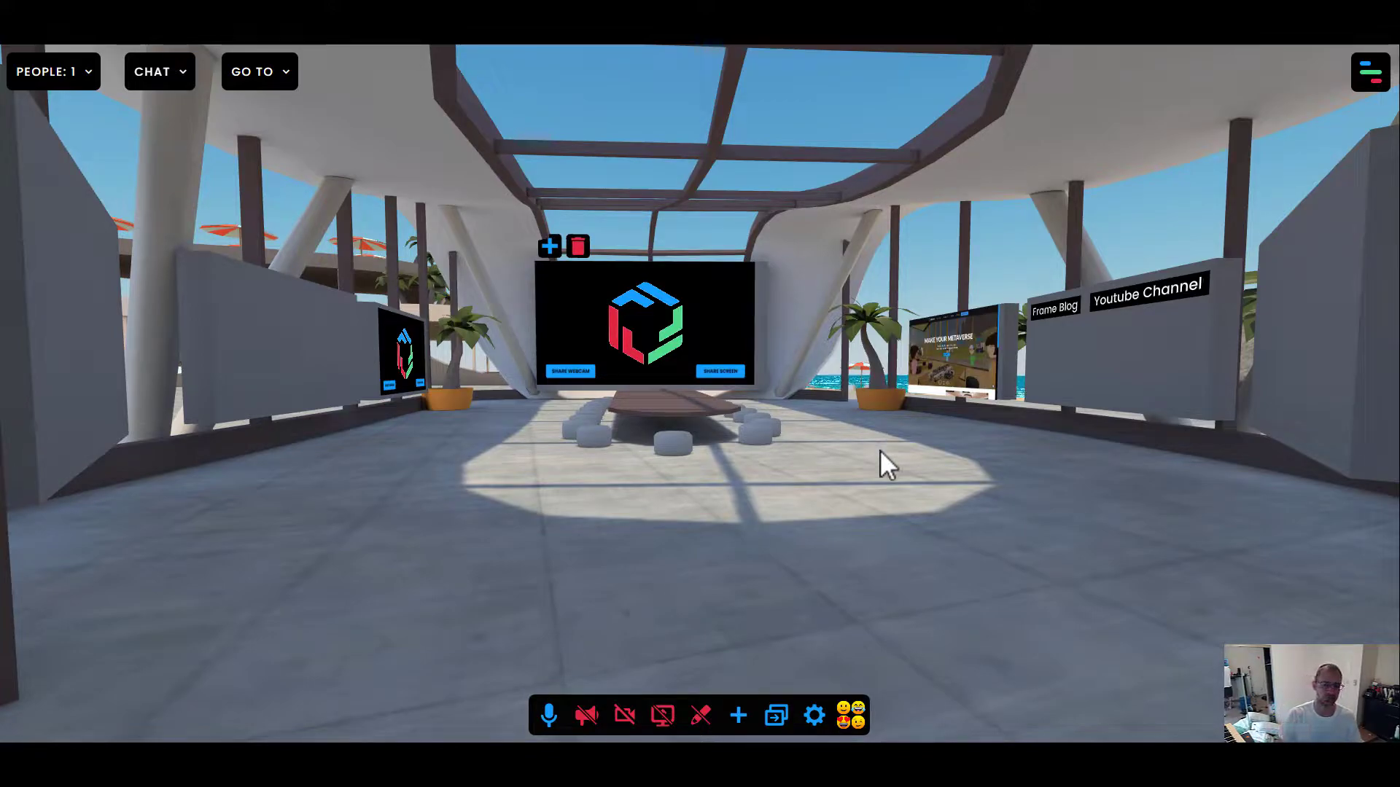
pyautogui.moveTo(883, 550); pyautogui.dragTo(613, 553)
pyautogui.press('a')
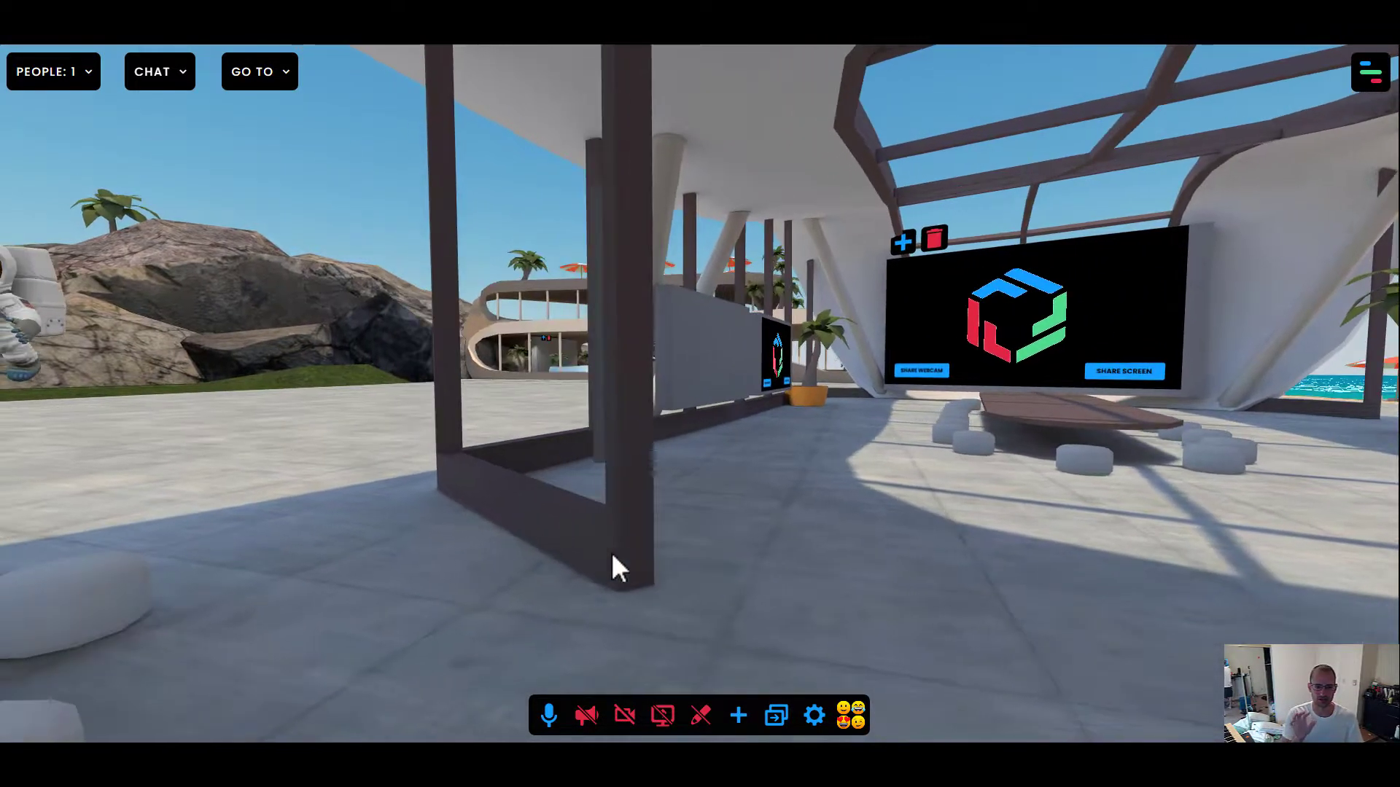
pyautogui.press('s')
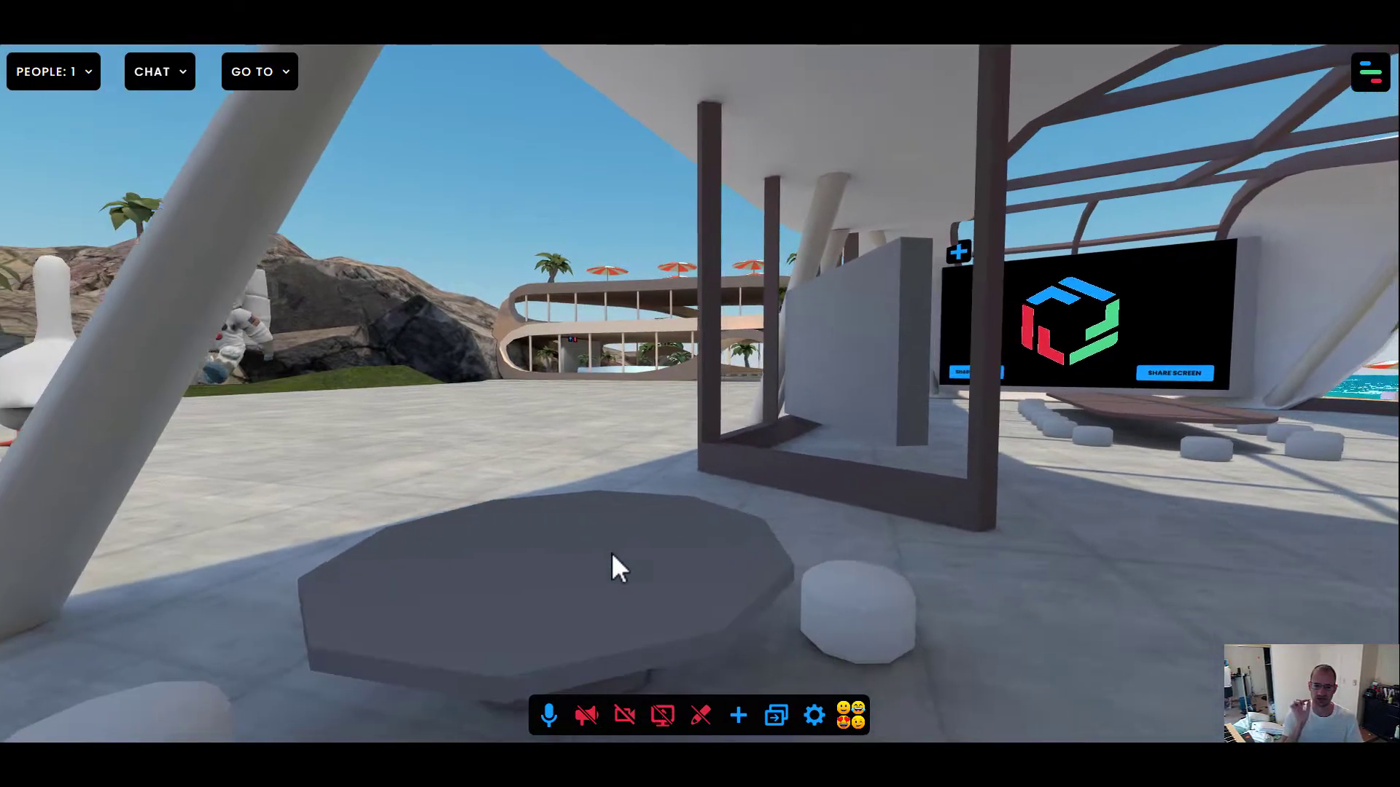
pyautogui.press('d')
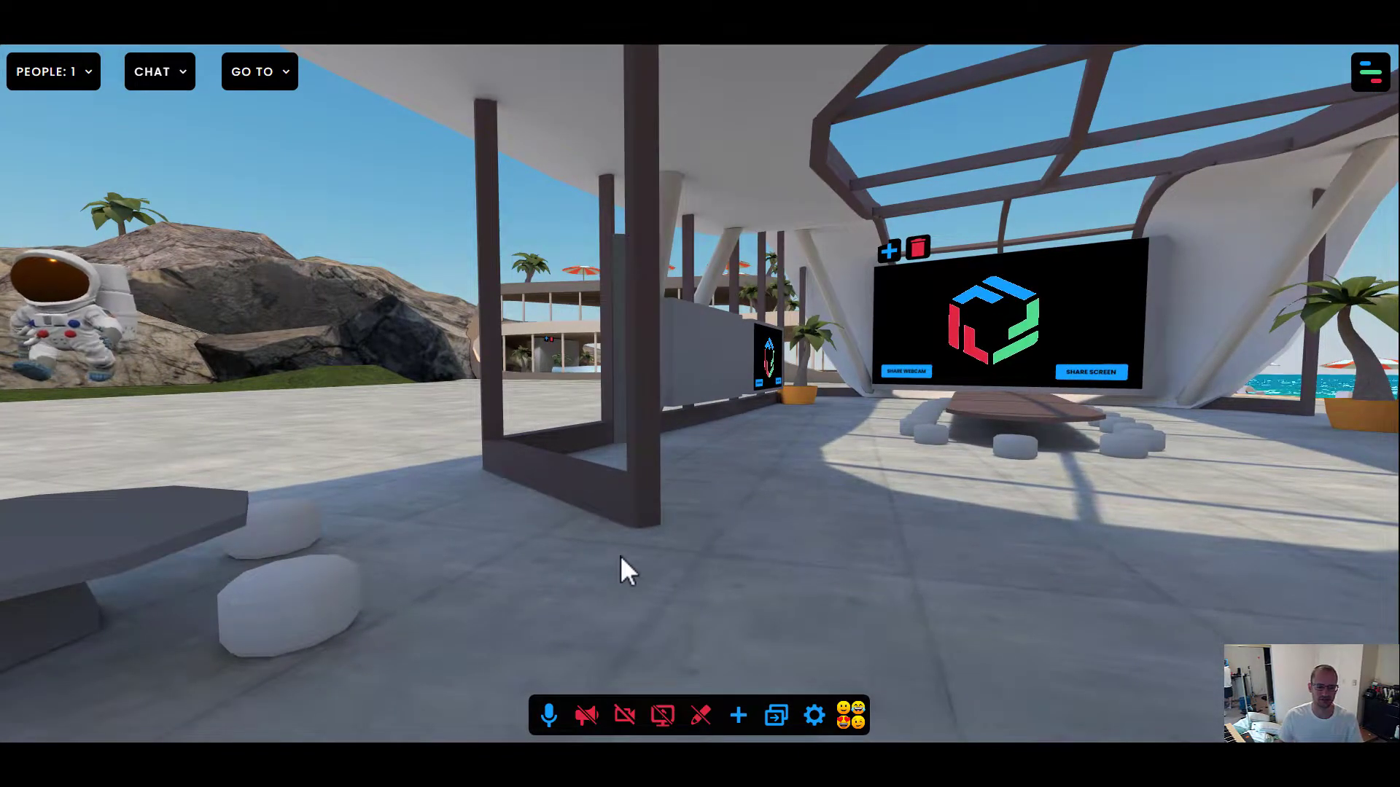
pyautogui.moveTo(624, 555); pyautogui.dragTo(956, 552)
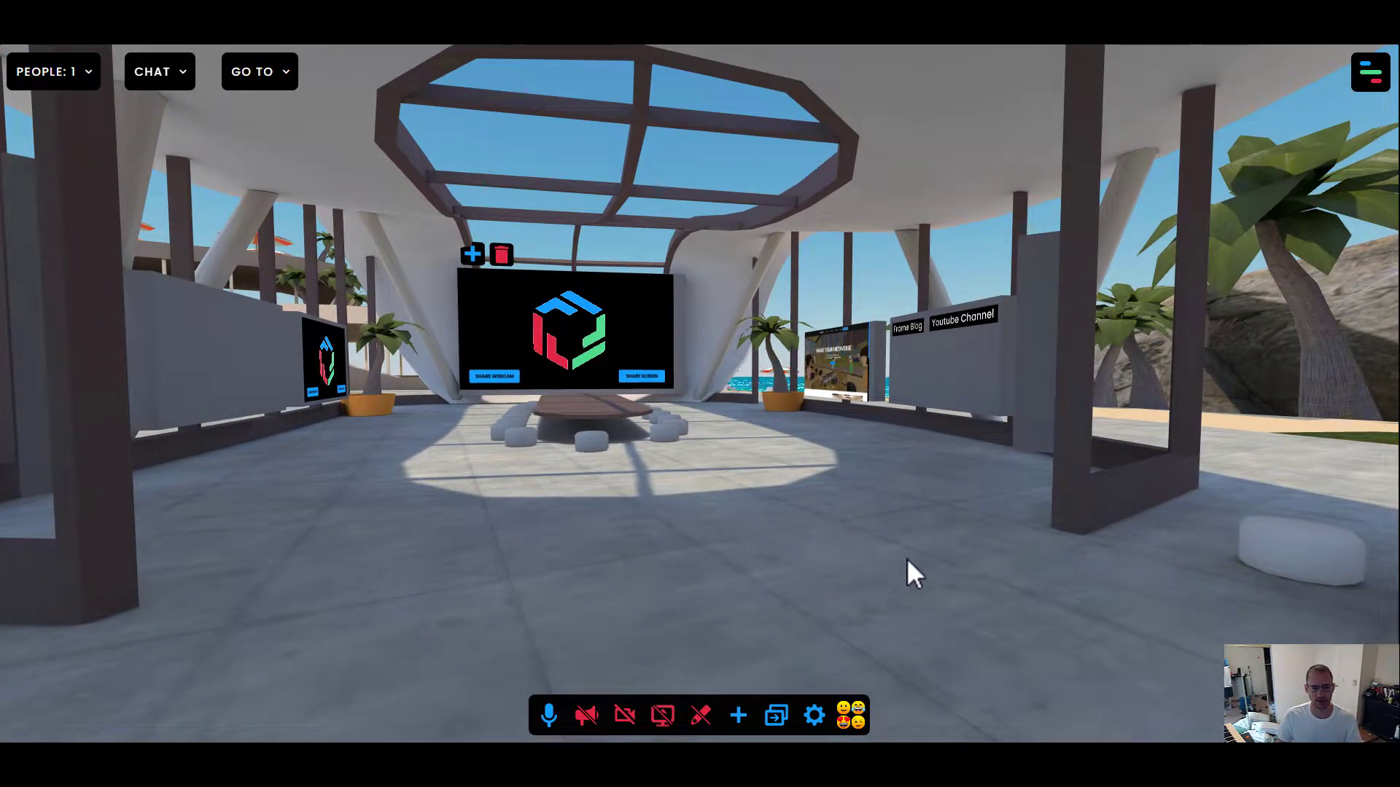
pyautogui.press('w')
pyautogui.press('w')
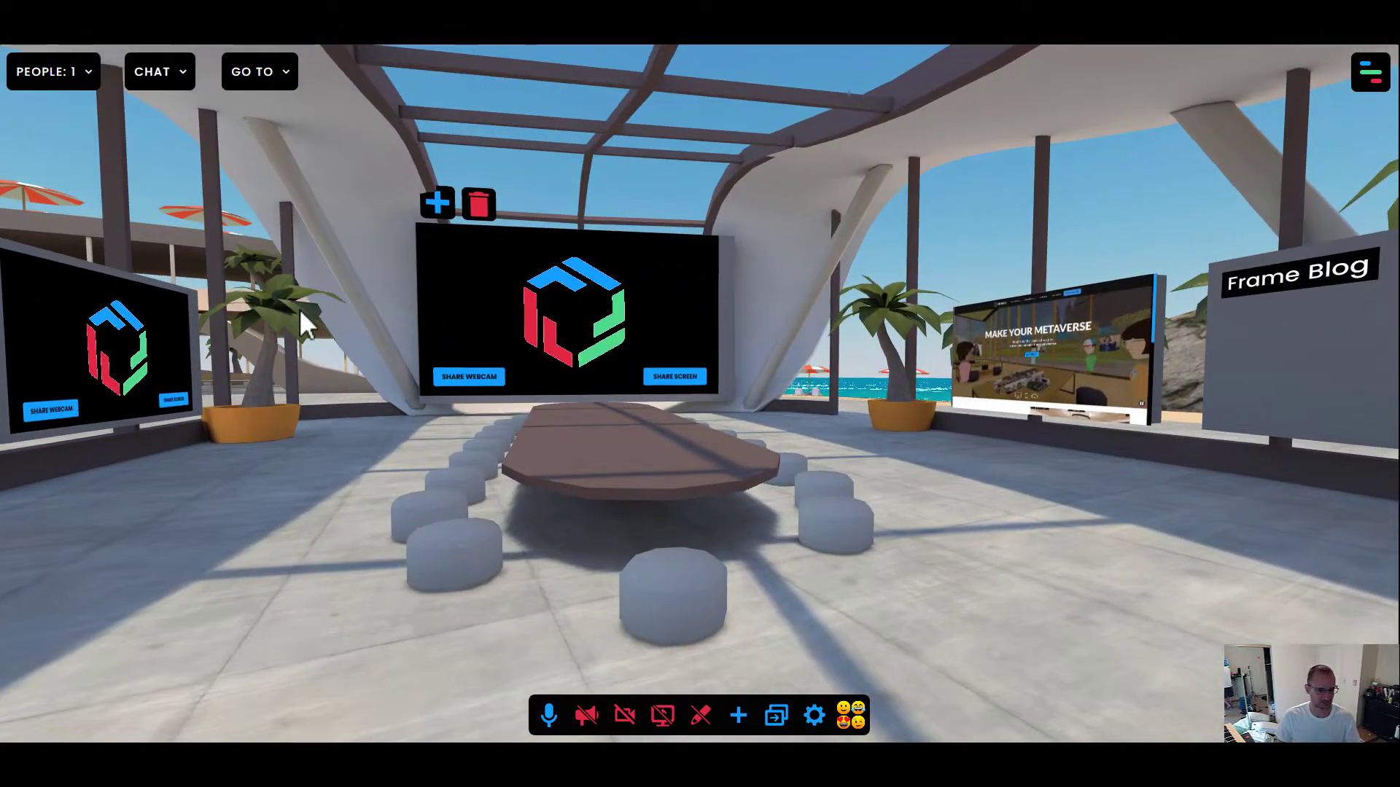
# Step: Look around the pavilion's screens and walk out to the plaza to view the goose and the astronaut
pyautogui.moveTo(305, 321); pyautogui.dragTo(952, 285)
pyautogui.click(977, 257)
pyautogui.click(771, 419)
pyautogui.click(784, 277)
pyautogui.click(760, 410)
pyautogui.moveTo(729, 437); pyautogui.dragTo(314, 562)
pyautogui.press('w')
pyautogui.moveTo(531, 666); pyautogui.dragTo(795, 285)
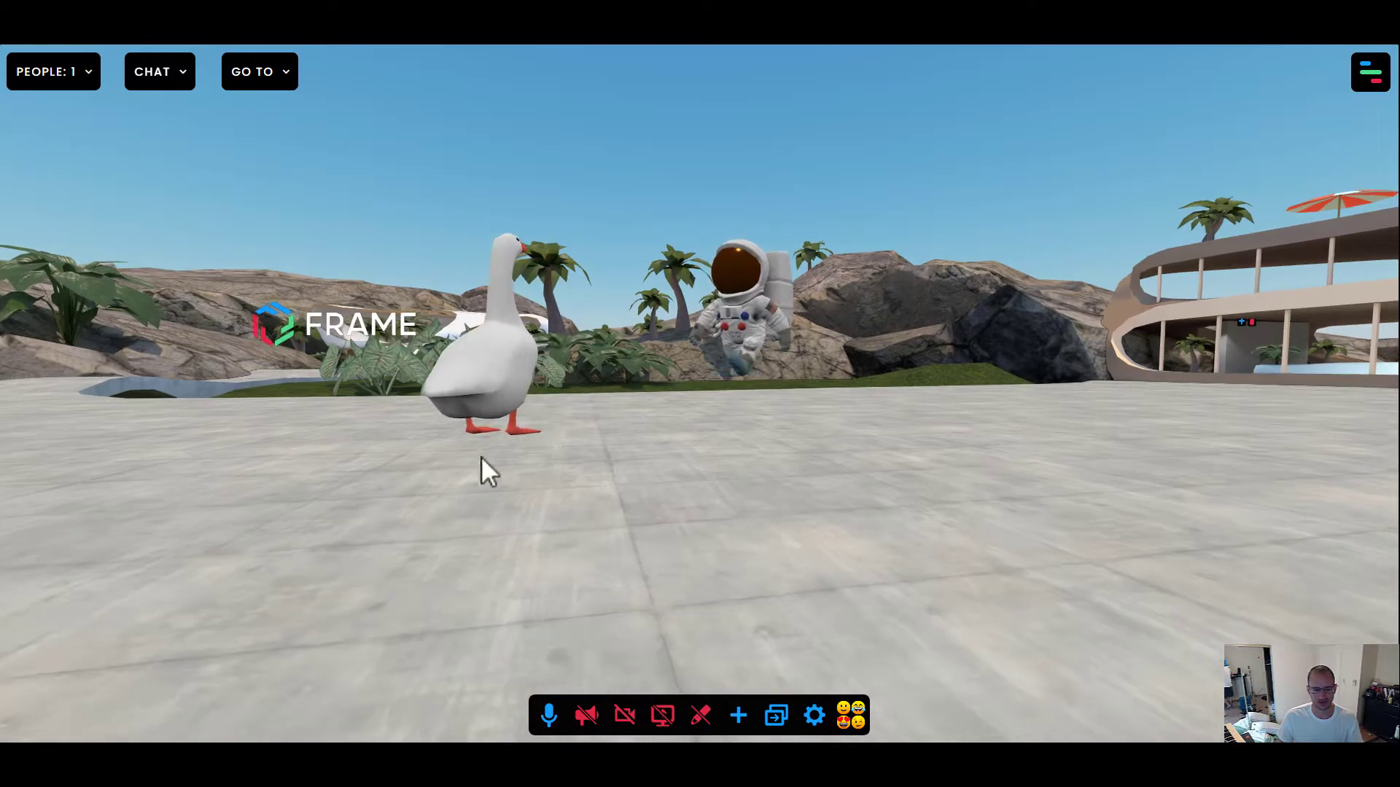
# Step: Return from the plaza into the pavilion and face the main screen at its far end
pyautogui.press('s')
pyautogui.moveTo(513, 528); pyautogui.dragTo(1070, 541)
pyautogui.moveTo(863, 561); pyautogui.dragTo(828, 573)
pyautogui.press('w')
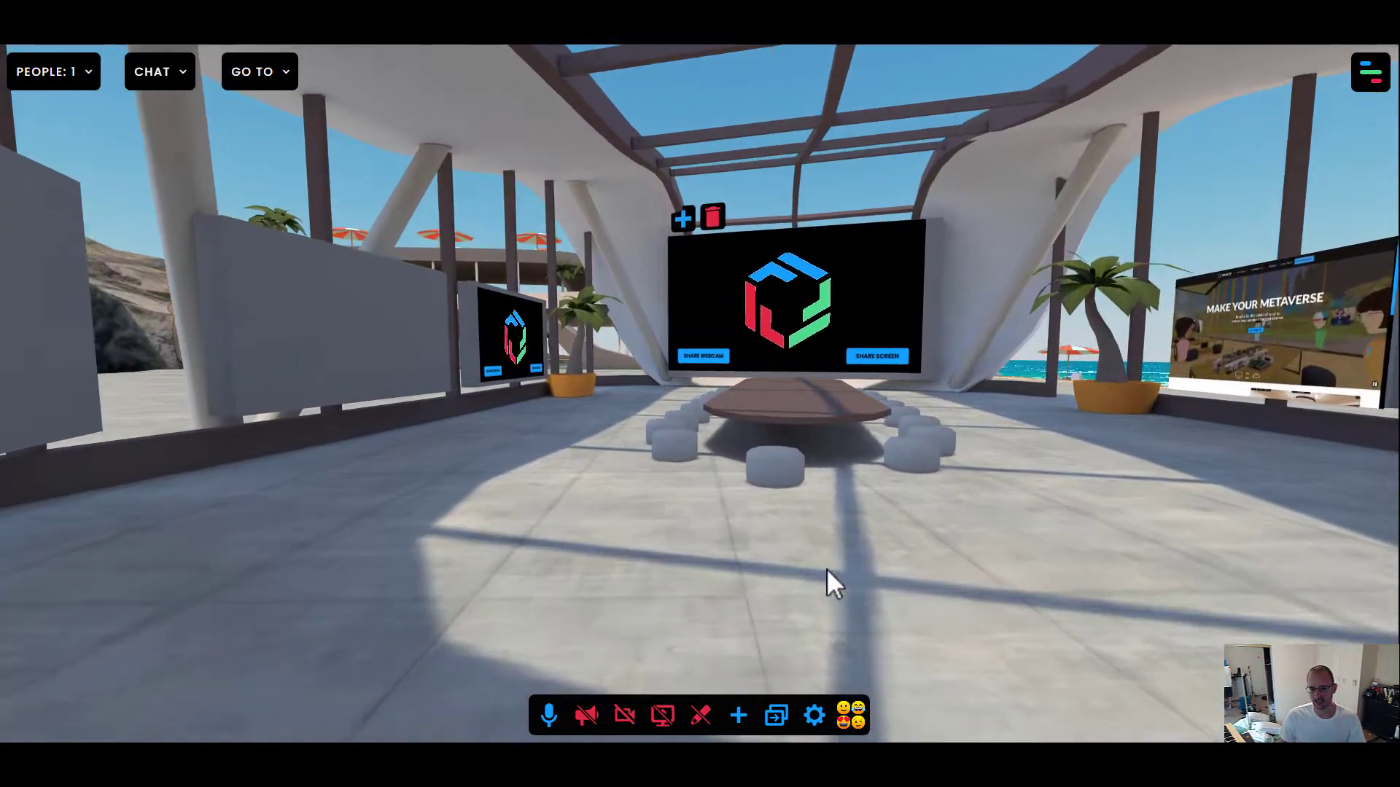
pyautogui.press('d')
pyautogui.moveTo(671, 583); pyautogui.dragTo(819, 589)
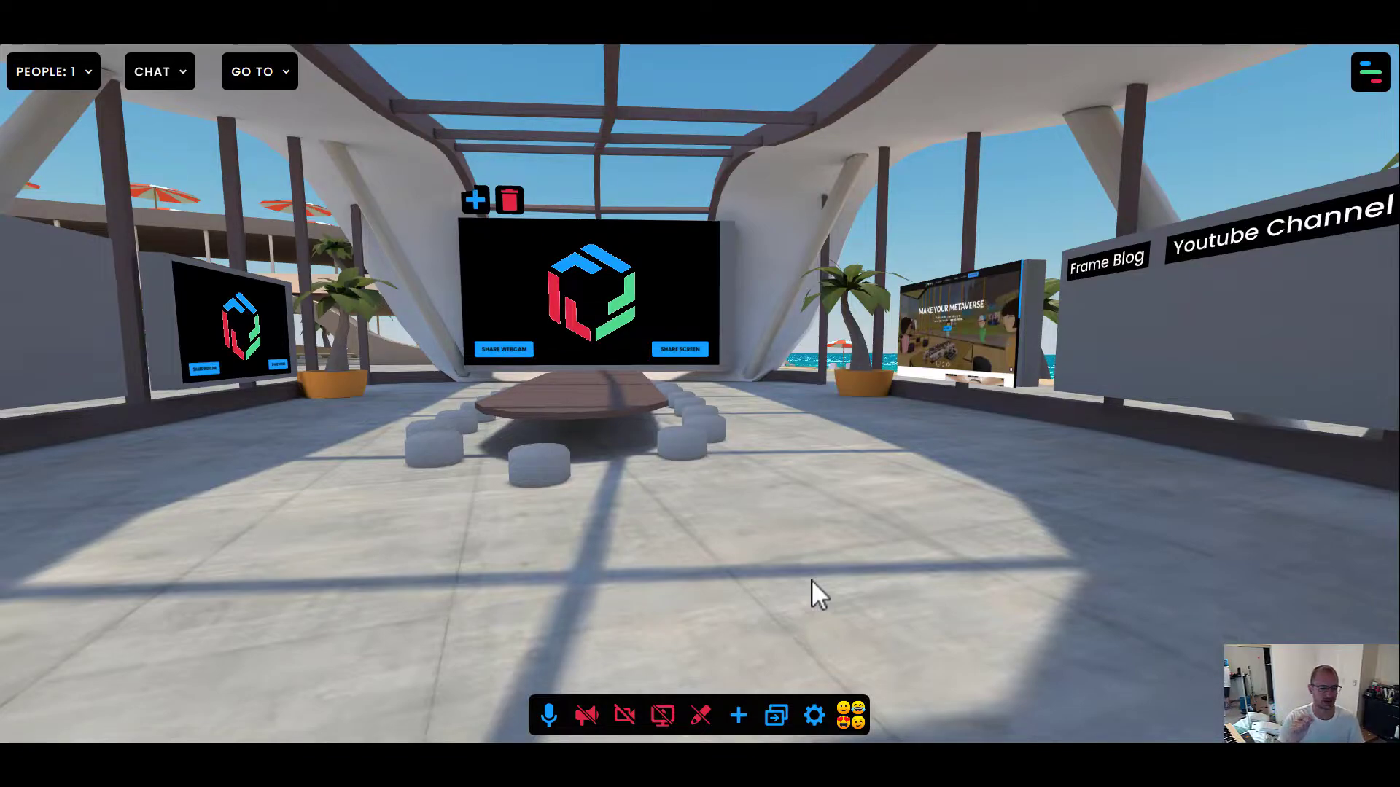
# Step: Move up to the conference table and examine the streaming screens, the website display and the opposite side of the pavilion
pyautogui.press('w')
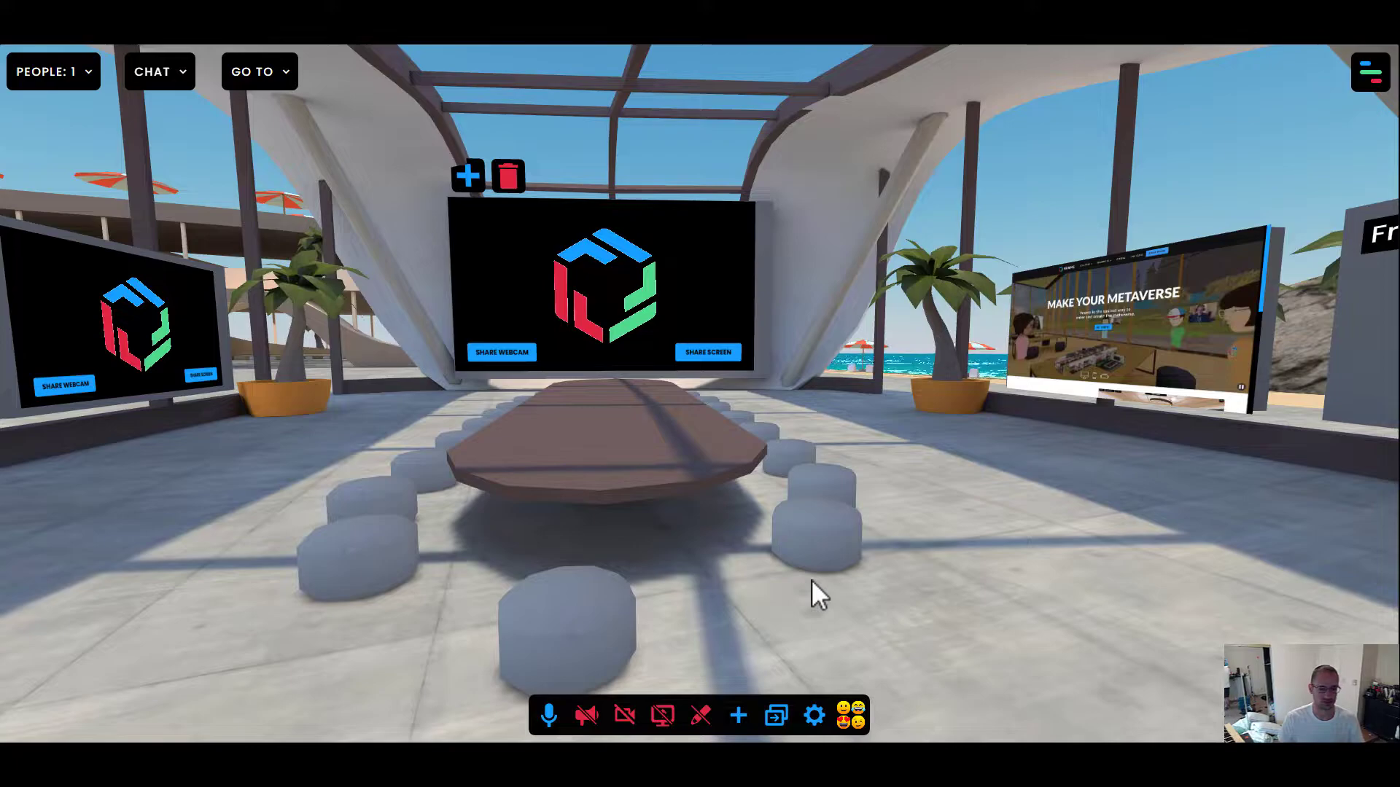
pyautogui.moveTo(834, 548); pyautogui.dragTo(694, 536)
pyautogui.press('s')
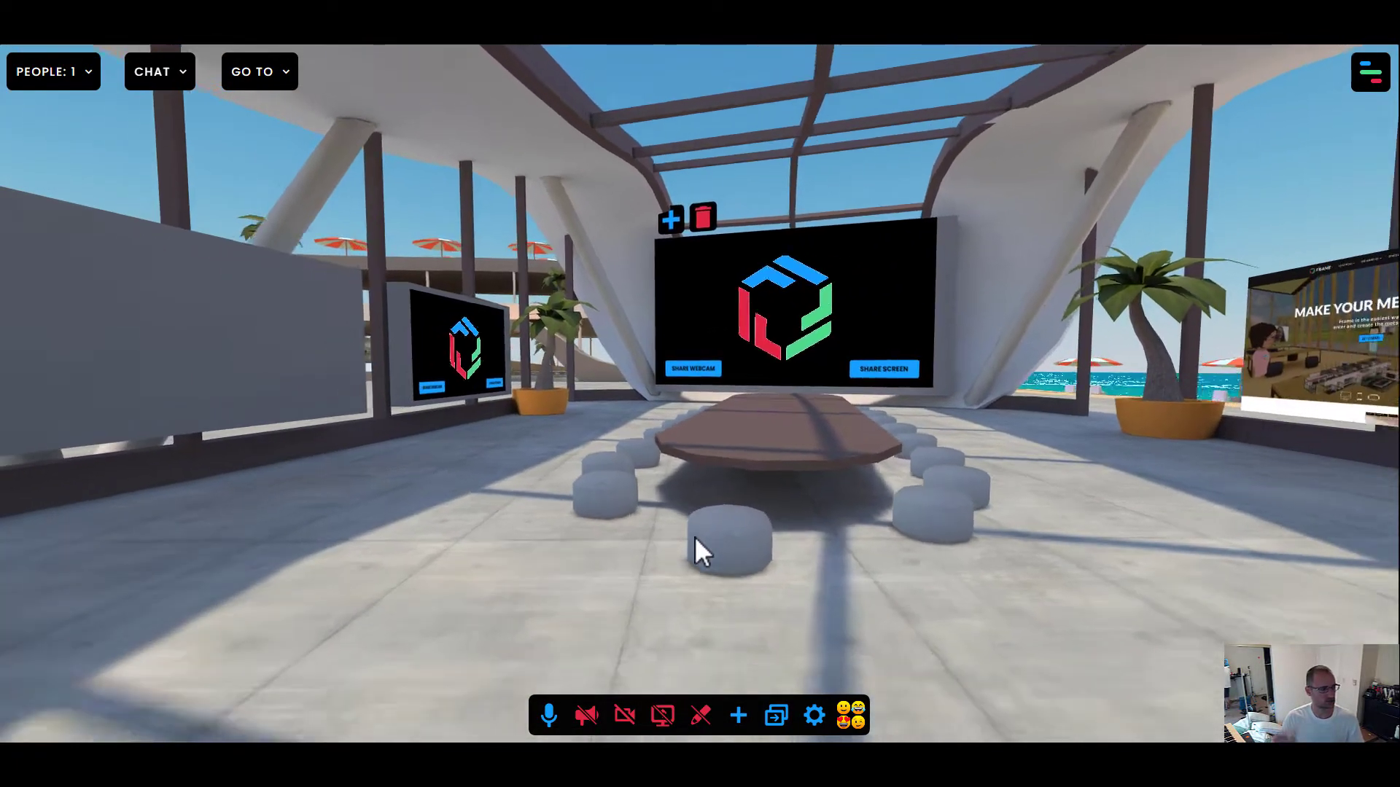
pyautogui.press('d')
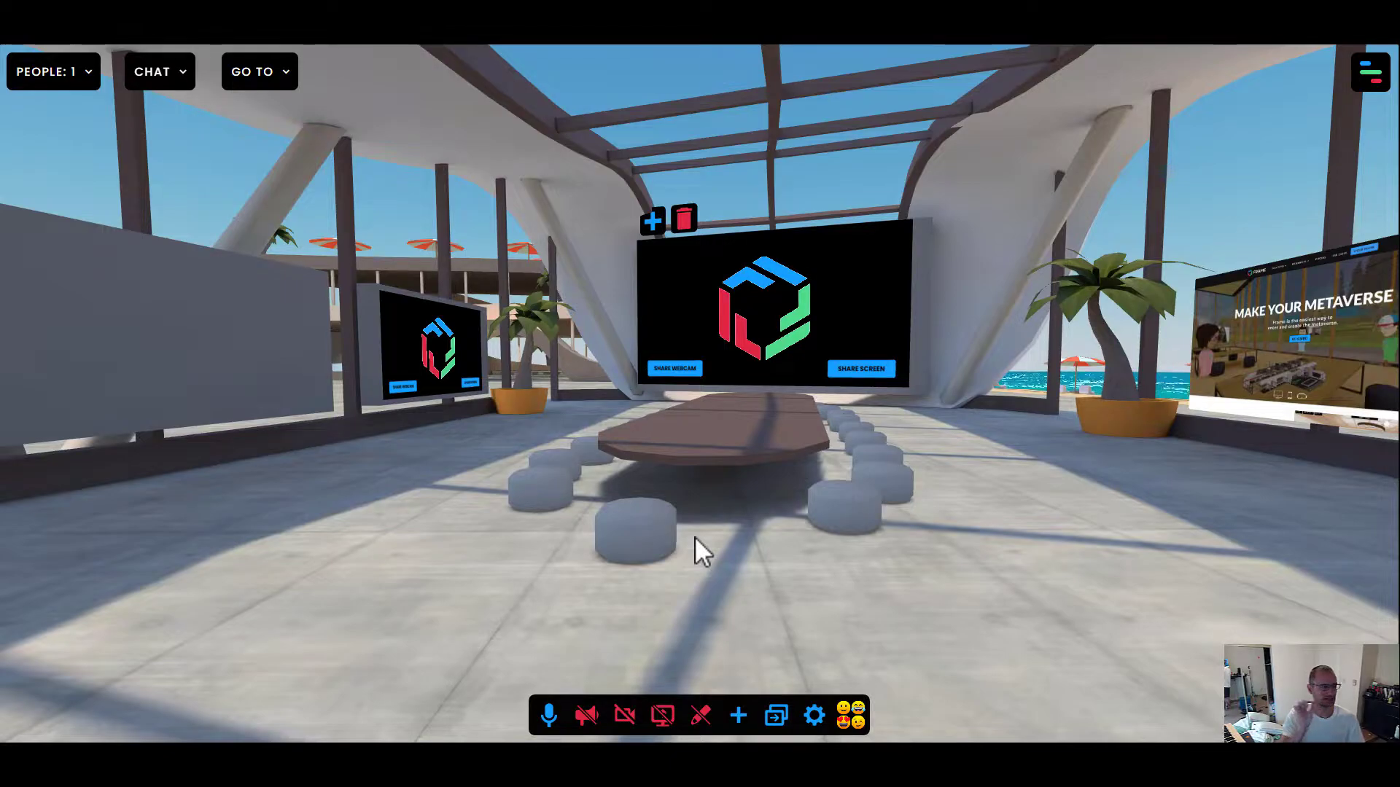
pyautogui.press('w')
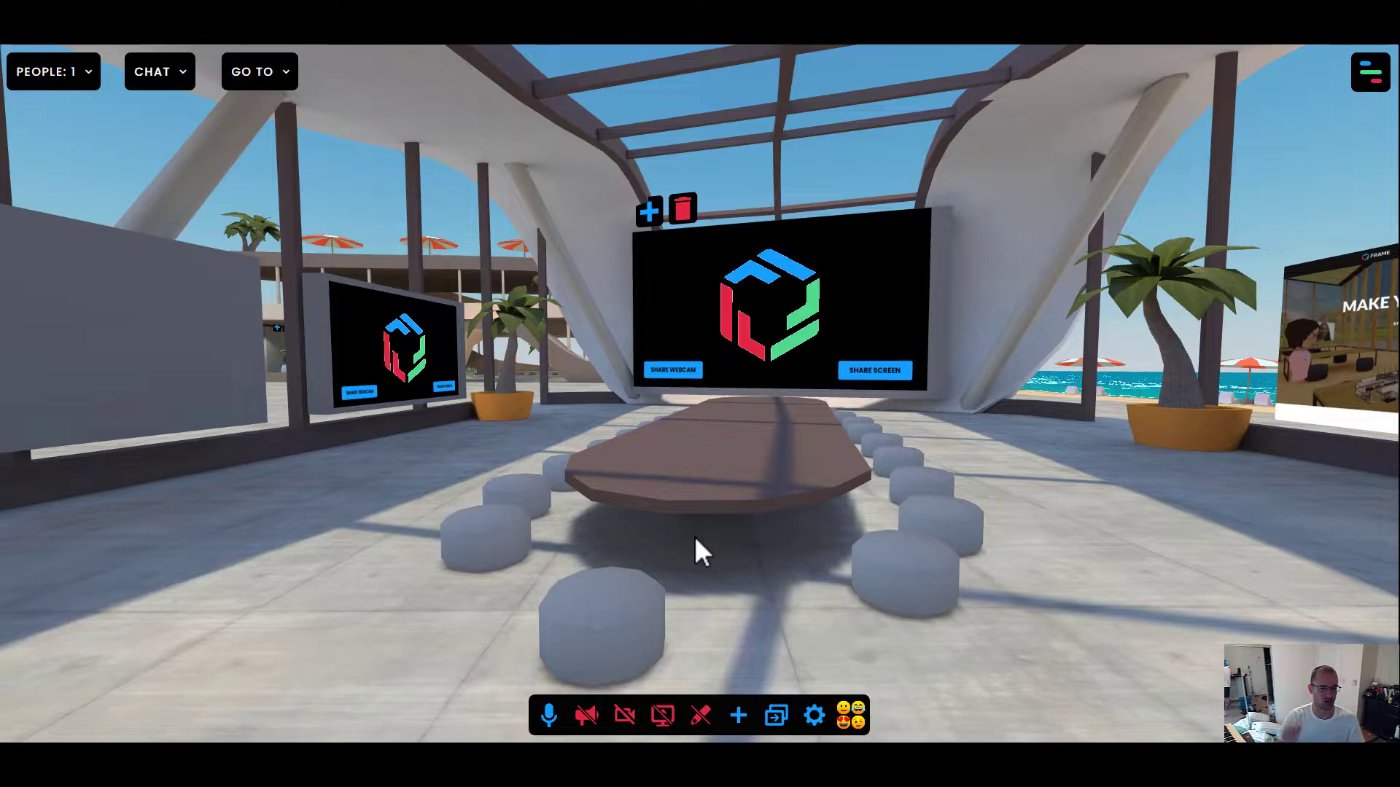
pyautogui.press('w')
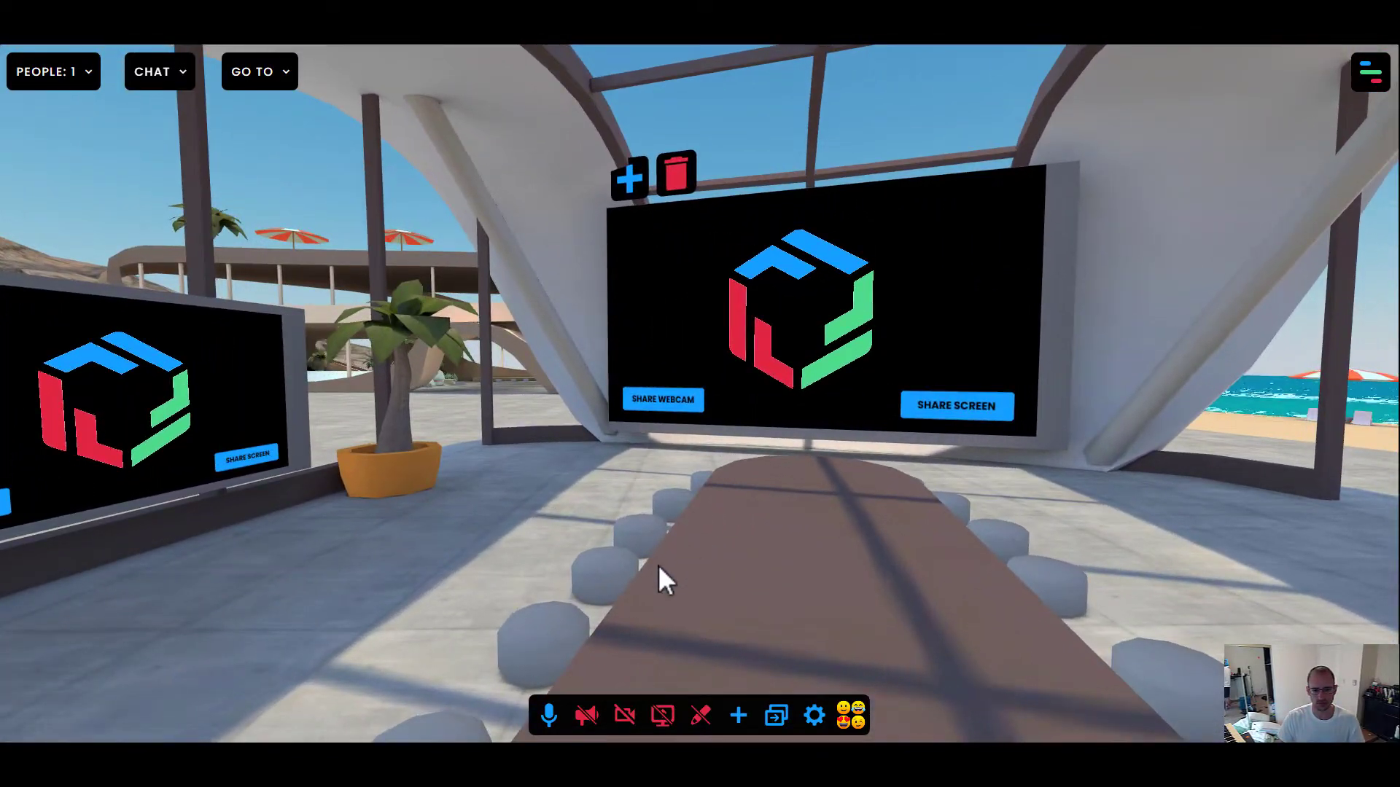
pyautogui.moveTo(657, 565); pyautogui.dragTo(951, 609)
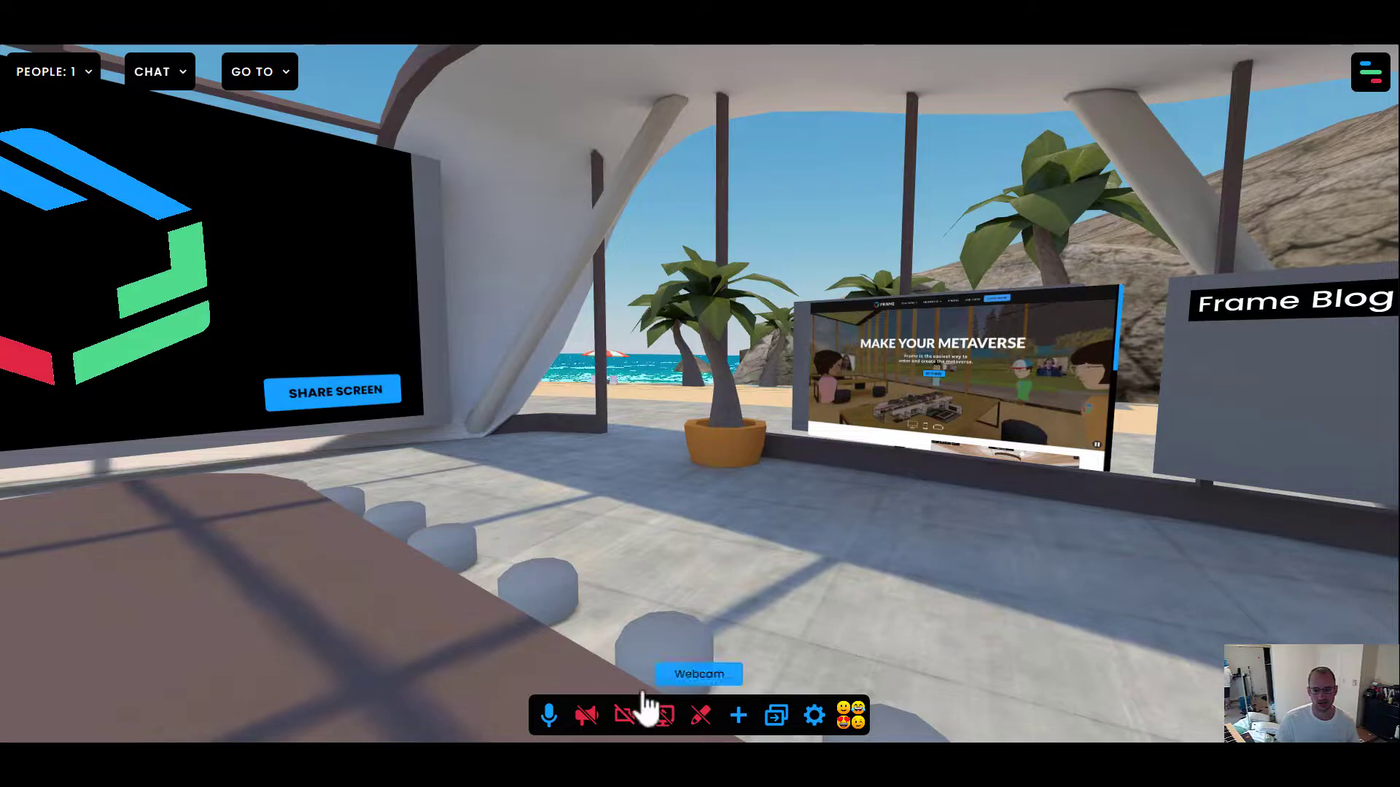
pyautogui.moveTo(641, 600); pyautogui.dragTo(1125, 625)
pyautogui.moveTo(760, 556)
pyautogui.mouseDown()
pyautogui.moveTo(813, 561)
pyautogui.moveTo(1333, 204)
pyautogui.mouseUp()
# Step: Create a new Frame named creation-journey-two with the Zen Office 2.0 environment
pyautogui.click(1369, 71)
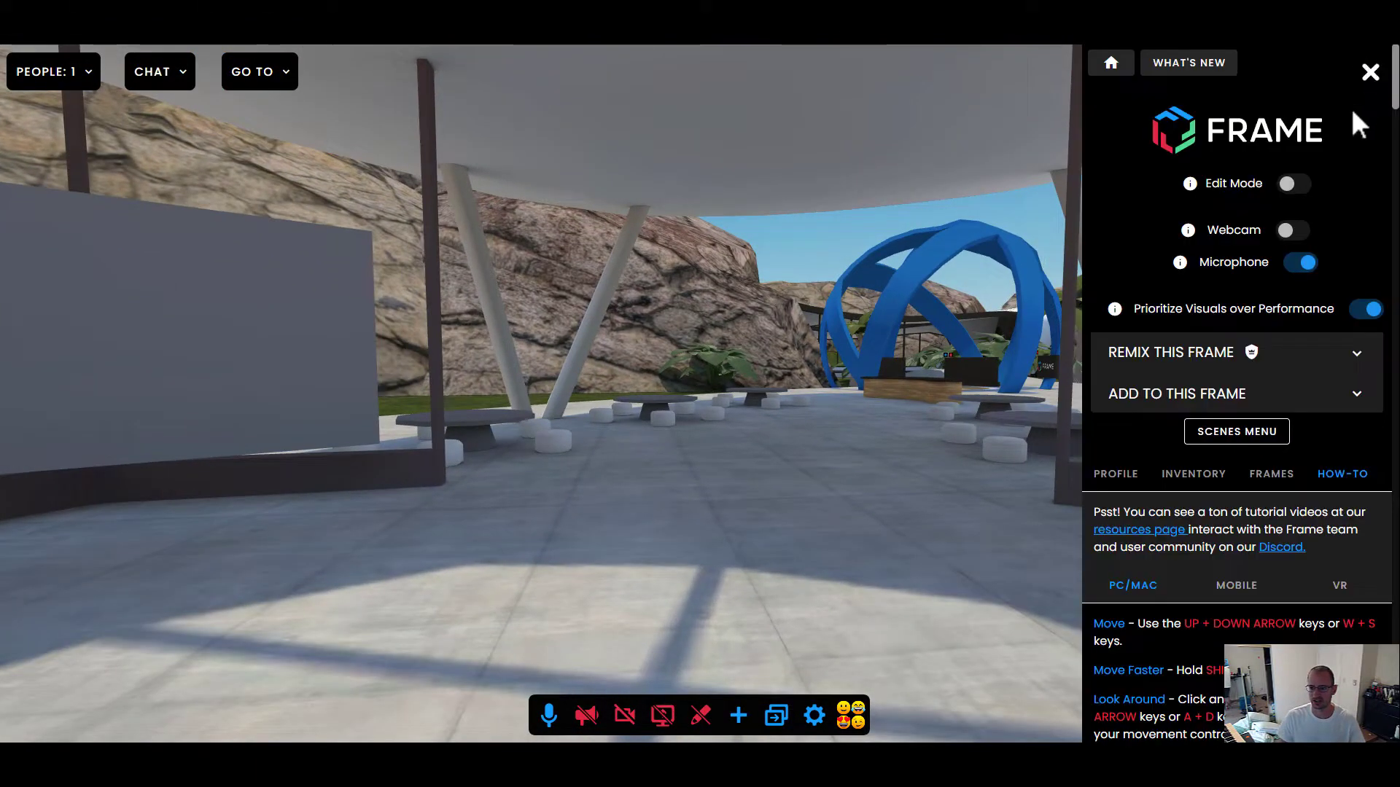
pyautogui.scroll(-2, 1334, 226)
pyautogui.click(1209, 306)
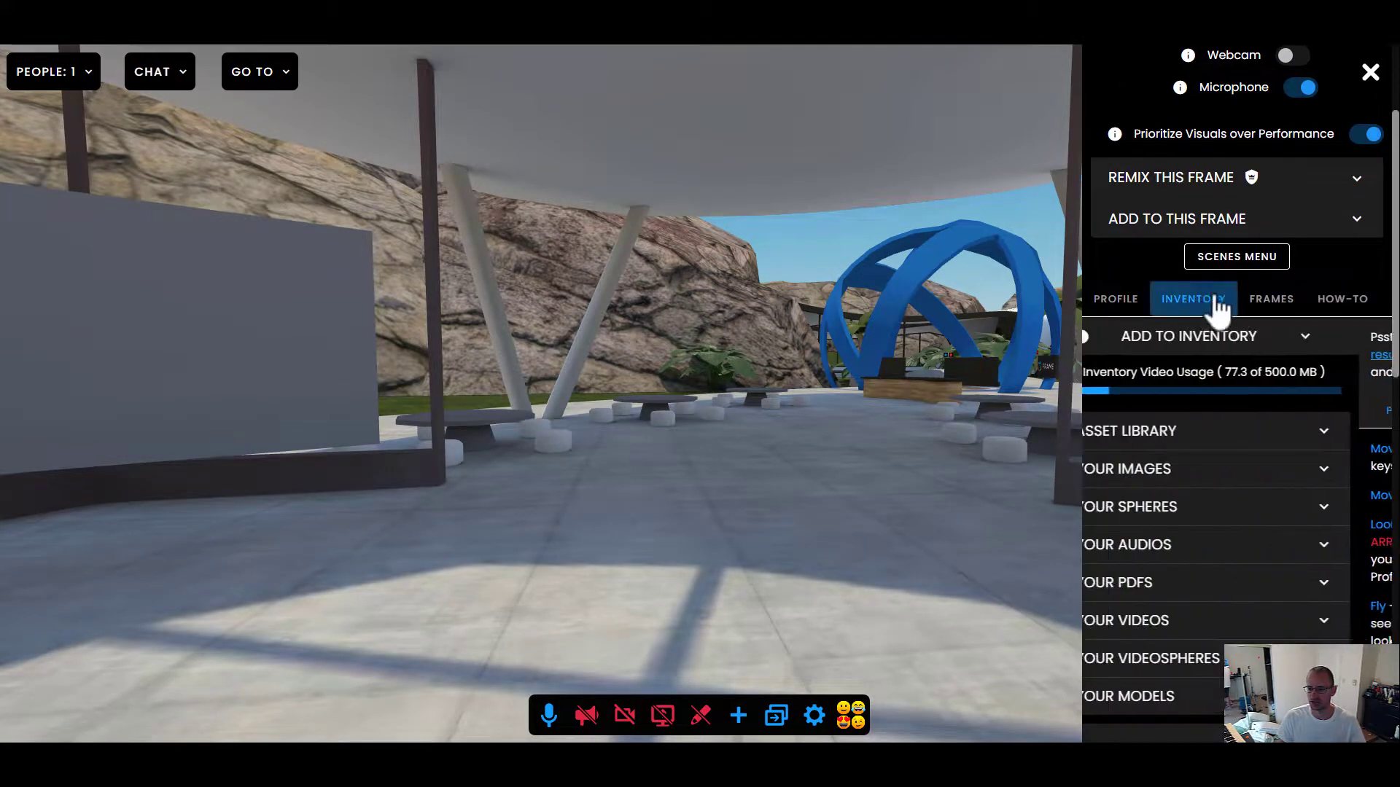
pyautogui.click(1260, 307)
pyautogui.scroll(-2, 1261, 309)
pyautogui.click(1198, 257)
pyautogui.click(1264, 308)
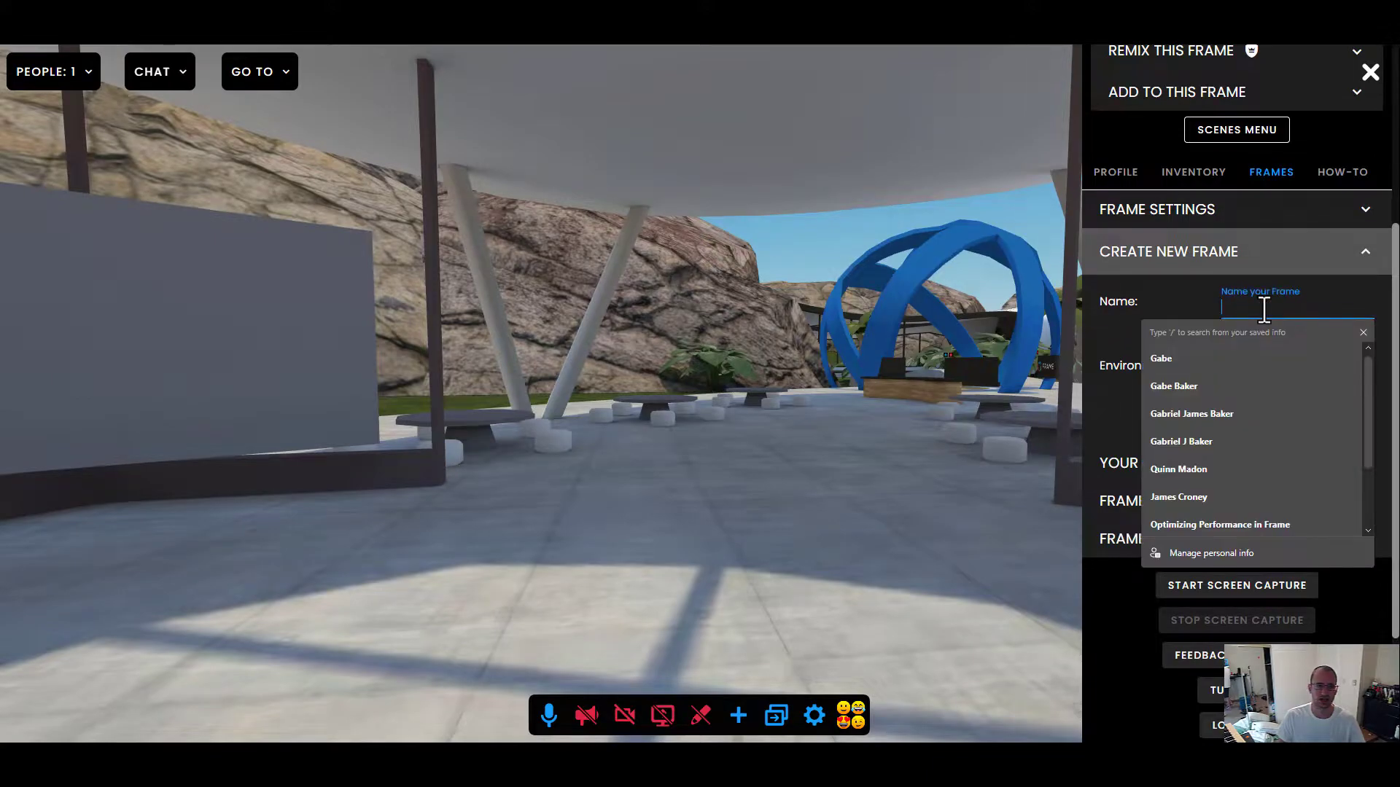
pyautogui.write('creation-journey-two')
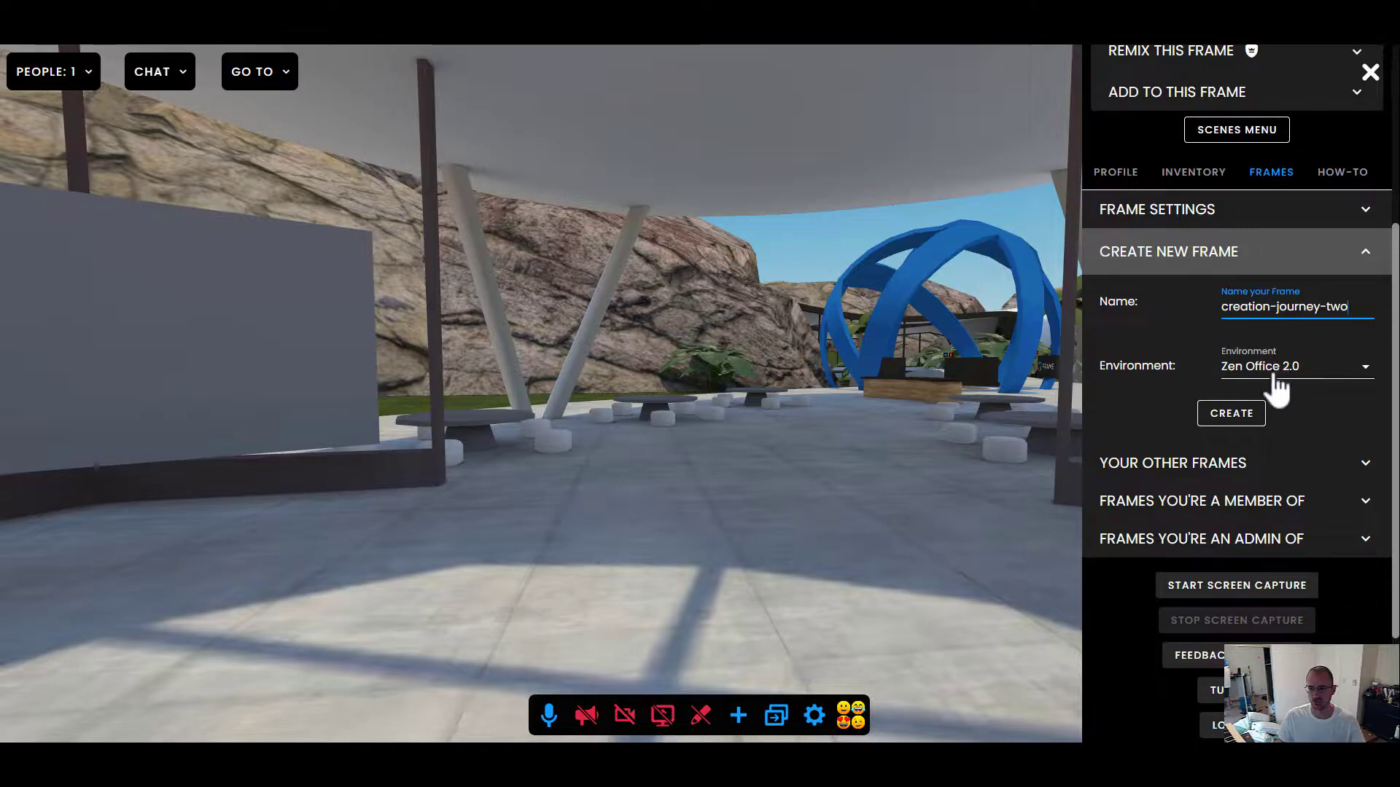
pyautogui.click(1234, 419)
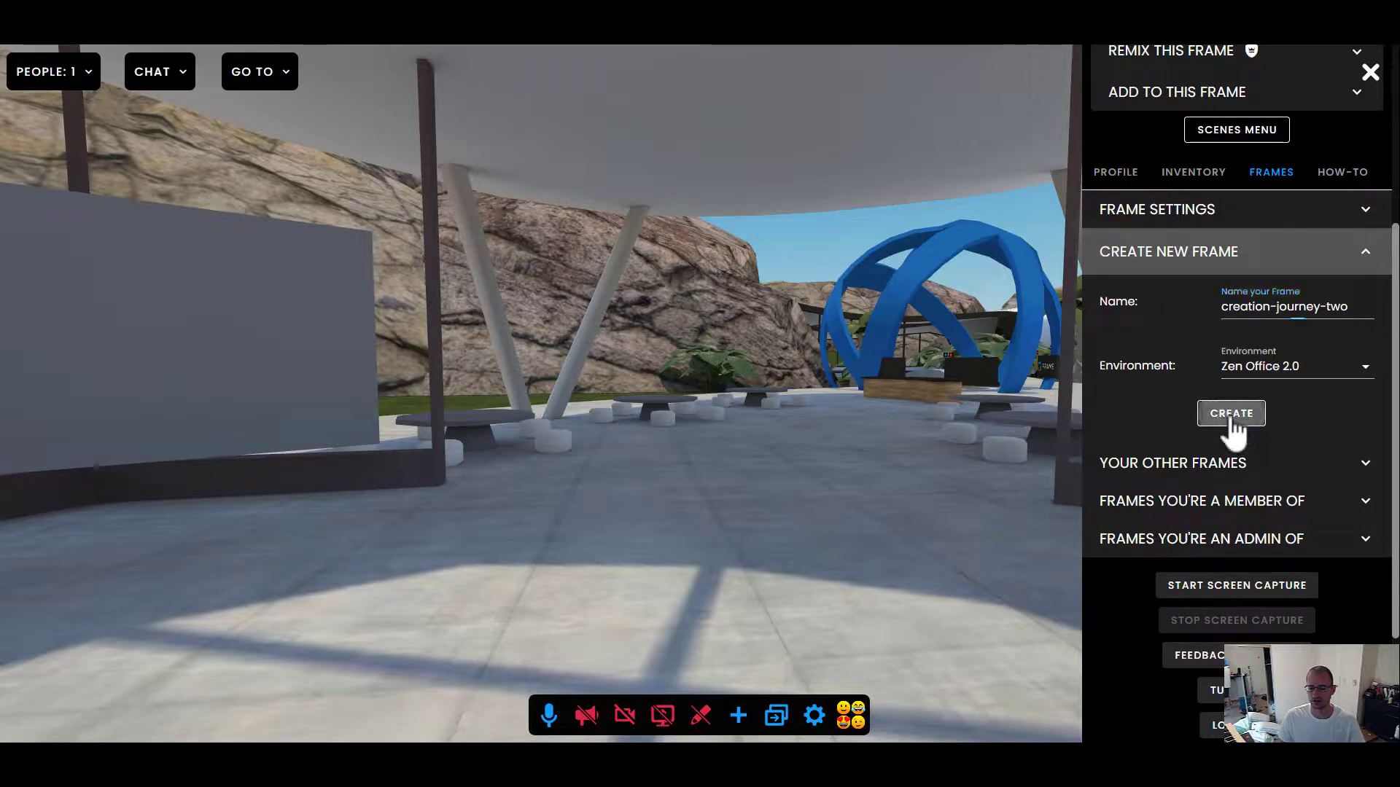
# Step: Create another Frame named creation-journey-three with the Serenity Garden environment
pyautogui.click(1360, 313)
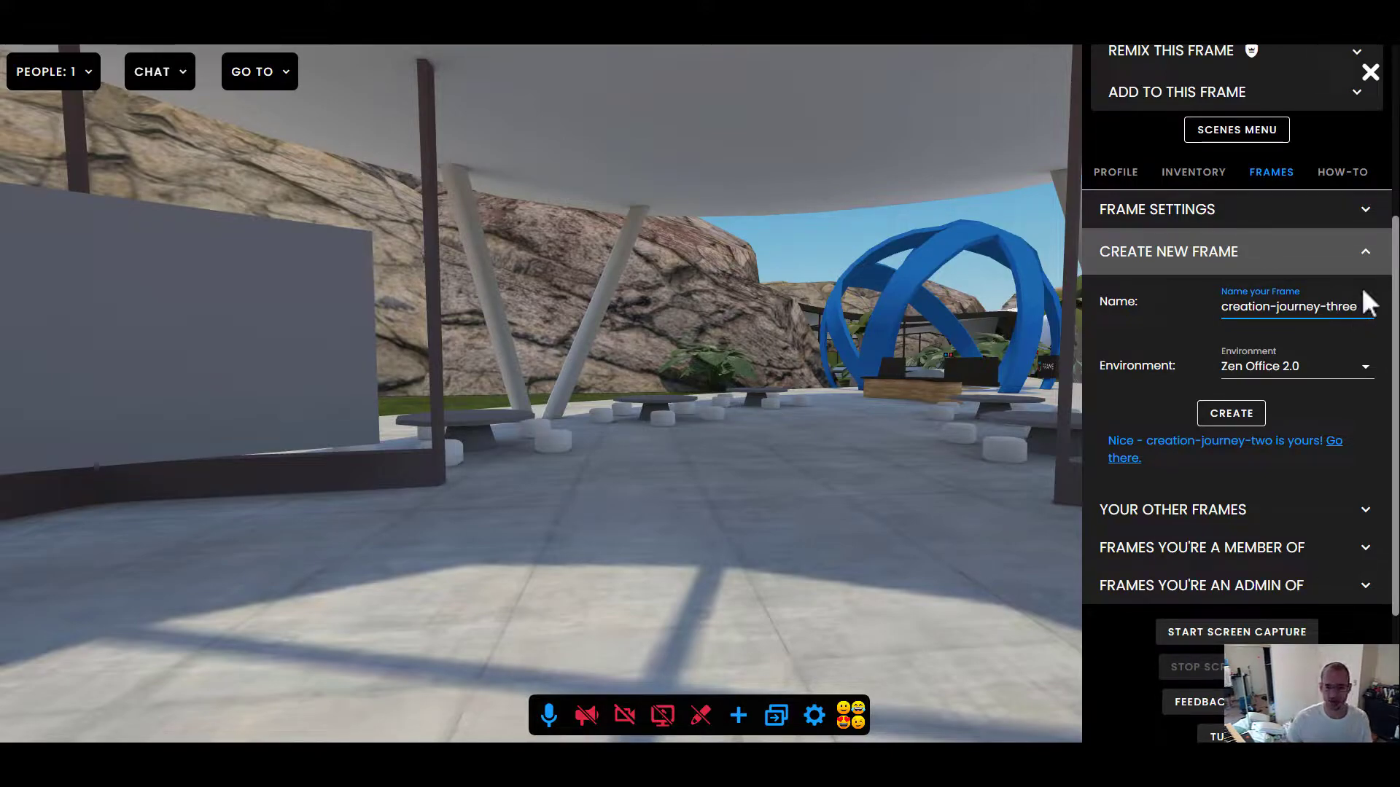
pyautogui.moveTo(391, 497); pyautogui.dragTo(575, 480)
pyautogui.press('w')
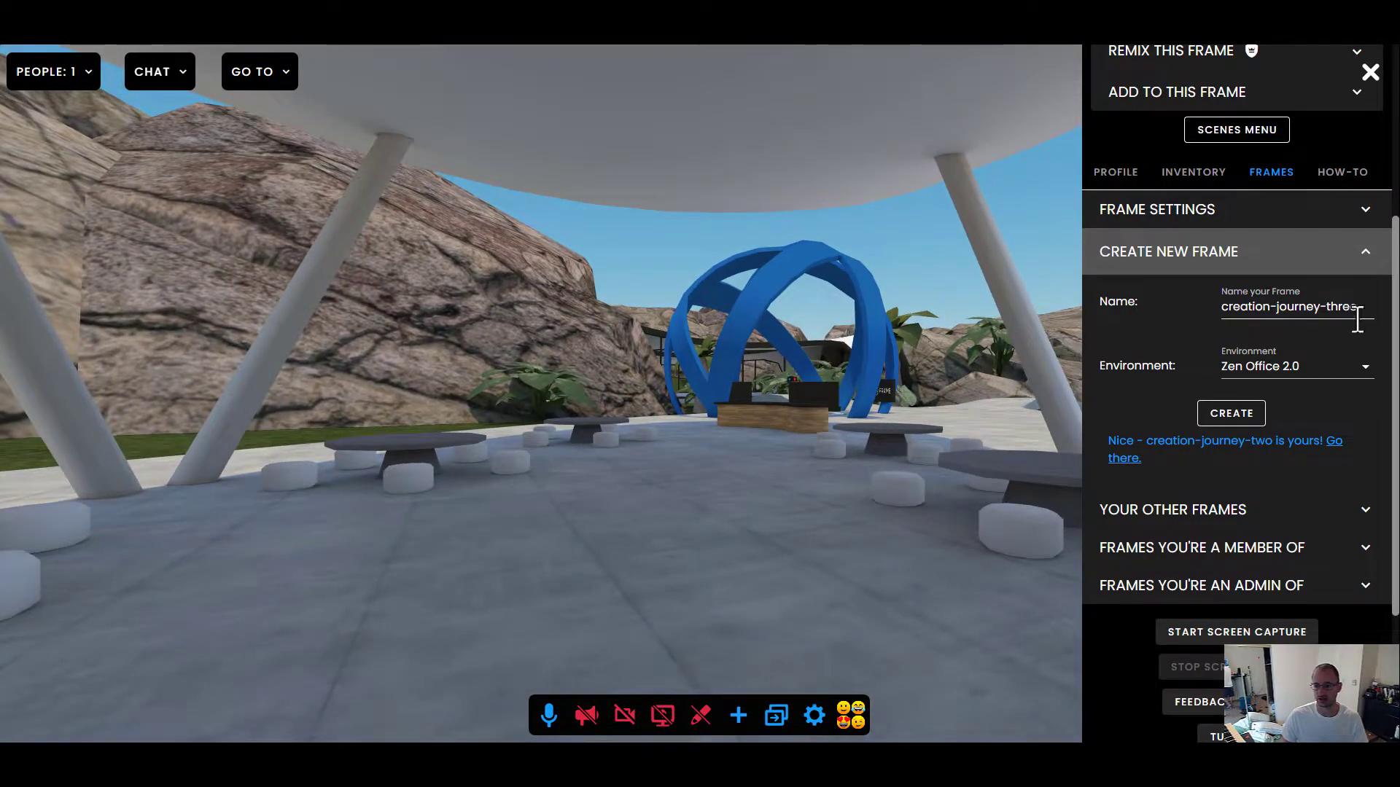
pyautogui.click(1358, 315)
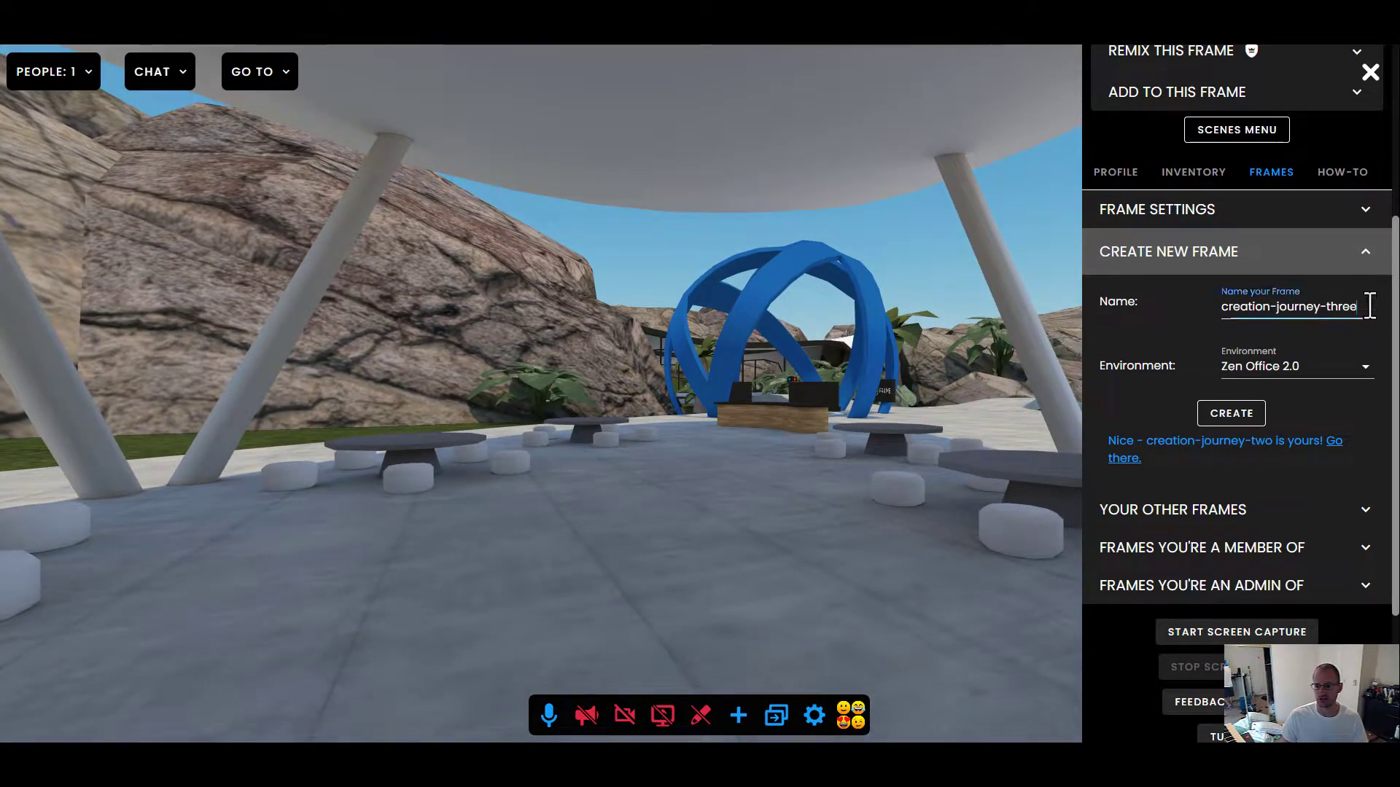
pyautogui.click(1265, 369)
pyautogui.scroll(-3, 1289, 493)
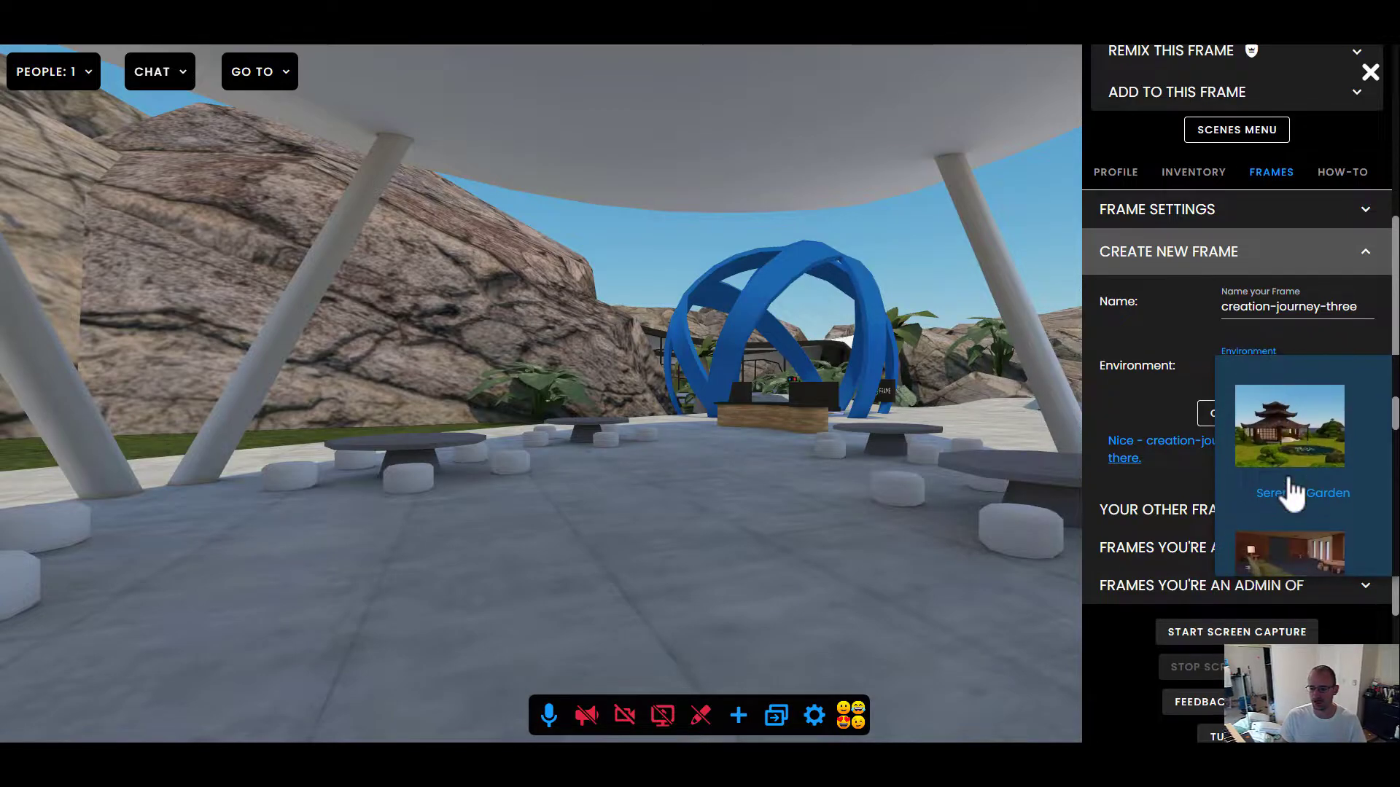
pyautogui.scroll(1, 1289, 493)
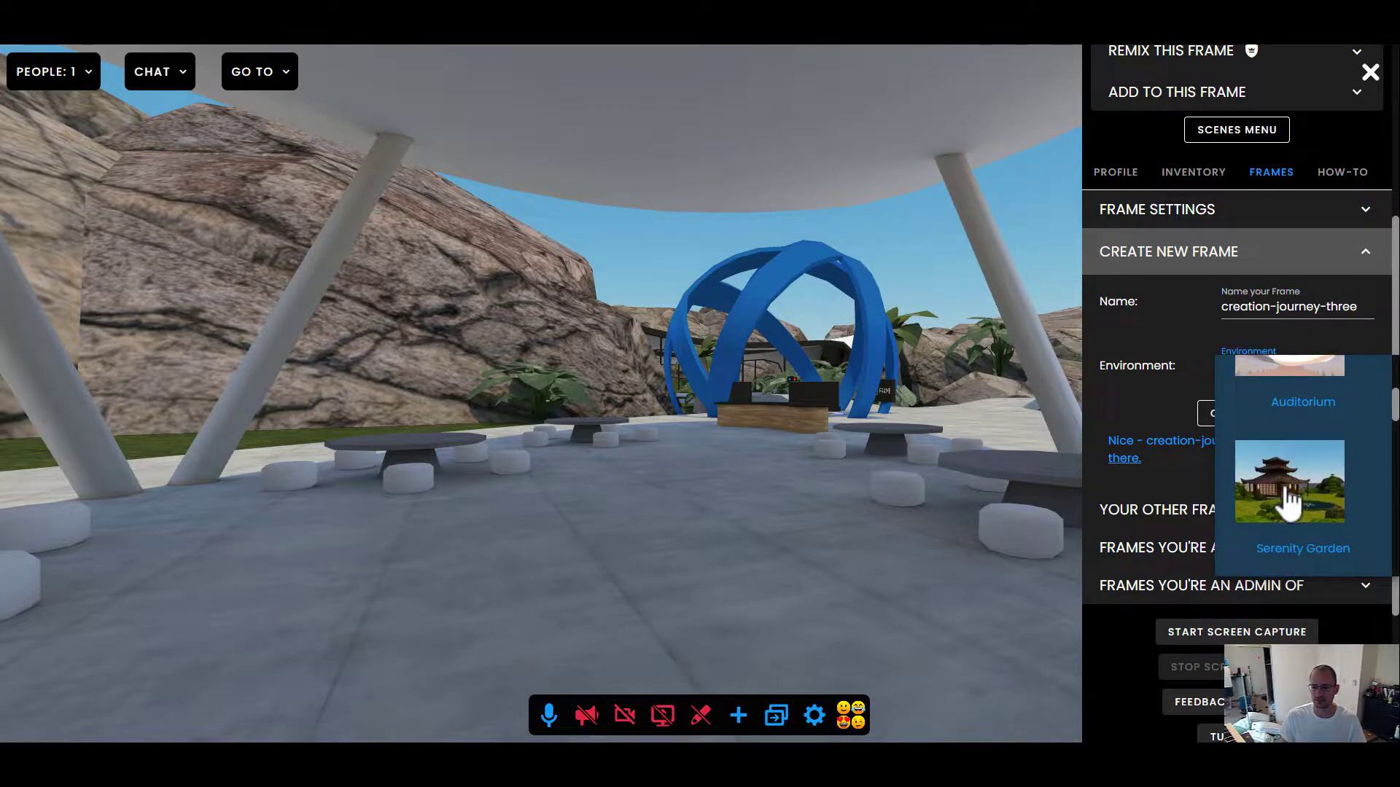
pyautogui.click(1289, 498)
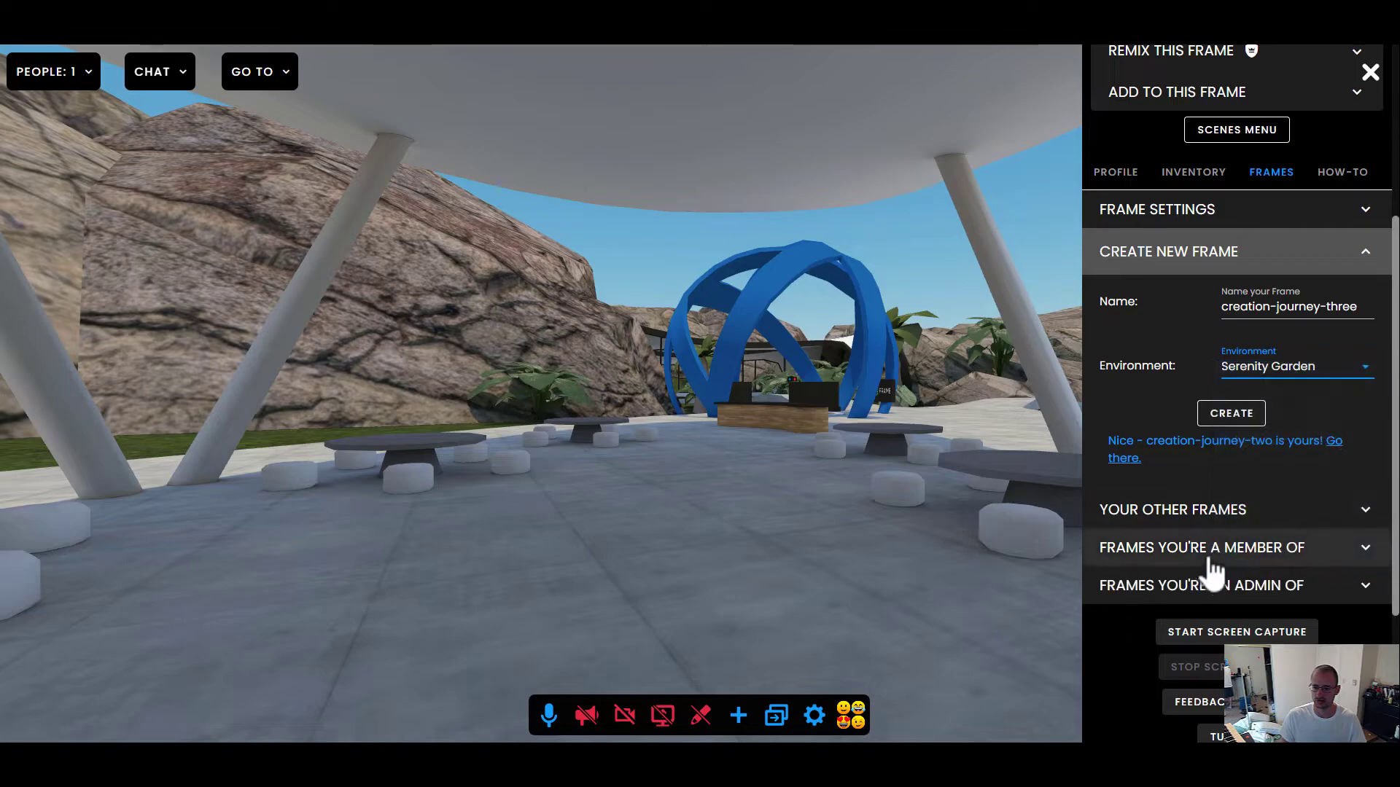
pyautogui.click(1231, 417)
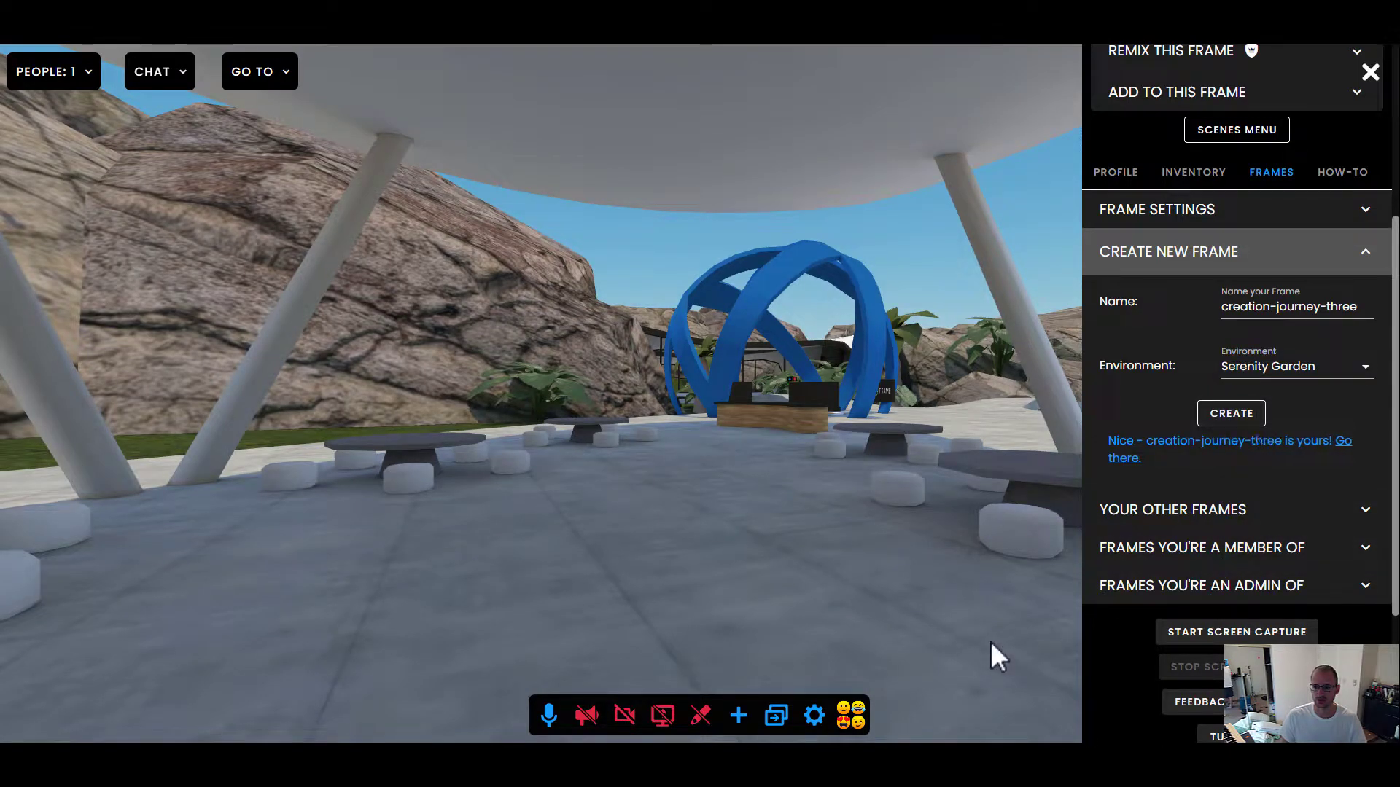
# Step: Close the side menu and walk among the outdoor tables to view the blue arch, goose and astronaut
pyautogui.moveTo(700, 563); pyautogui.dragTo(912, 572)
pyautogui.moveTo(801, 576); pyautogui.dragTo(654, 600)
pyautogui.click(1371, 72)
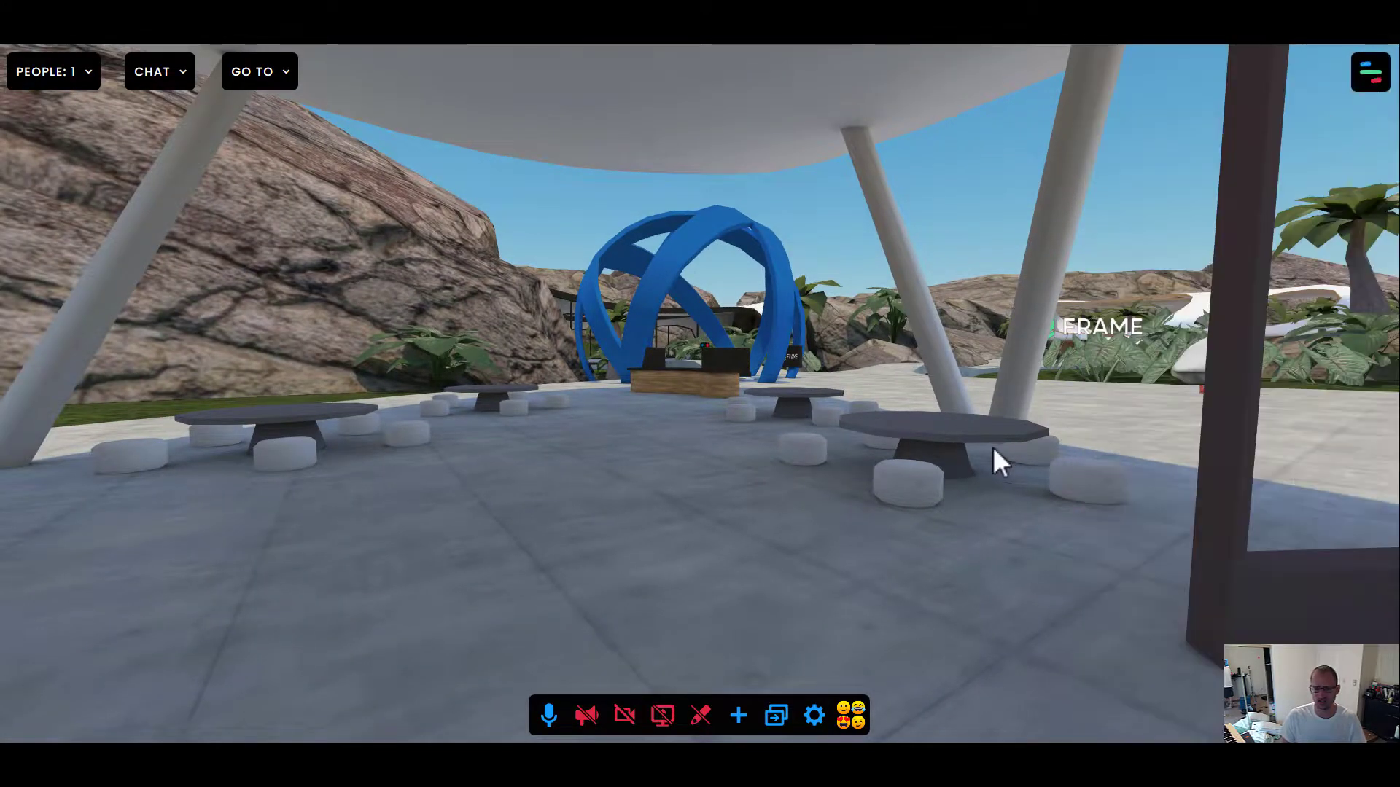
pyautogui.press('Left')
pyautogui.press('Up')
pyautogui.press('Right')
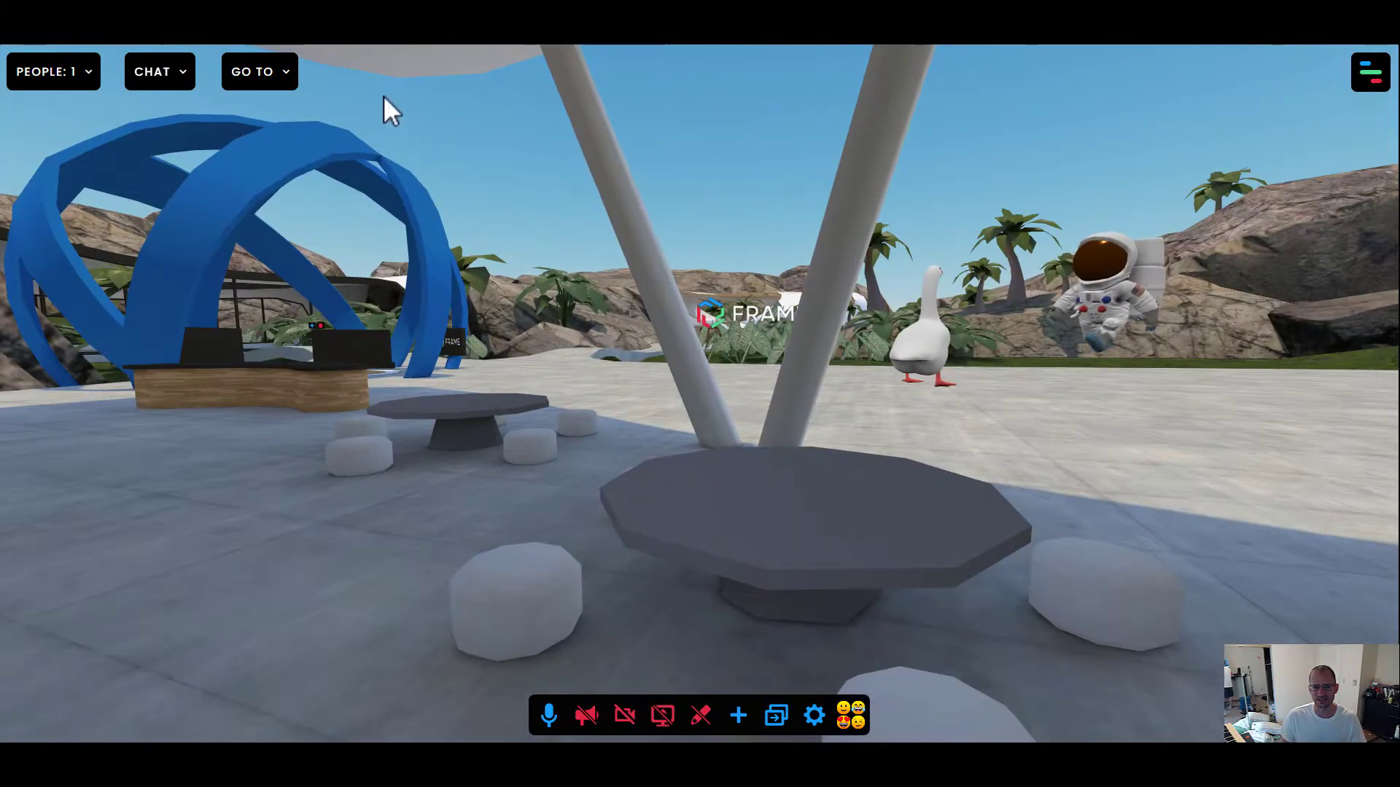
# Step: Jump to the first preset location and look around the pavilion entrance and its side wall
pyautogui.click(260, 80)
pyautogui.click(264, 109)
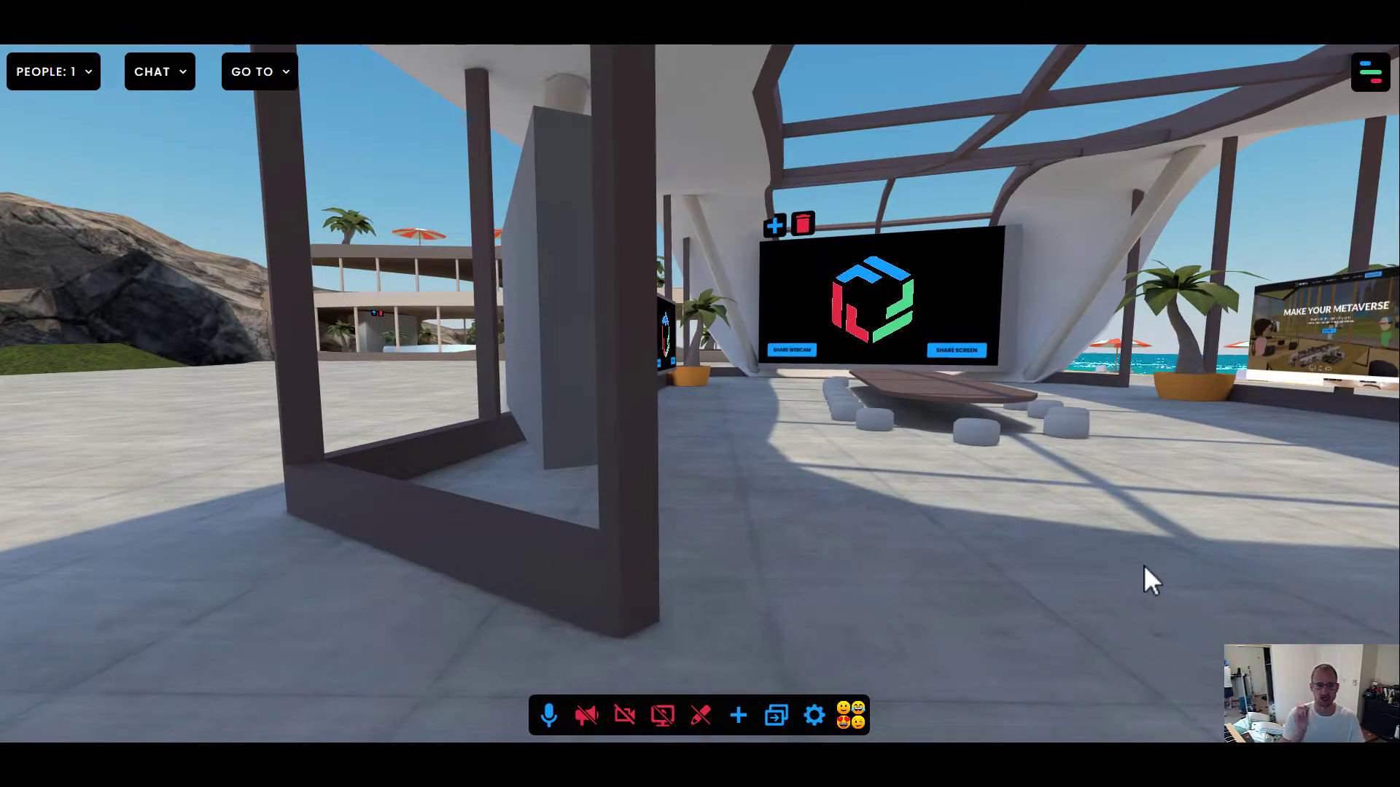
pyautogui.press('w')
pyautogui.press('a')
pyautogui.press('d')
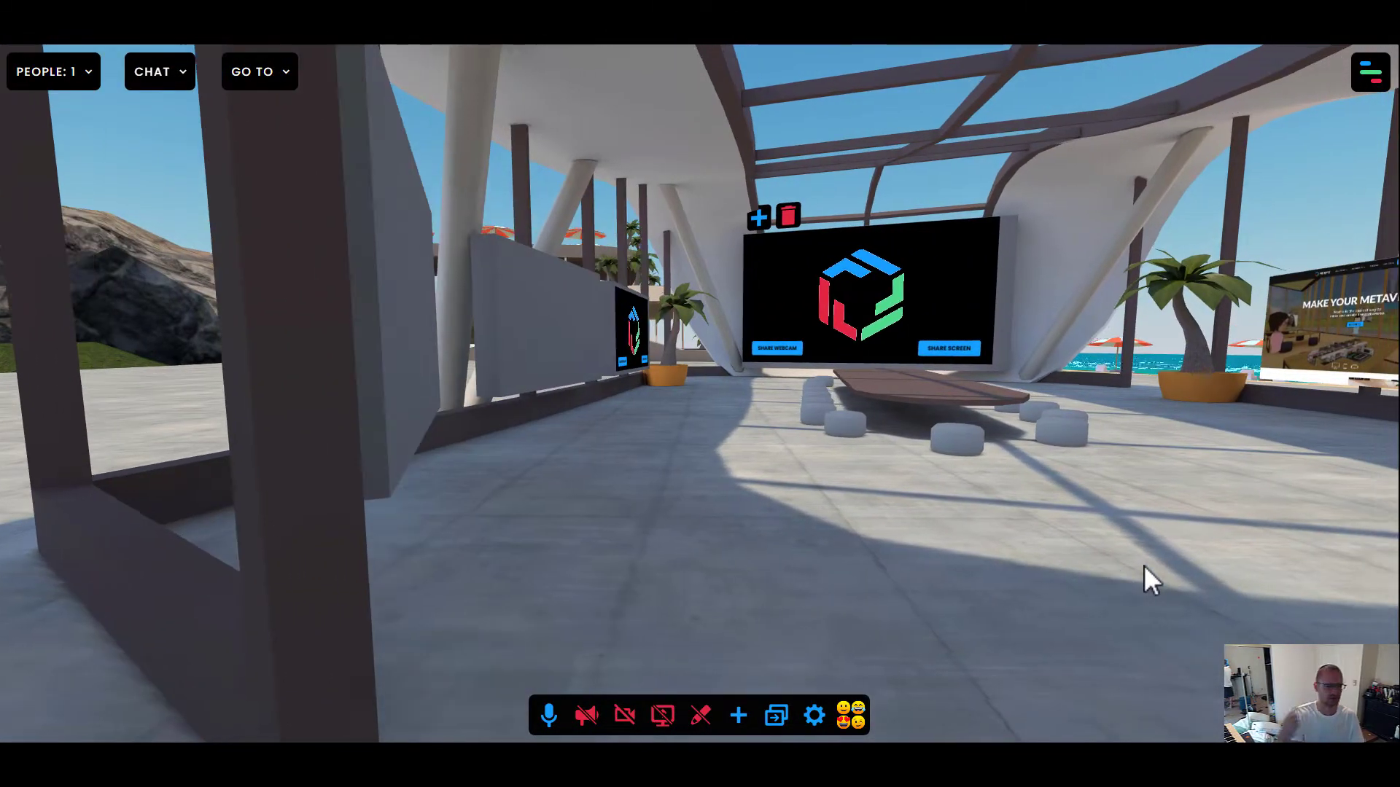
pyautogui.press('Left')
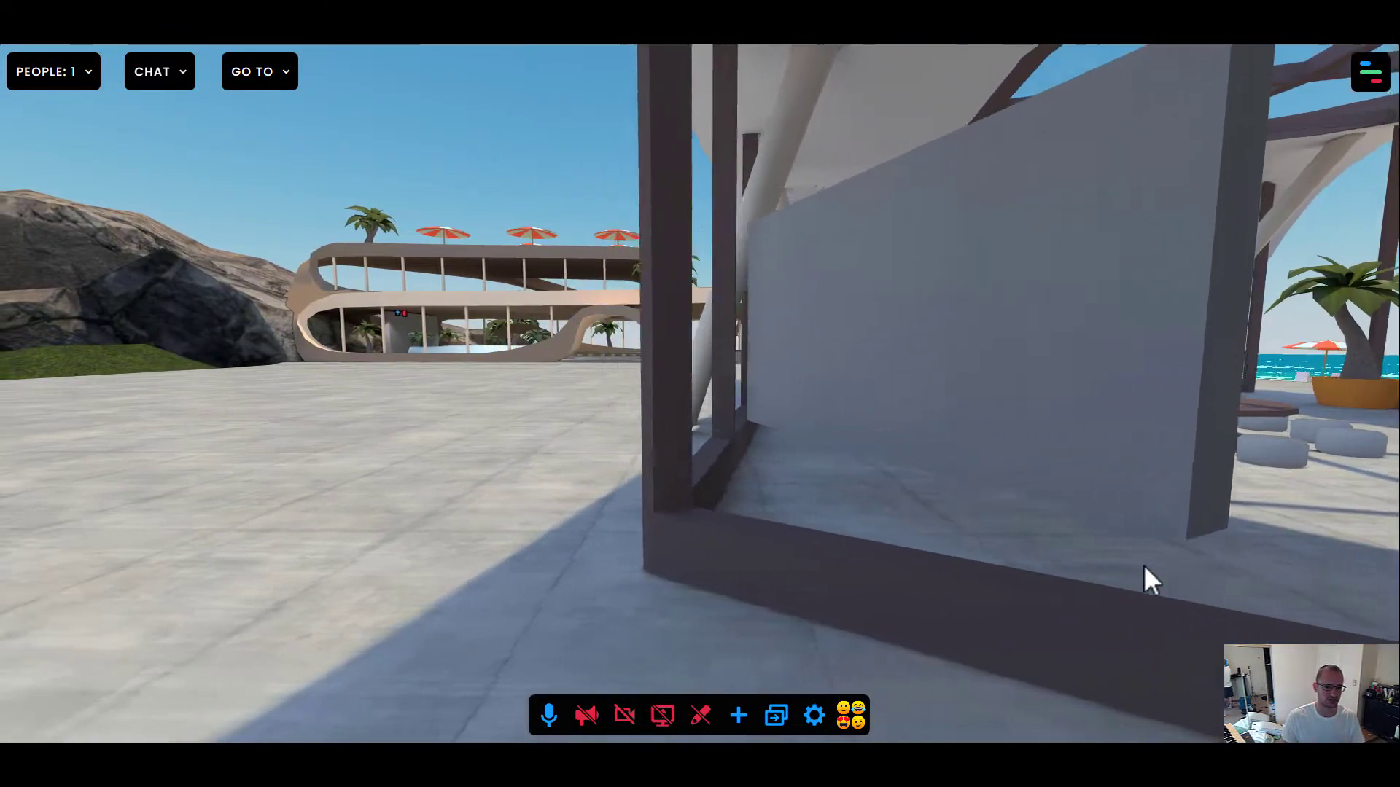
# Step: Walk out onto the open plaza and view the terraced building, the rocks and the palm trees
pyautogui.press('a')
pyautogui.moveTo(729, 561); pyautogui.dragTo(786, 487)
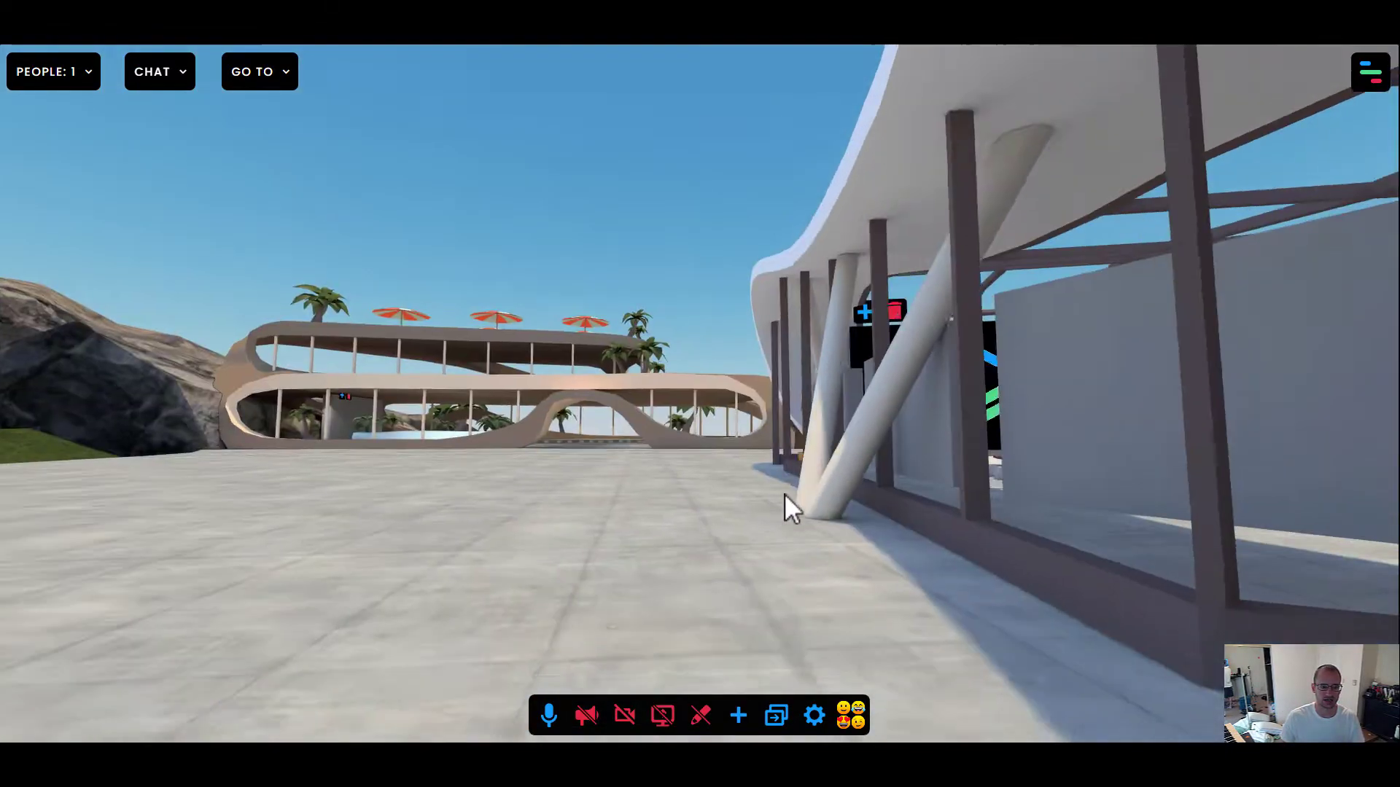
pyautogui.moveTo(700, 481); pyautogui.dragTo(751, 518)
pyautogui.press('Left')
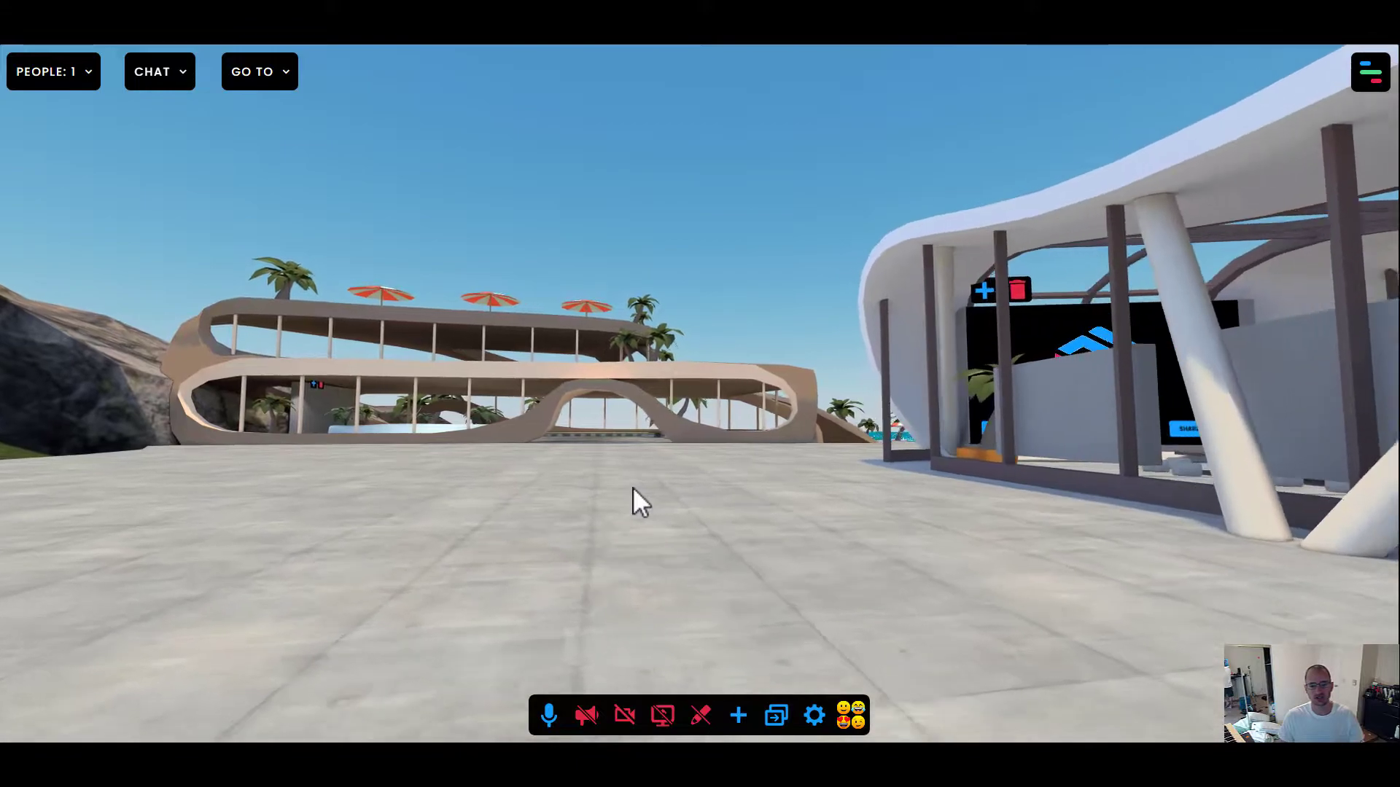
pyautogui.press('Left')
pyautogui.press('Up')
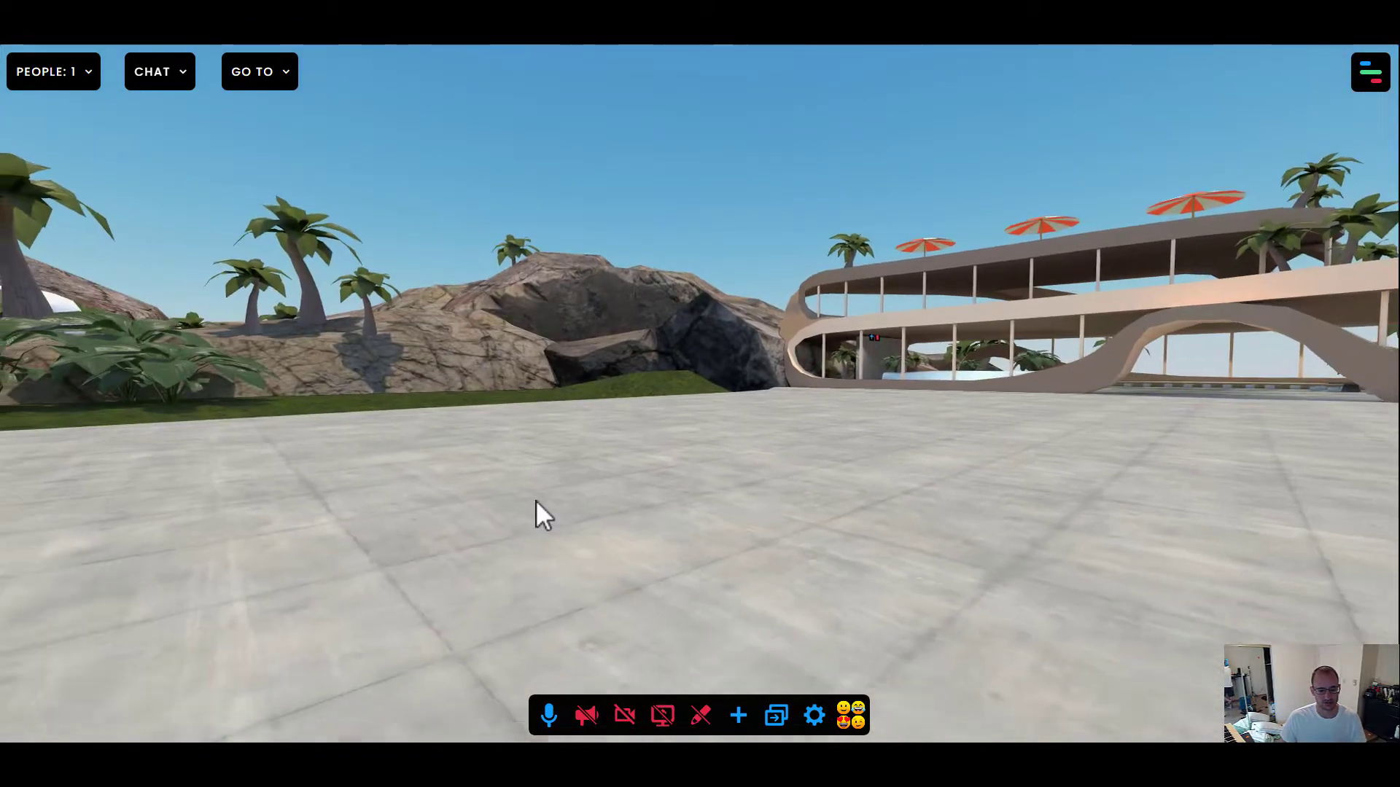
# Step: Walk to the edge of the lawn and add a text label in front of the leafy plants
pyautogui.press('Left')
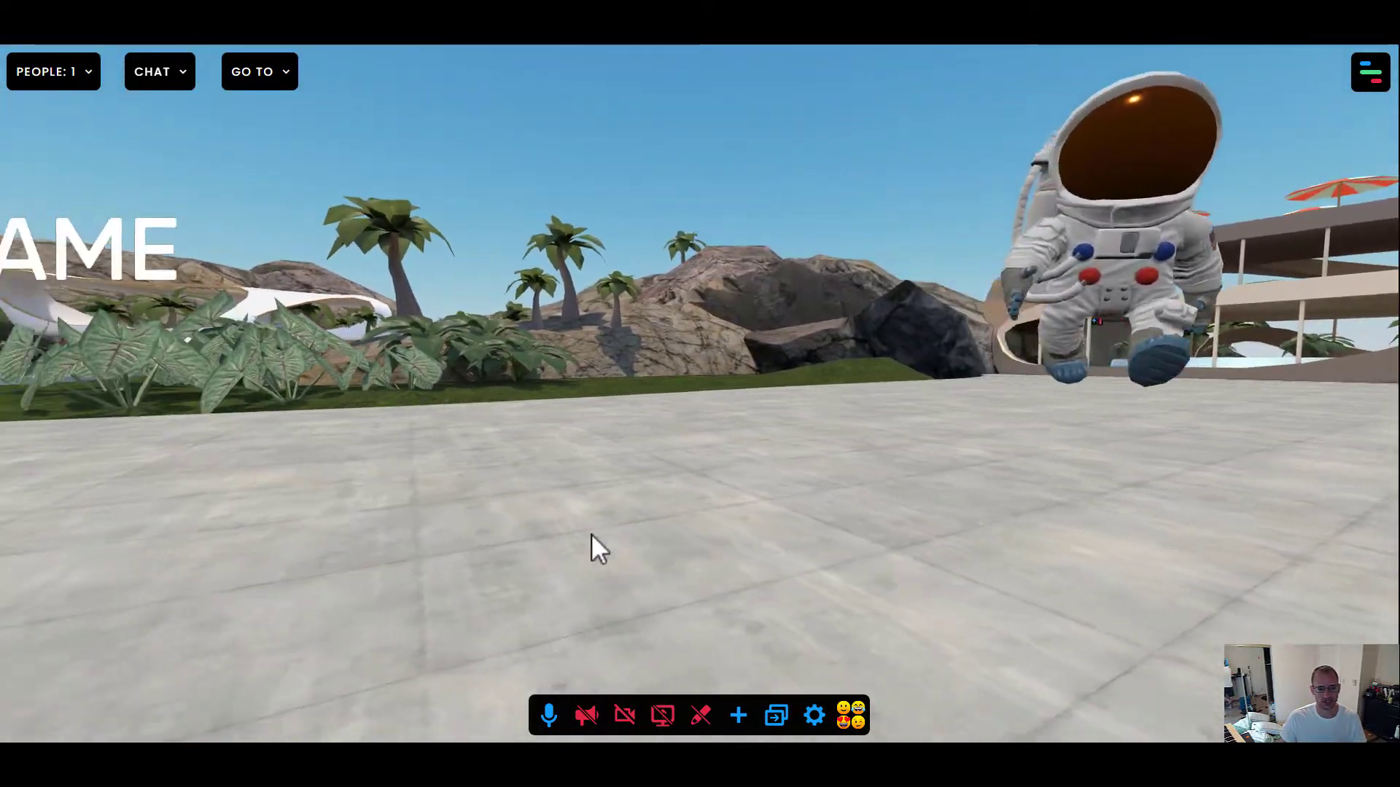
pyautogui.press('Left')
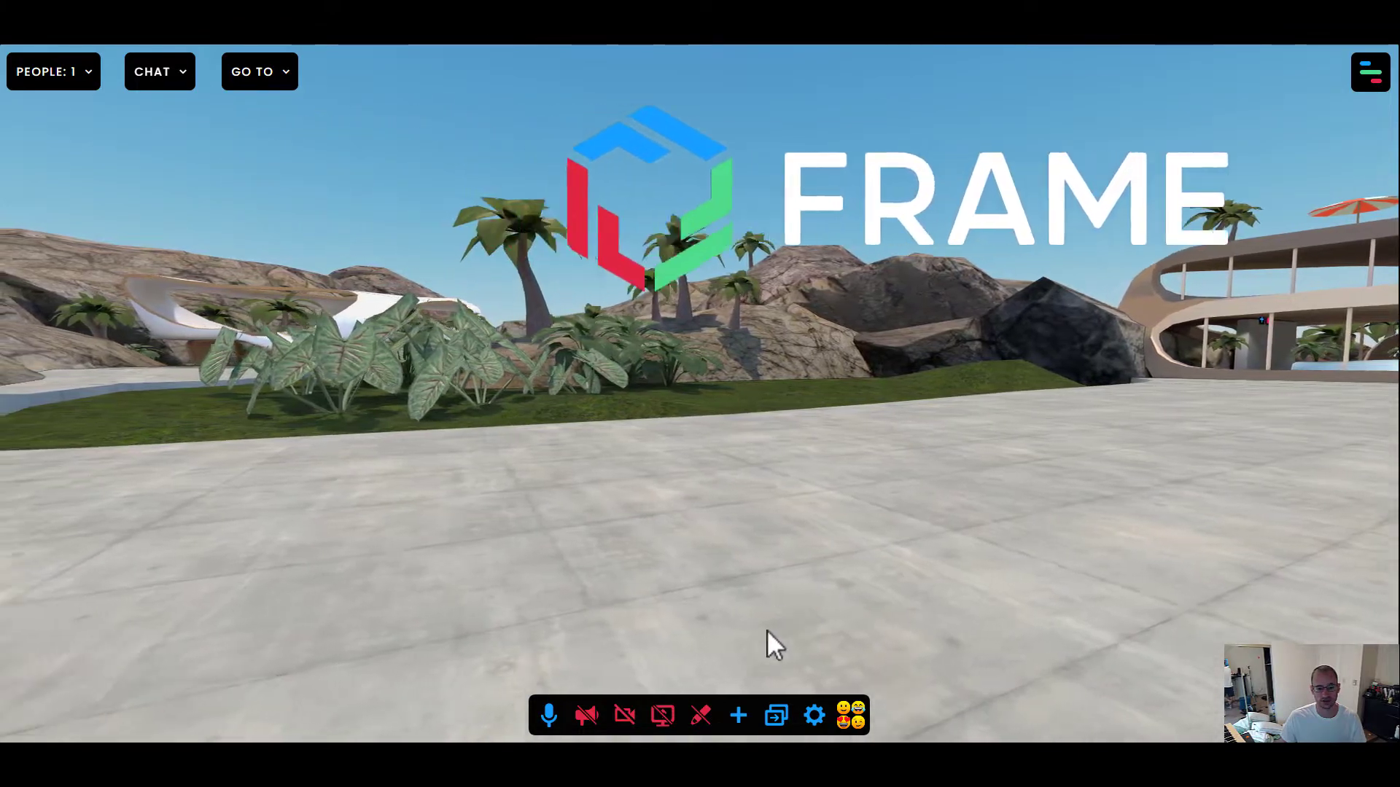
pyautogui.press('Left')
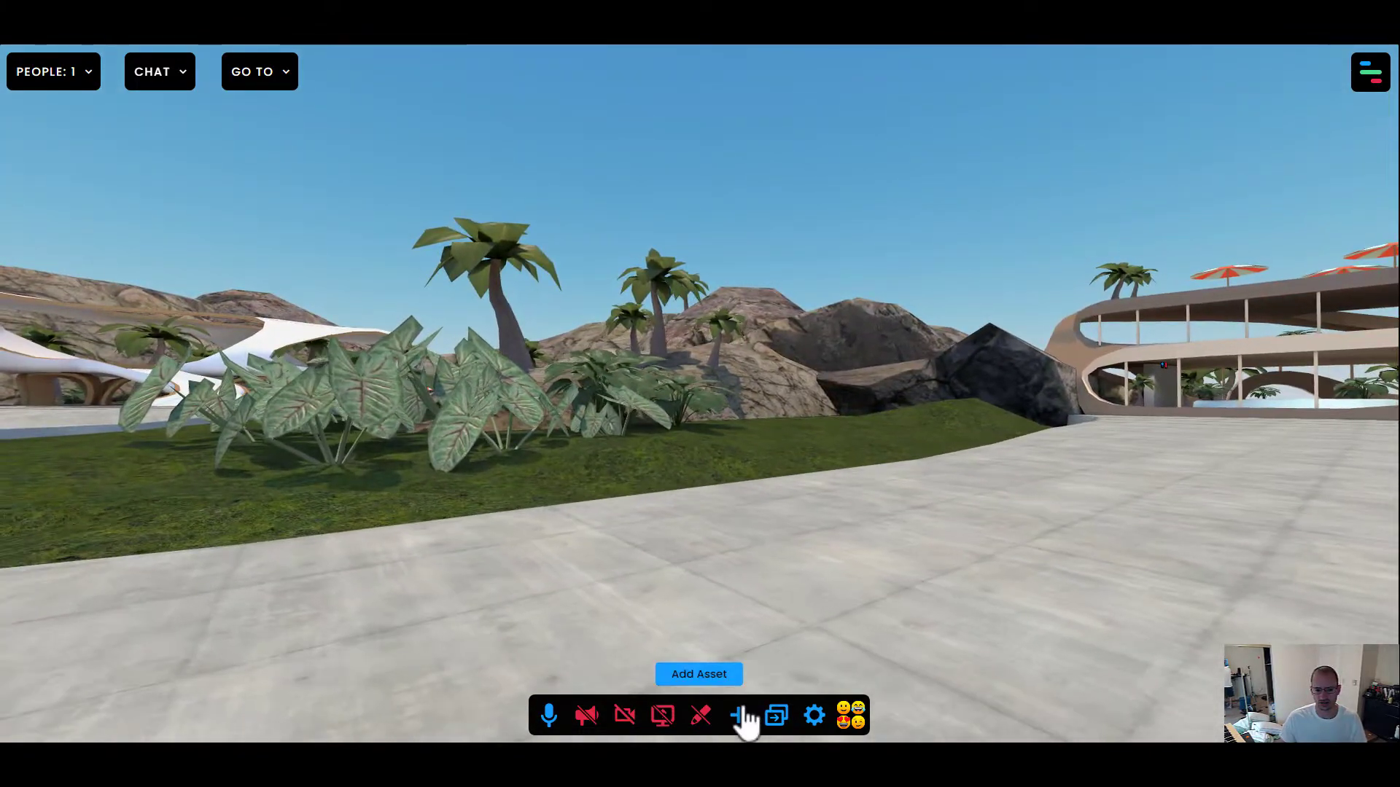
pyautogui.click(739, 717)
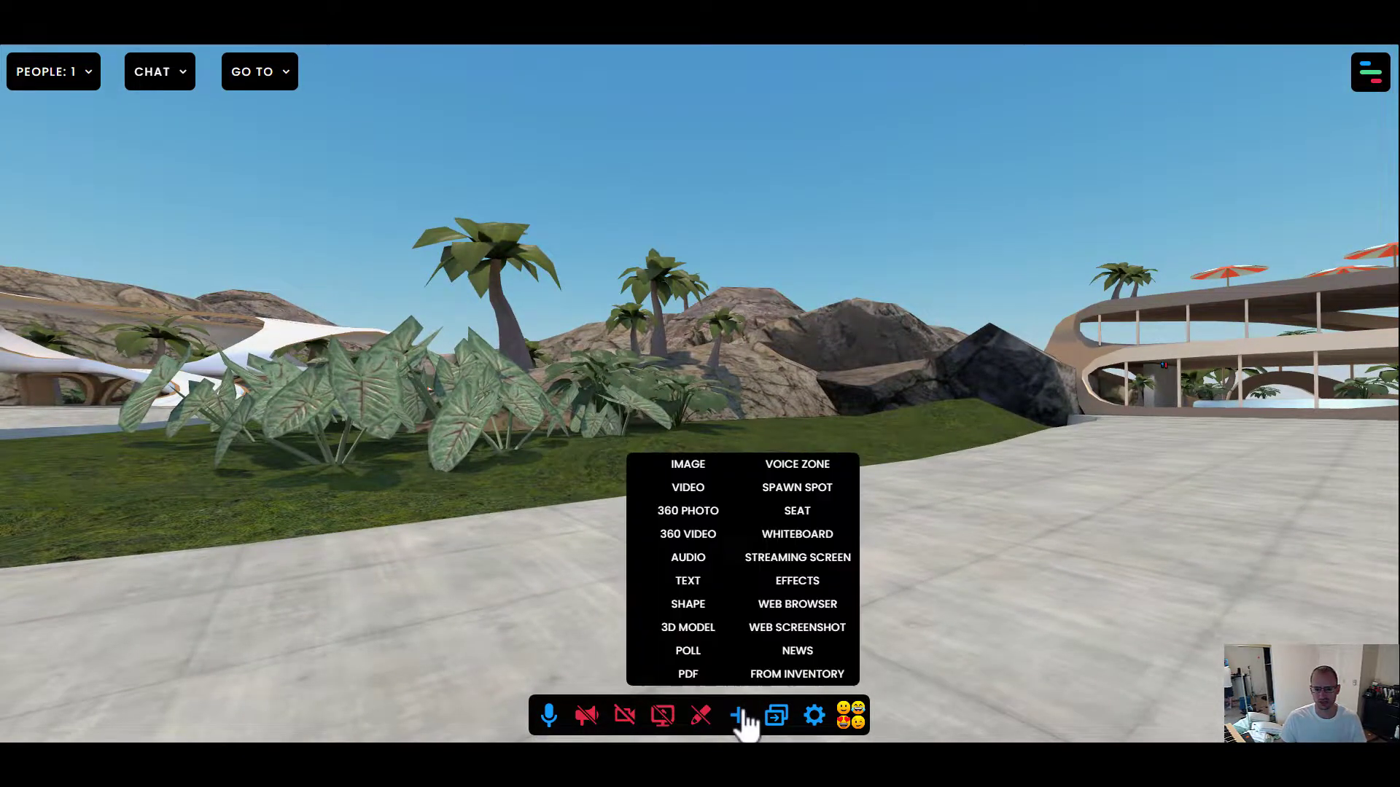
pyautogui.click(705, 583)
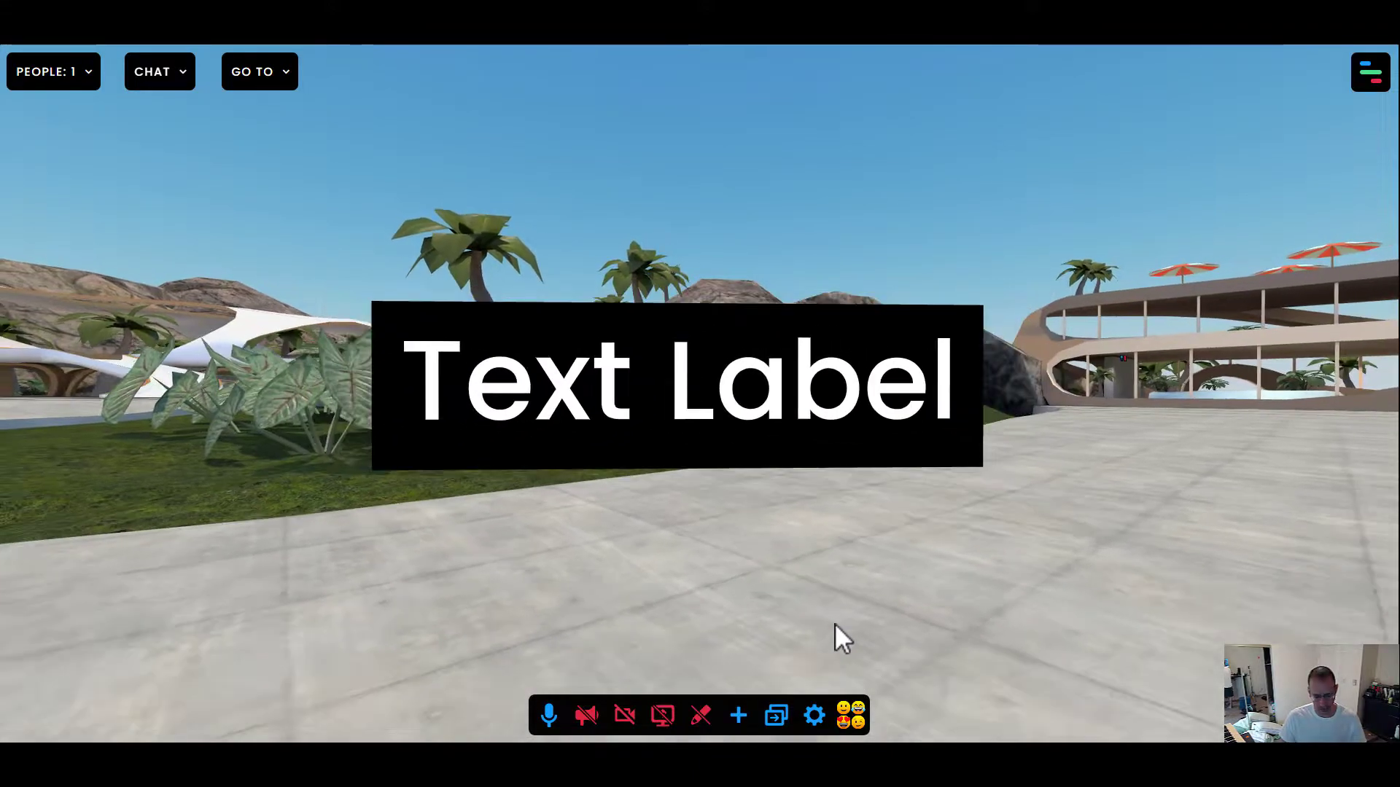
# Step: Change the new label's text to "Go To The Office" and apply the update
pyautogui.click(620, 396)
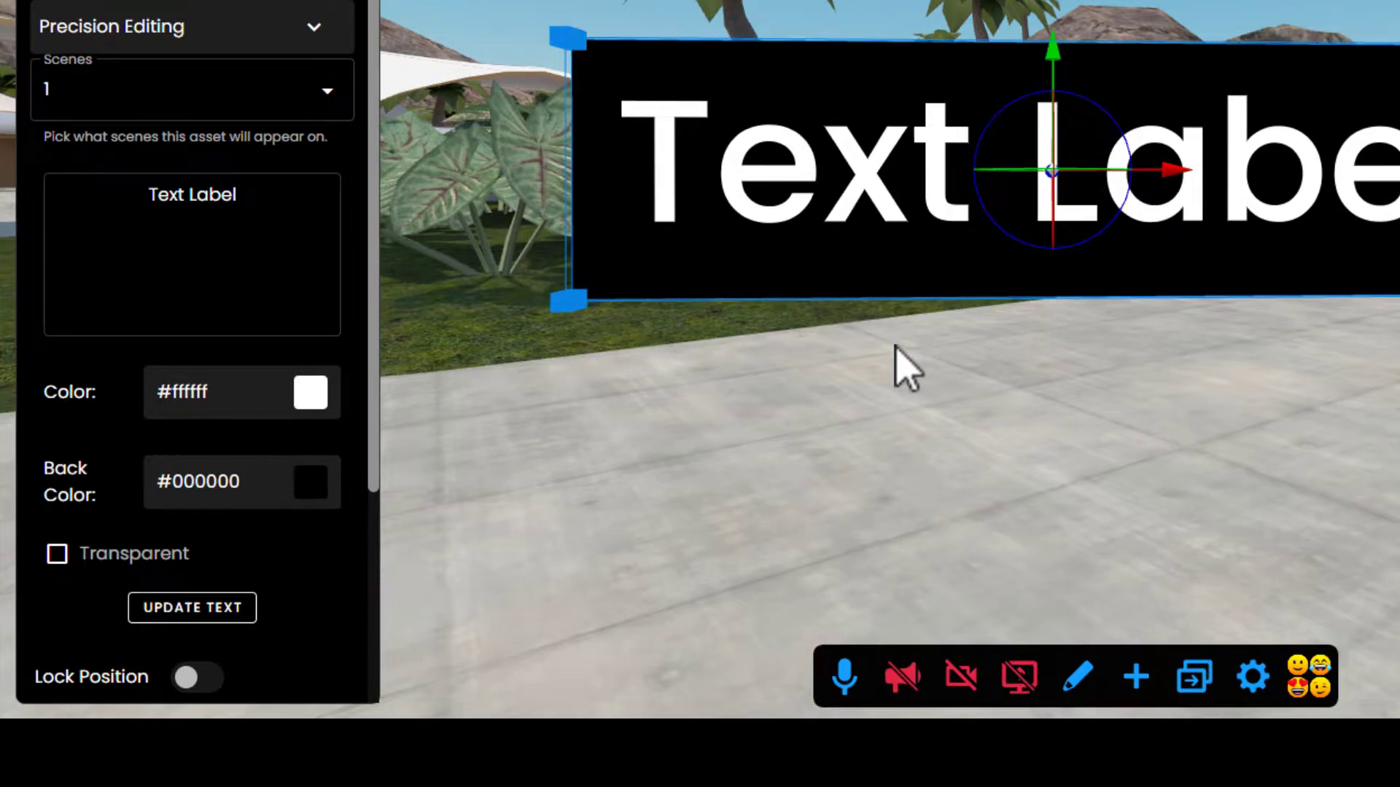
pyautogui.click(186, 210)
pyautogui.hotkey('ctrl', 'a')
pyautogui.press('BackSpace')
pyautogui.write('Go To The Office')
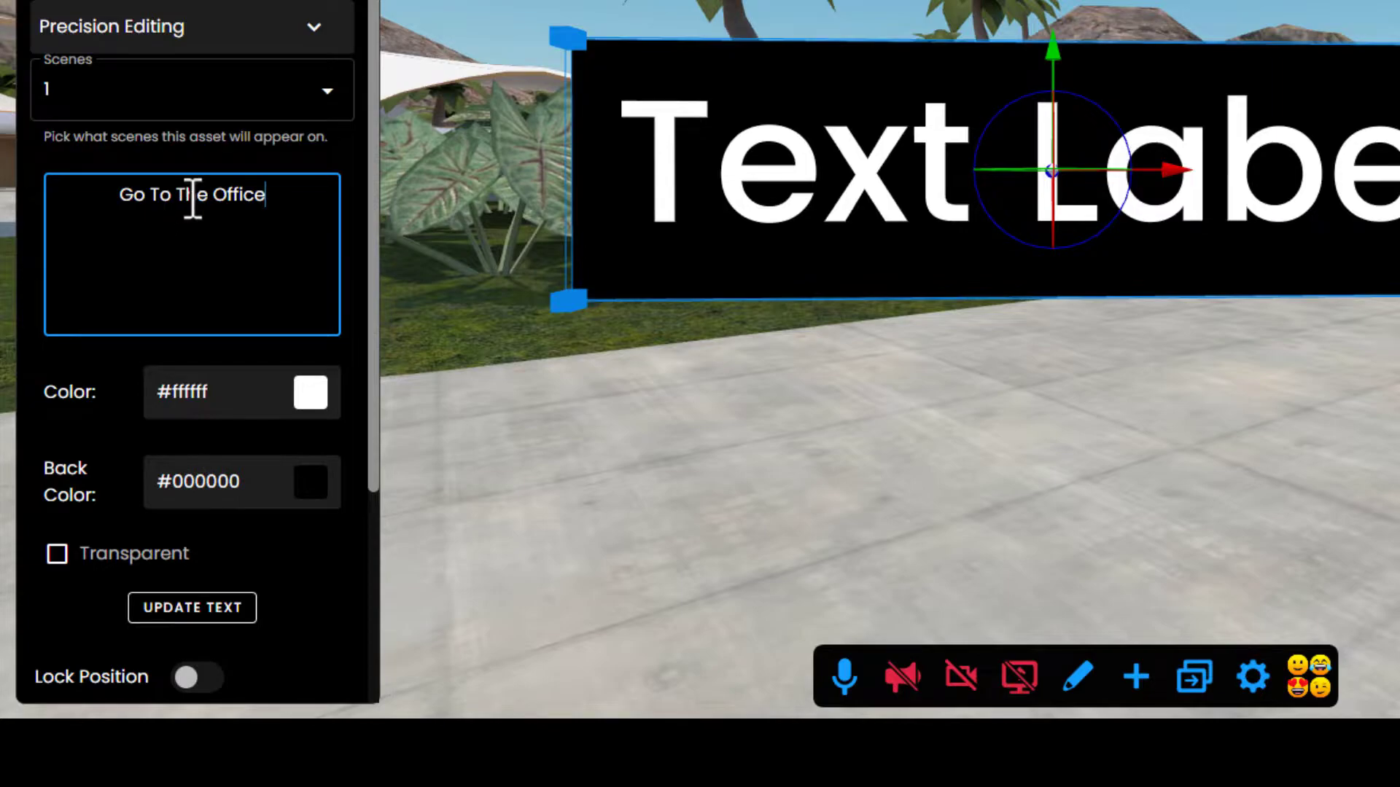
pyautogui.click(109, 382)
pyautogui.scroll(-3, 228, 307)
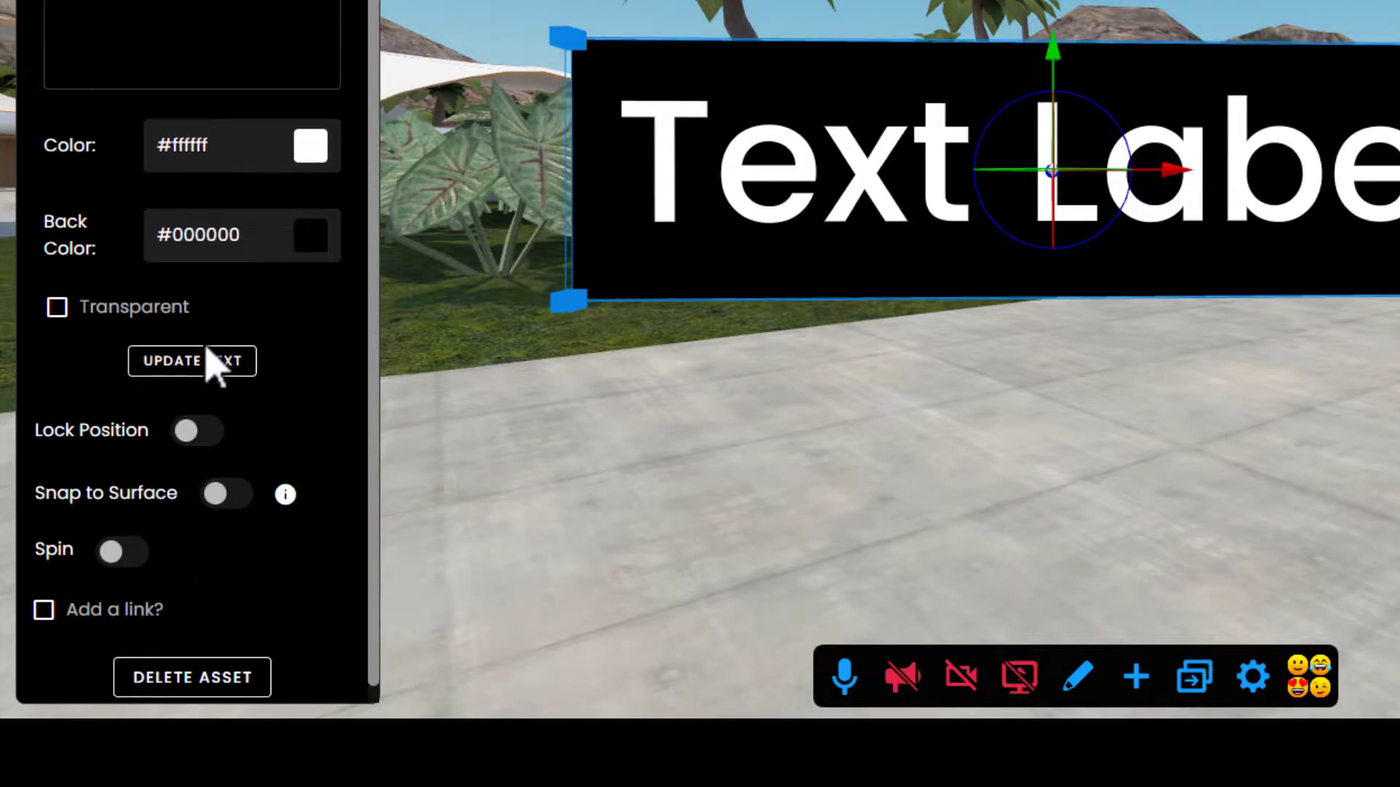
pyautogui.click(207, 352)
pyautogui.moveTo(1054, 392); pyautogui.dragTo(1022, 369)
pyautogui.press('s')
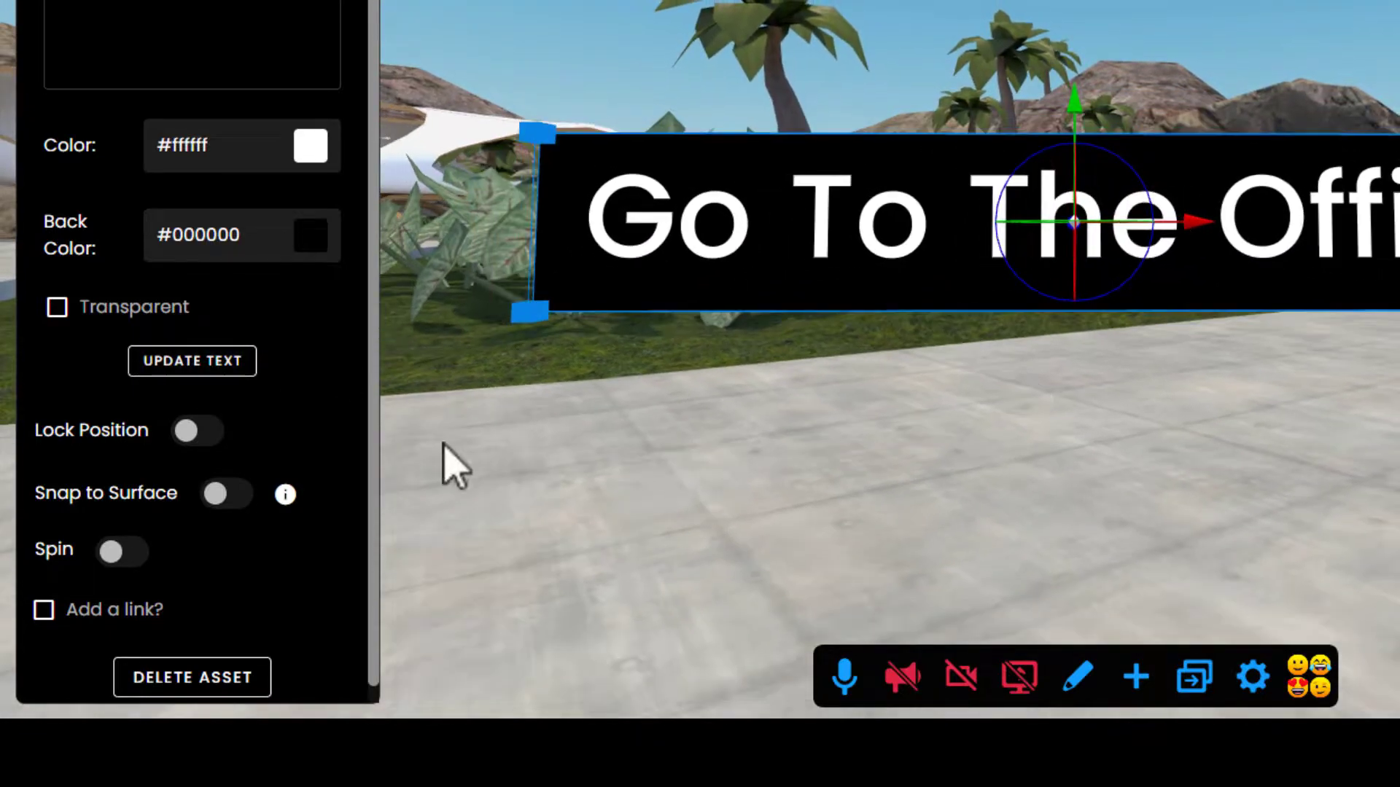
# Step: Add a Frame Link to the office label pointing to creation-journey-two, save it and deselect the label
pyautogui.scroll(-1, 365, 460)
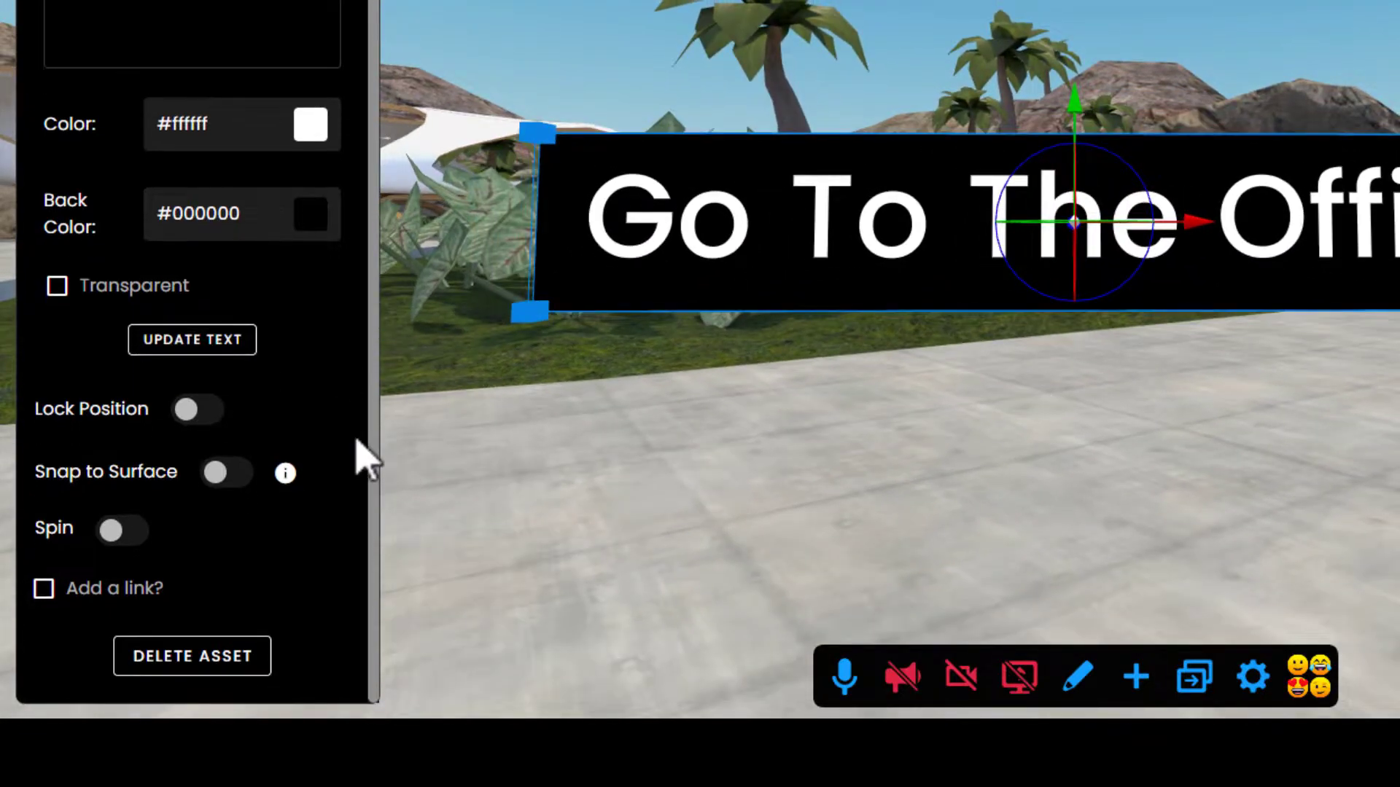
pyautogui.click(68, 598)
pyautogui.scroll(-3, 291, 555)
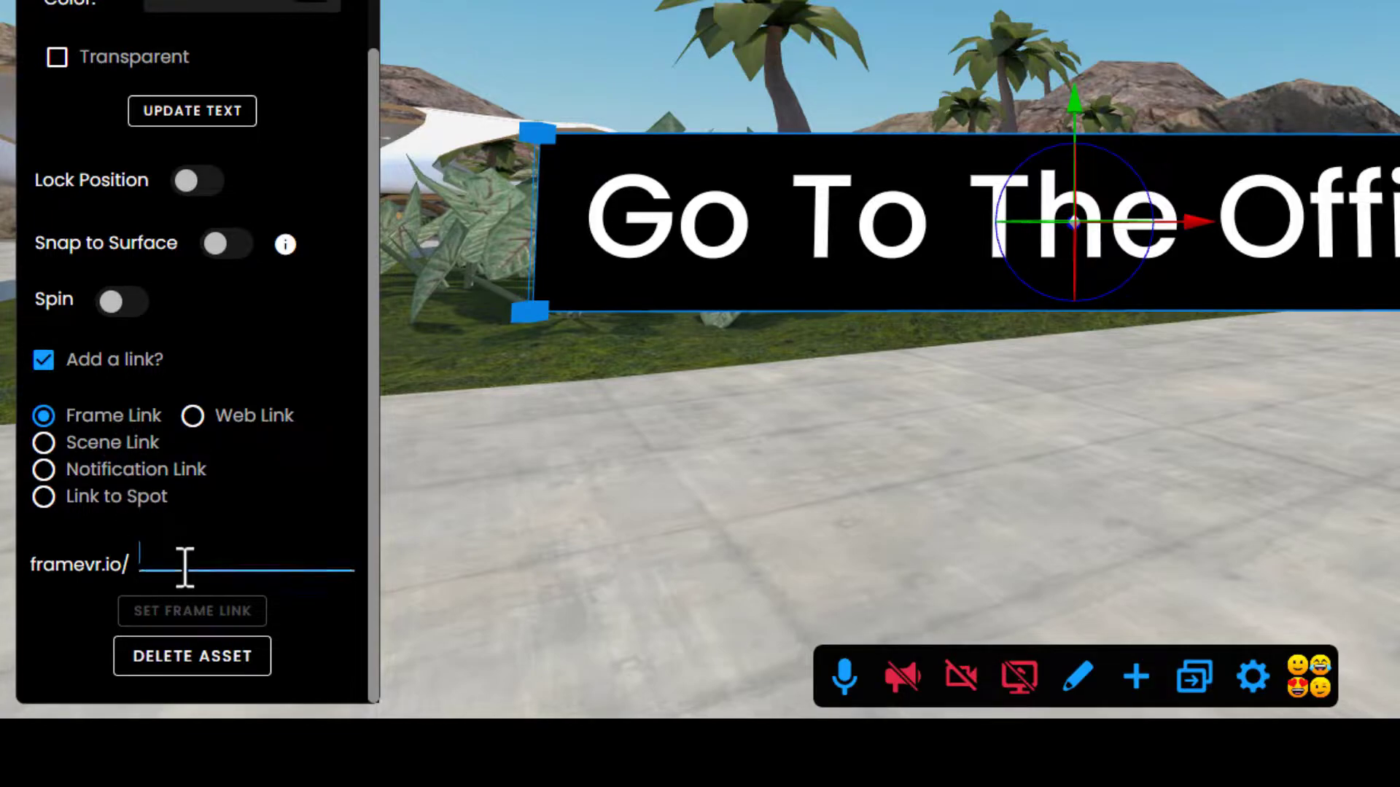
pyautogui.write('creation-journey-two')
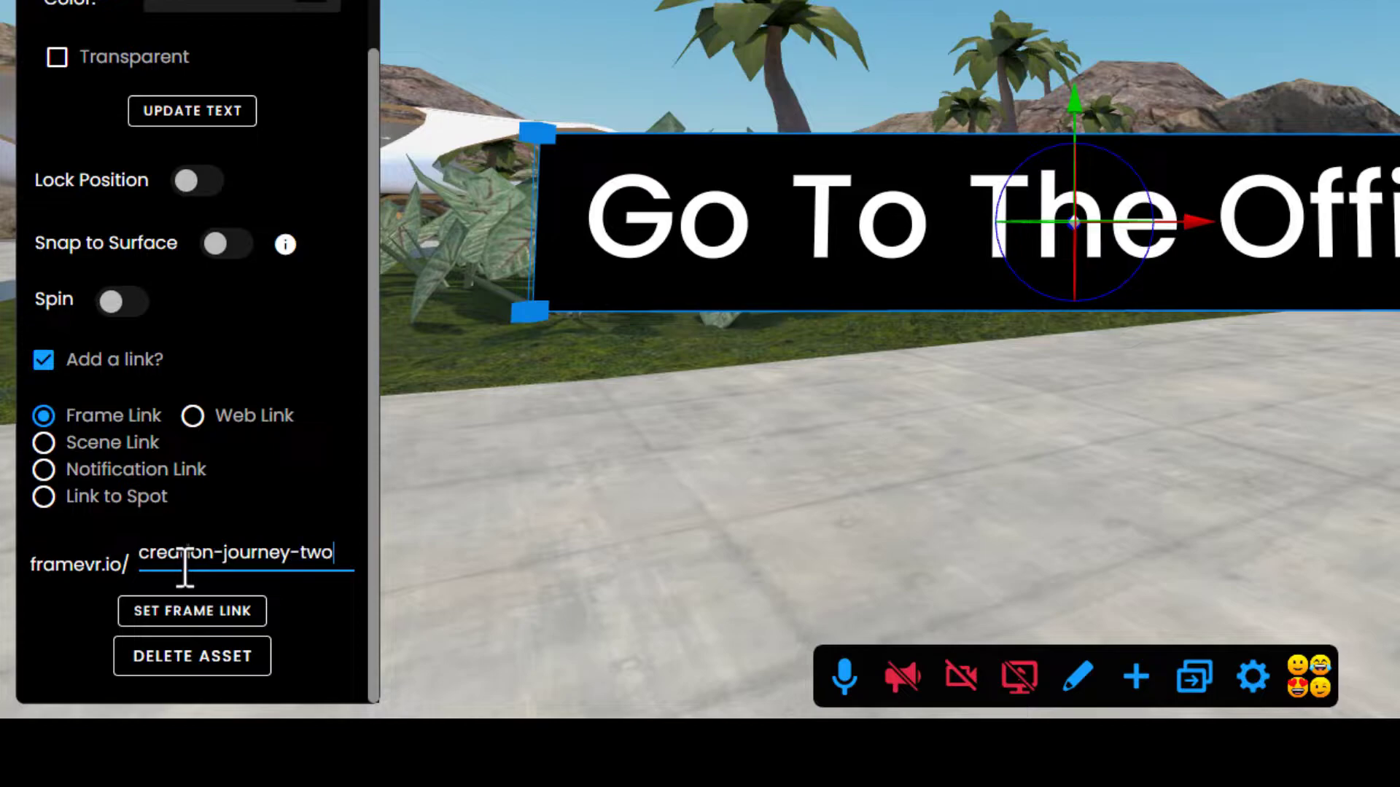
pyautogui.click(169, 616)
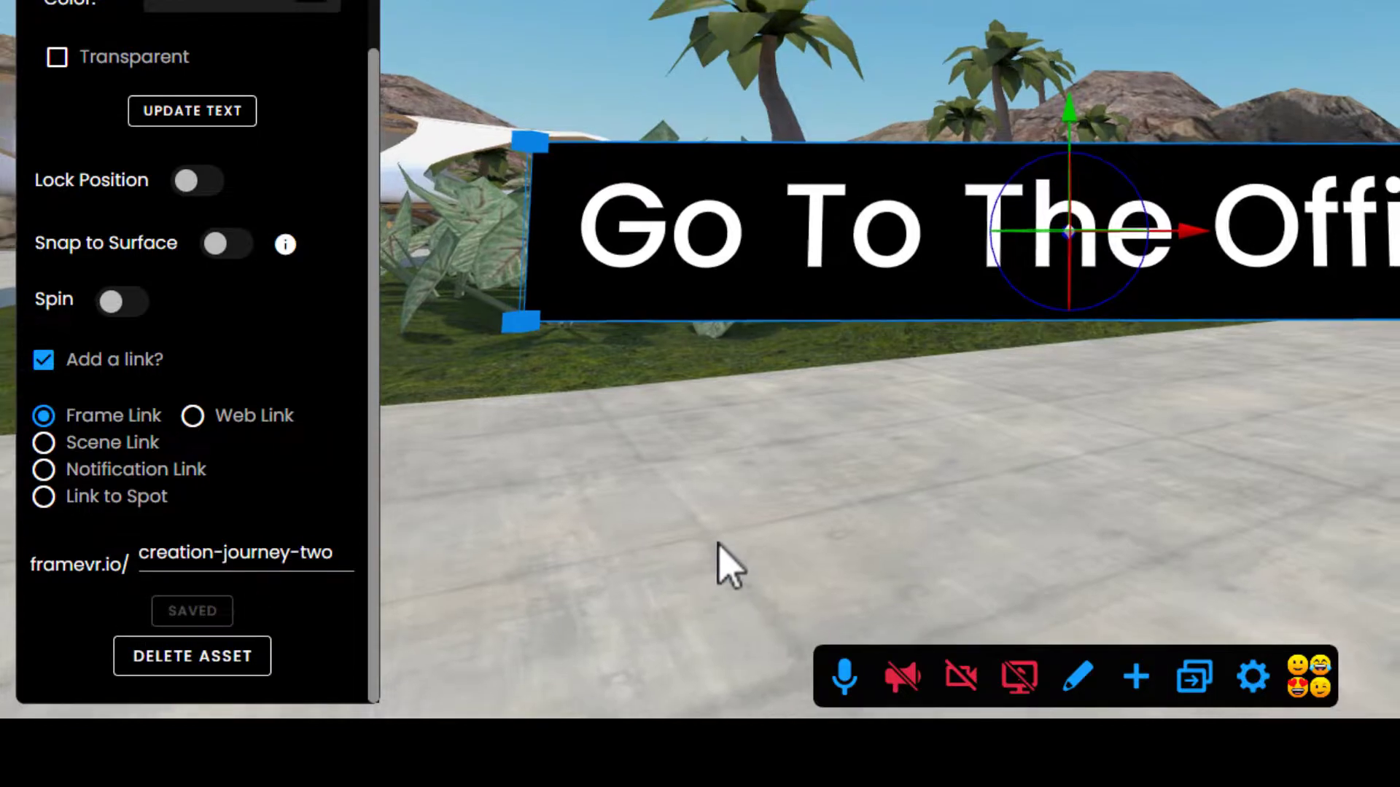
pyautogui.click(733, 540)
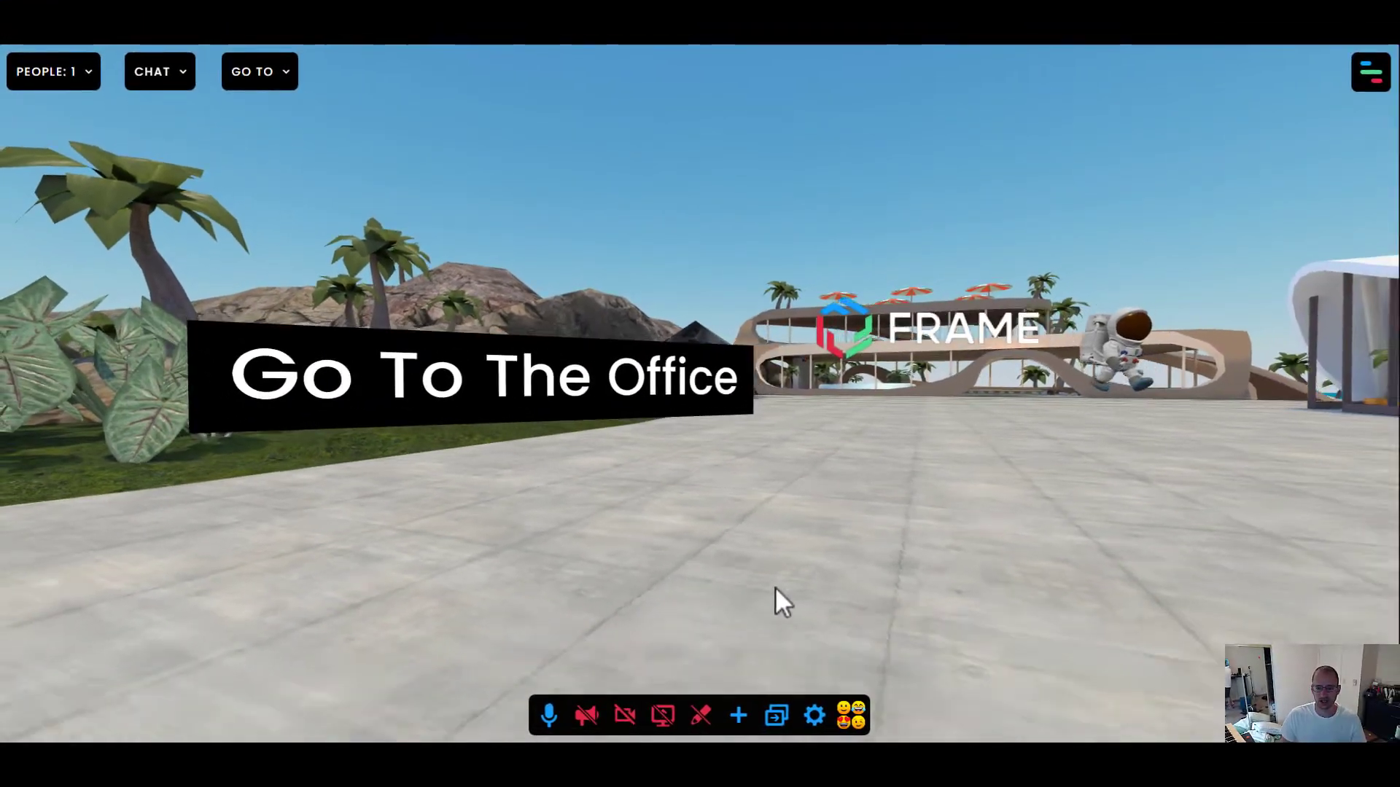
# Step: Face the "Go To The Office" label from the plaza and follow its link
pyautogui.press('s')
pyautogui.moveTo(781, 582); pyautogui.dragTo(660, 562)
pyautogui.press('w')
pyautogui.press('a')
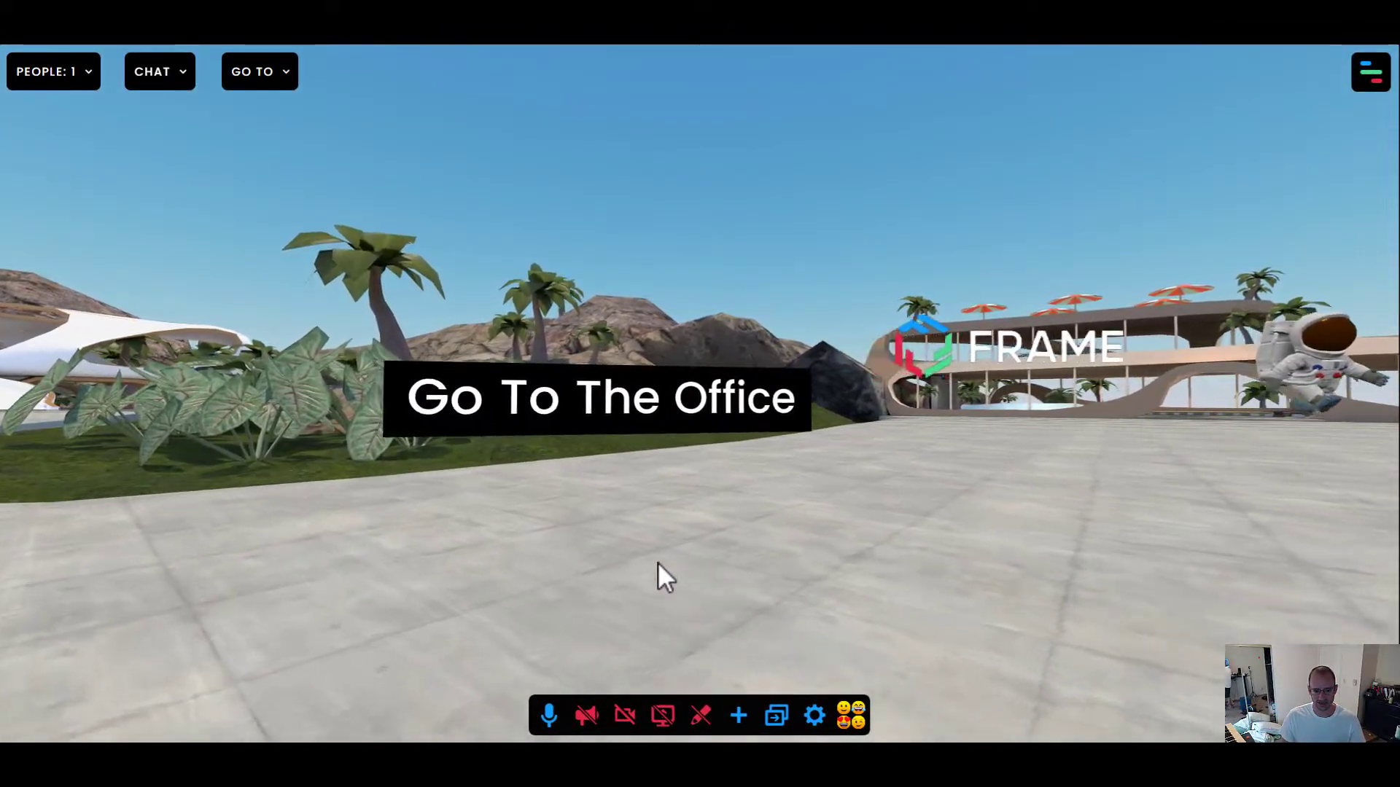
pyautogui.click(609, 406)
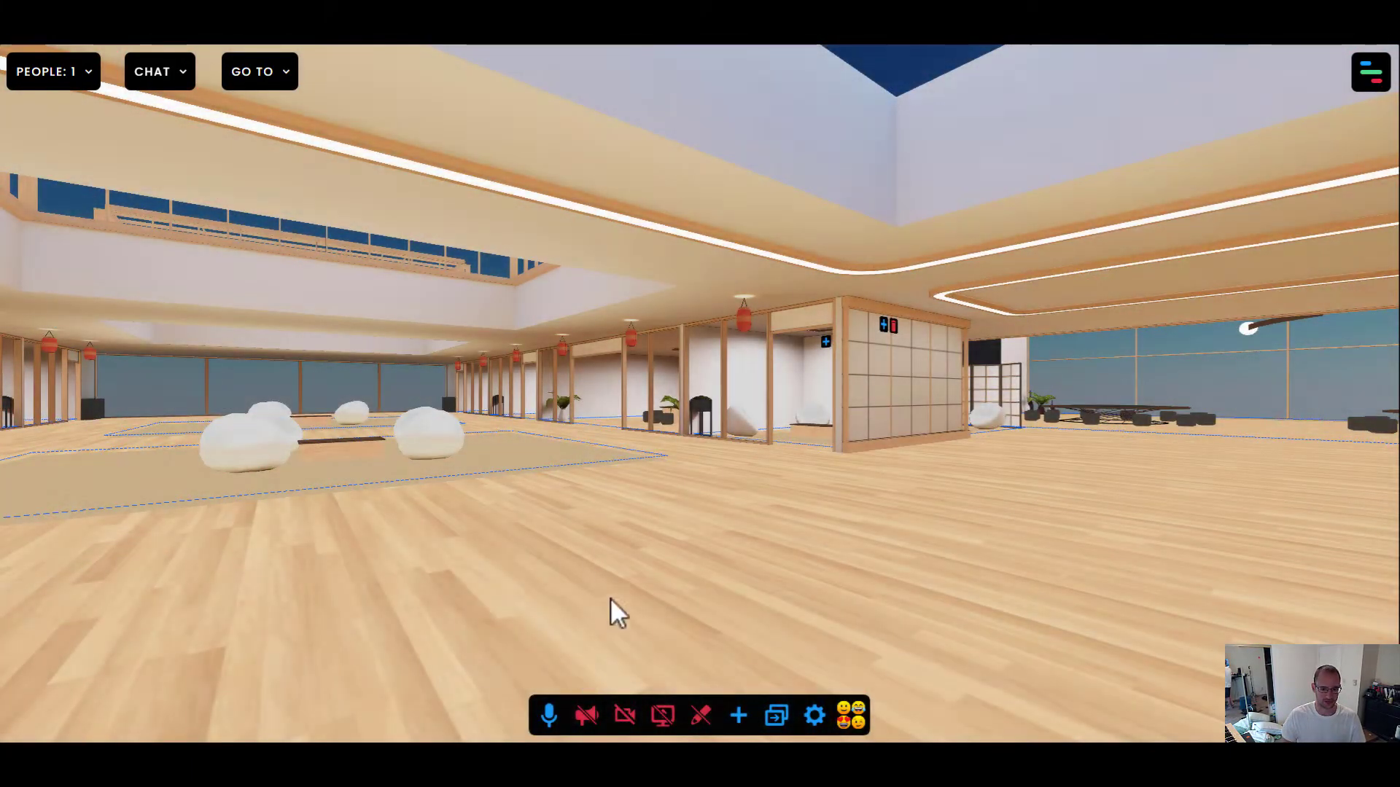
# Step: Look around the office hall, including the seating area, the side rooms and the long meeting tables
pyautogui.moveTo(738, 523); pyautogui.dragTo(354, 526)
pyautogui.press('w')
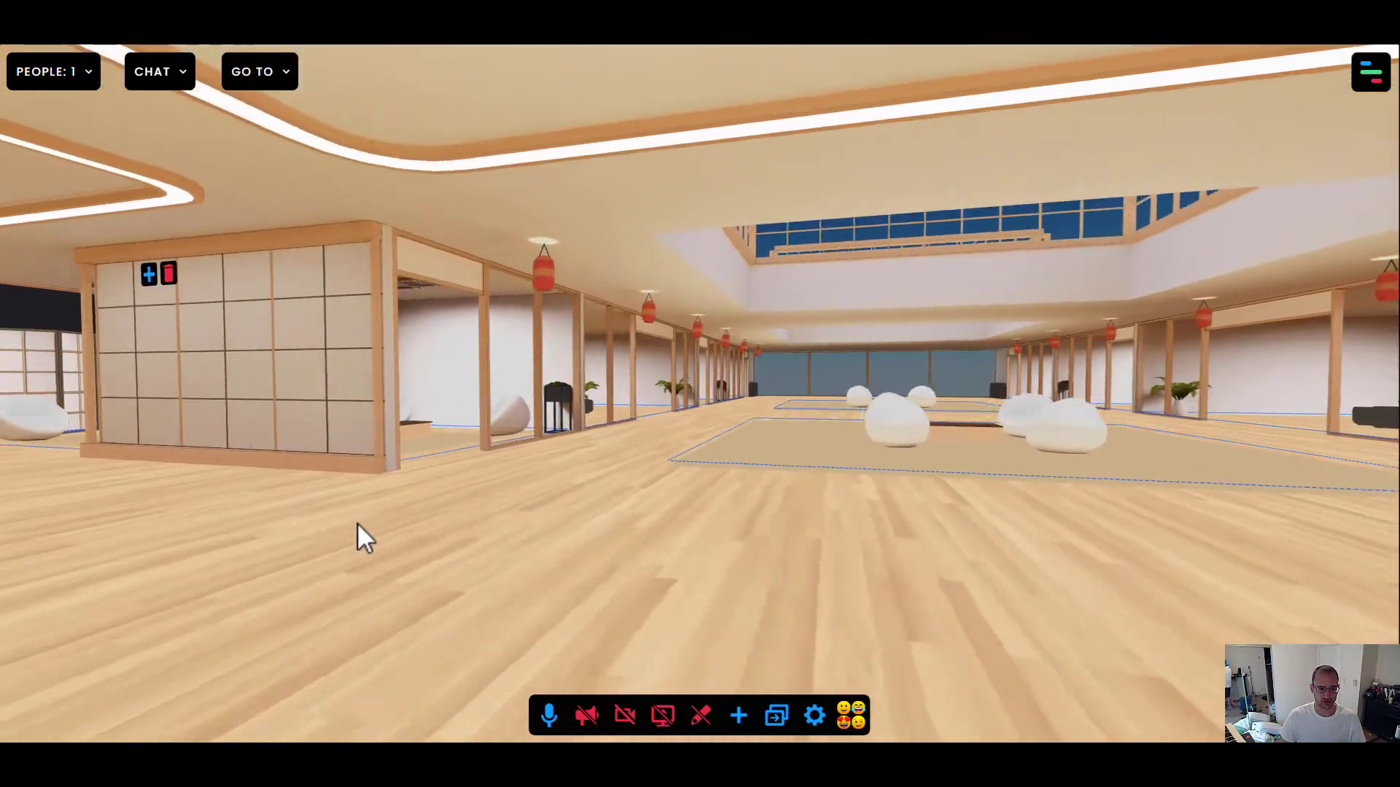
pyautogui.moveTo(172, 453); pyautogui.dragTo(767, 484)
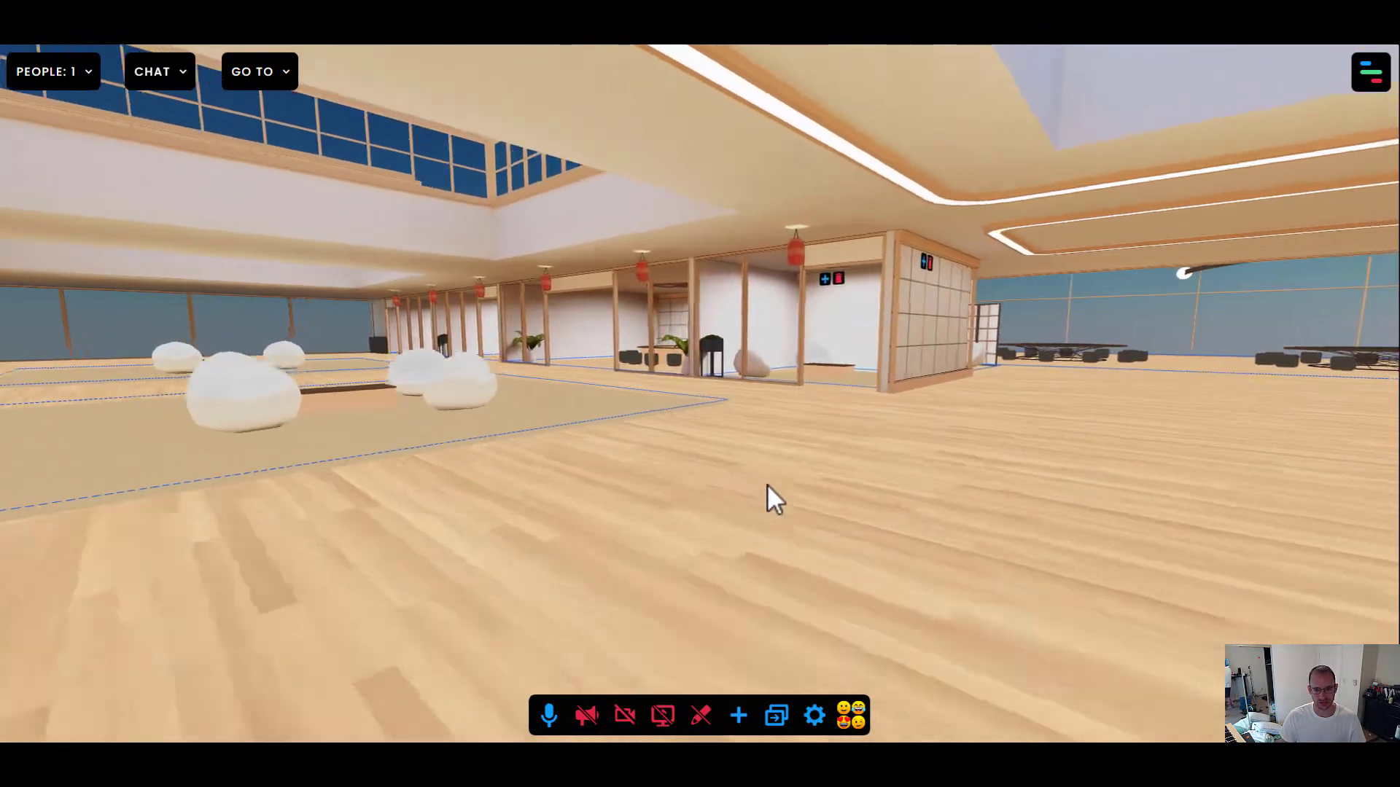
pyautogui.press('w')
pyautogui.moveTo(767, 484)
pyautogui.mouseDown()
pyautogui.moveTo(467, 499)
pyautogui.moveTo(751, 502)
pyautogui.mouseUp()
pyautogui.moveTo(656, 502); pyautogui.dragTo(999, 503)
pyautogui.moveTo(278, 506); pyautogui.dragTo(412, 488)
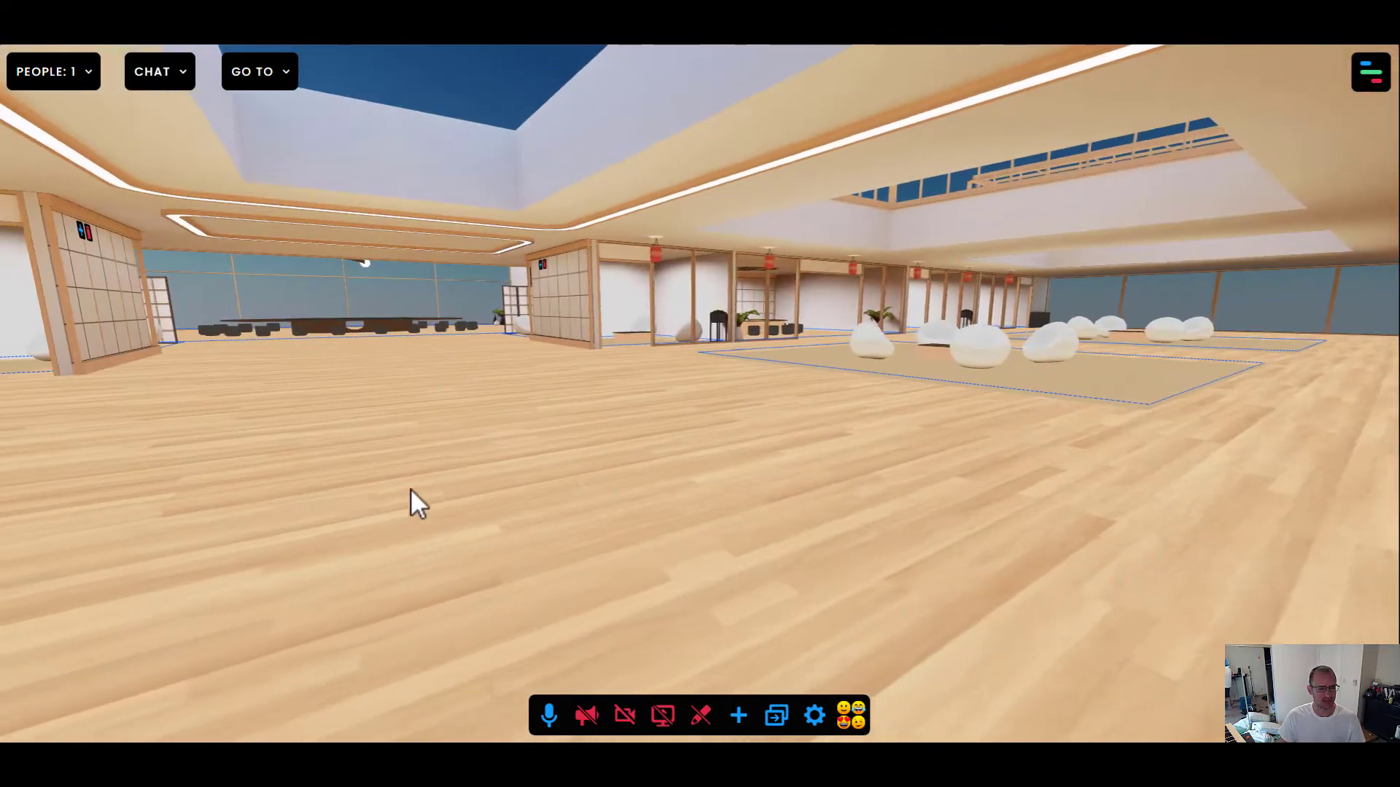
pyautogui.press('w')
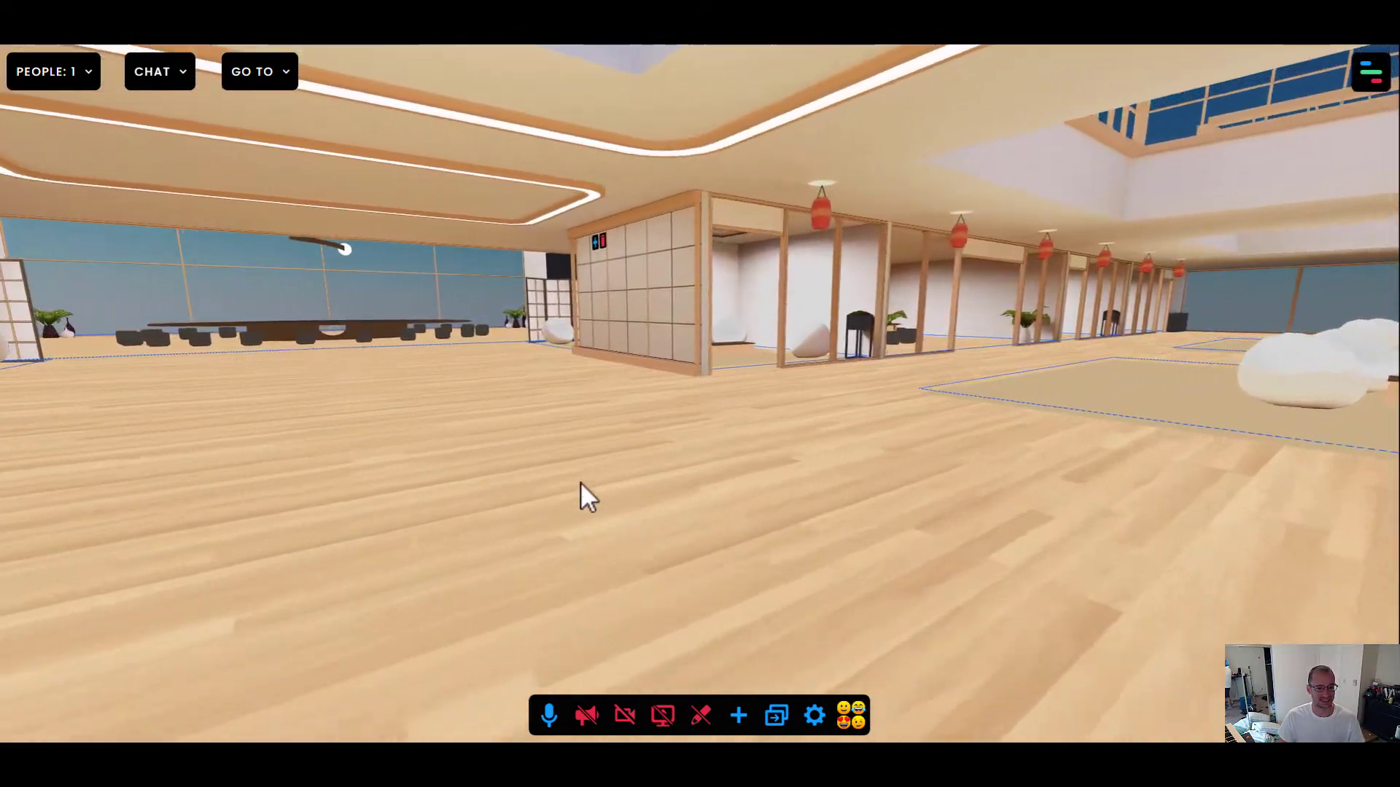
# Step: Walk up to the panelled office wall and add a text label in front of it
pyautogui.press('Up')
pyautogui.press('Left')
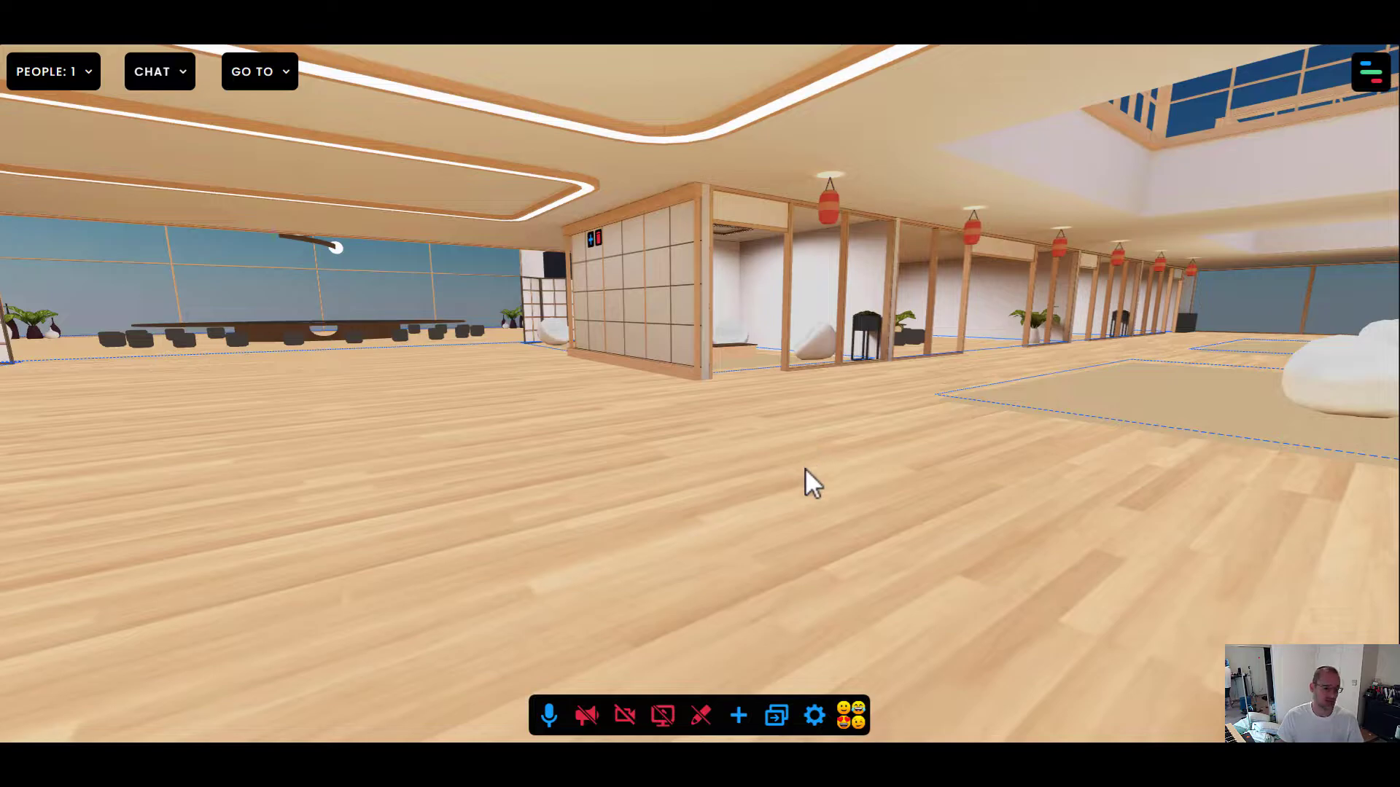
pyautogui.press('Up')
pyautogui.press('Left')
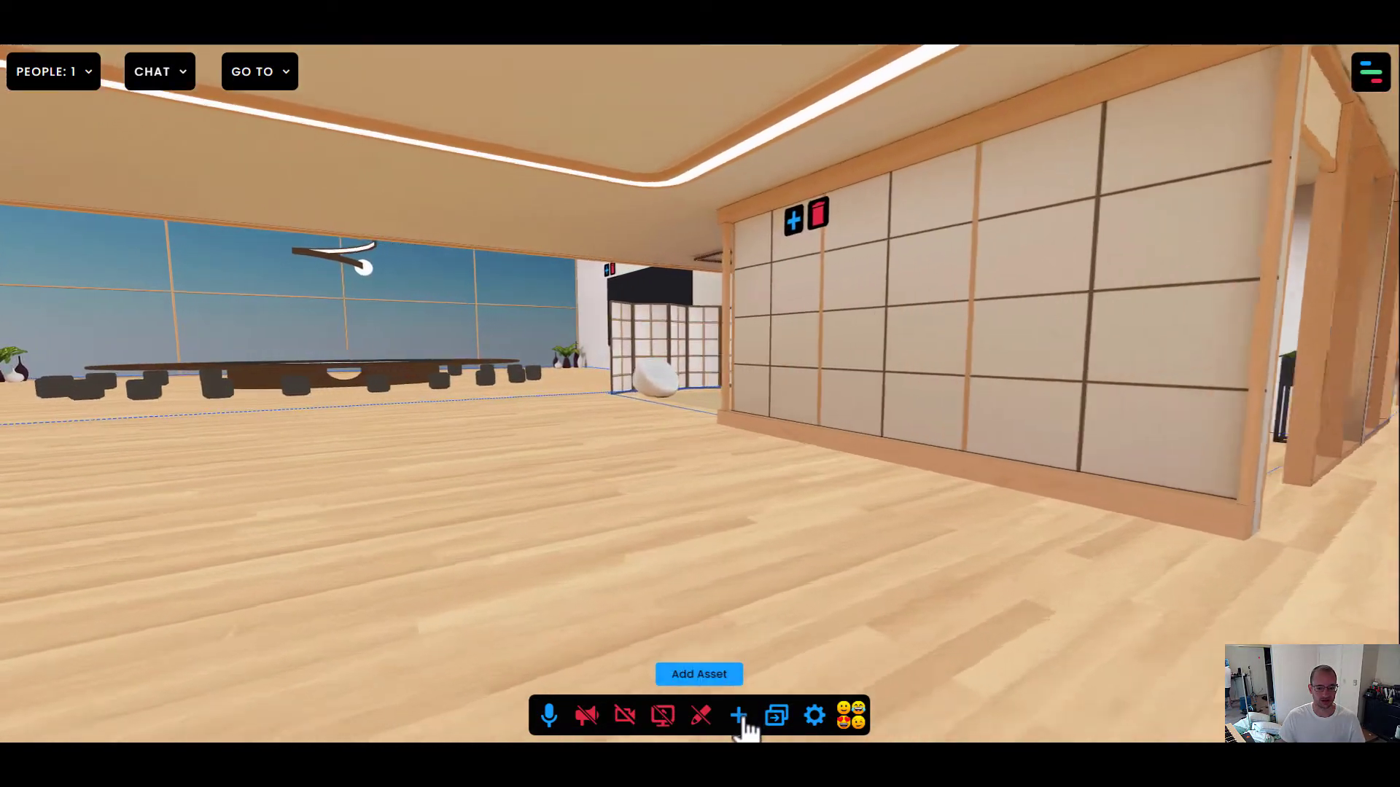
pyautogui.click(738, 716)
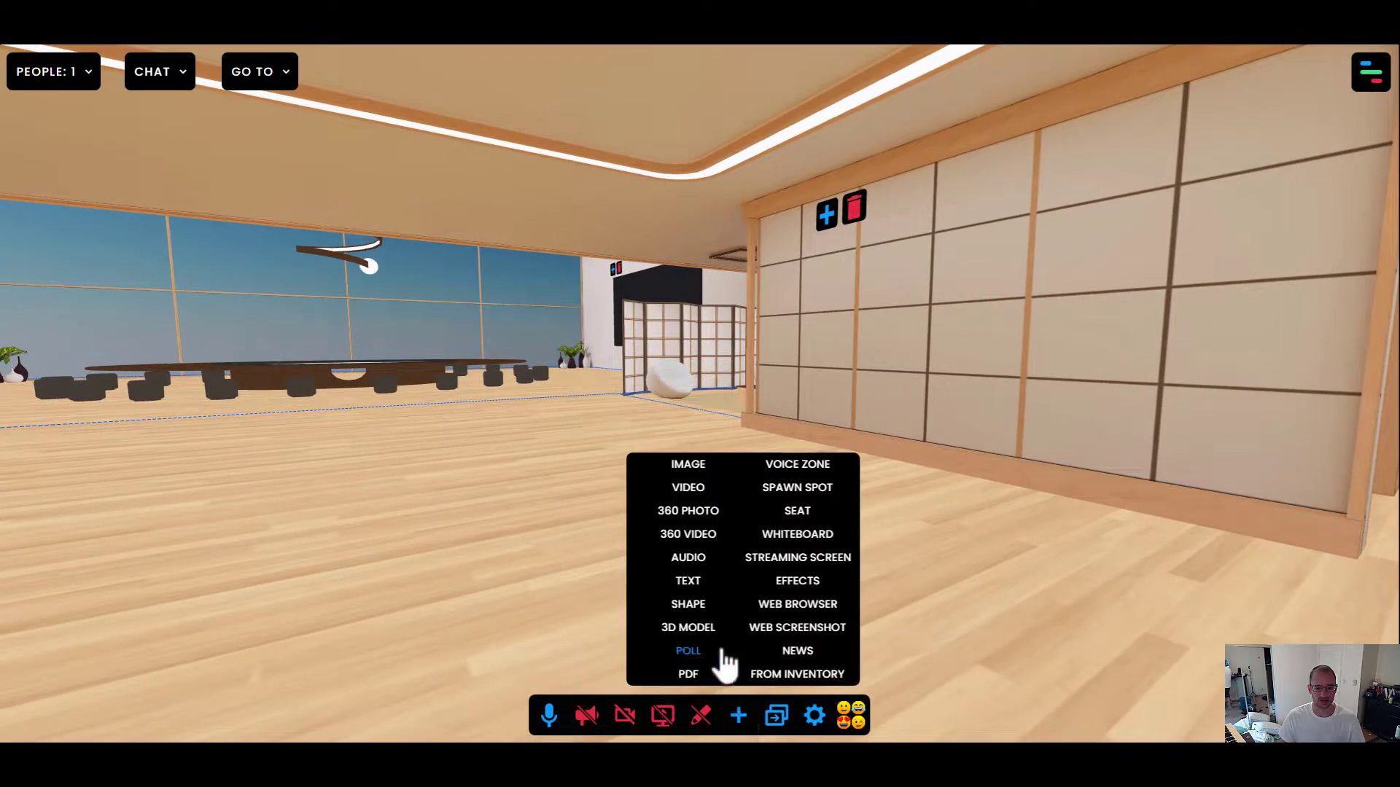
pyautogui.click(689, 584)
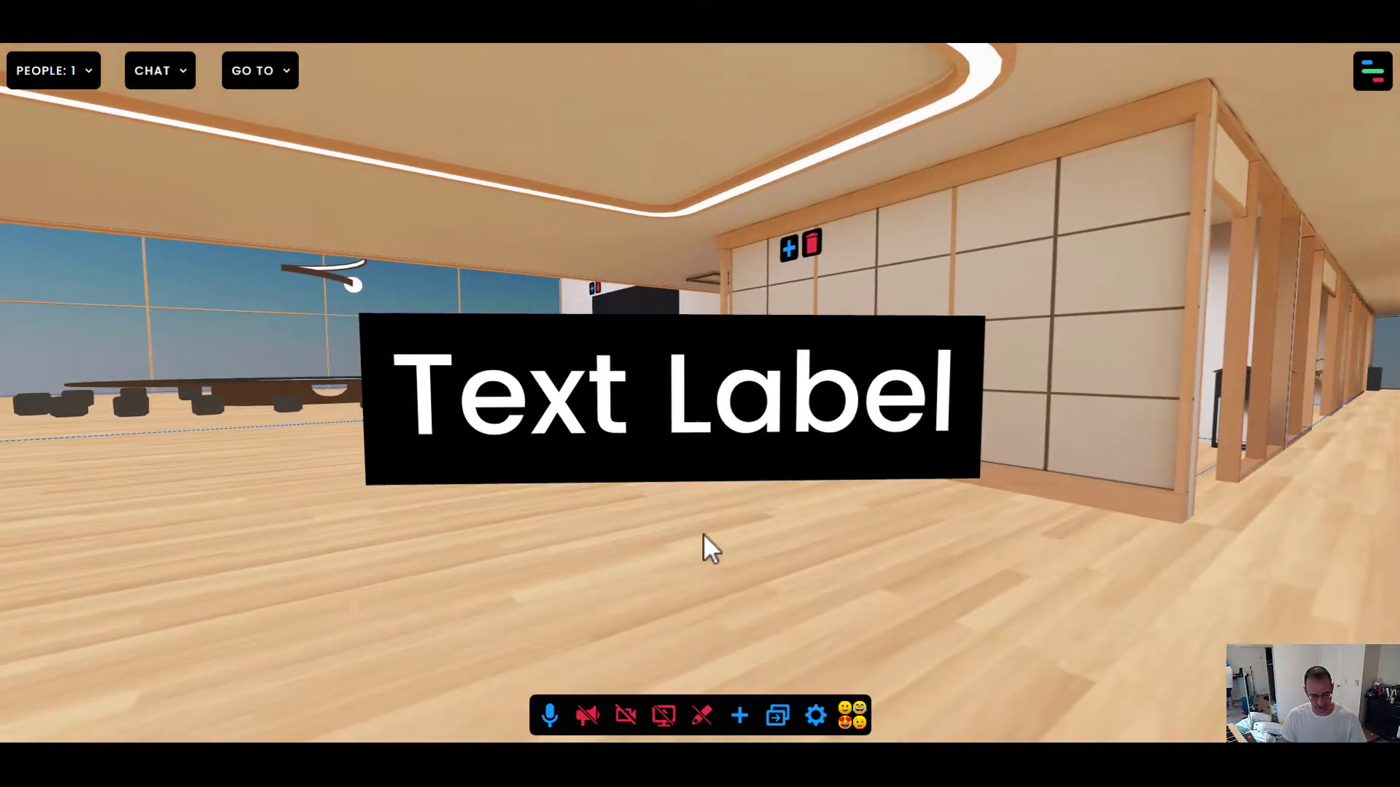
# Step: Change the office space's new label text to "Go To Resort" and apply the update
pyautogui.click(682, 394)
pyautogui.doubleClick(145, 406)
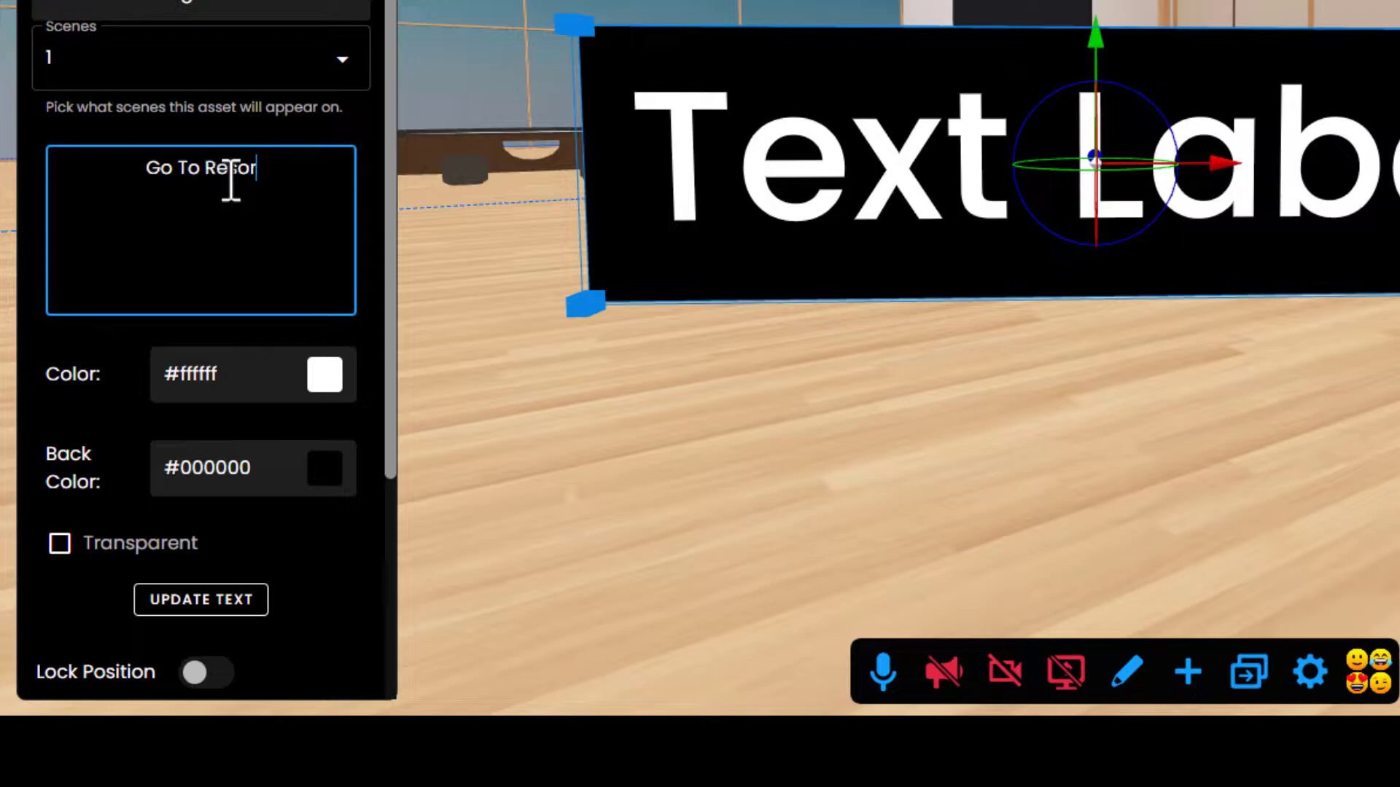
pyautogui.scroll(-3, 232, 205)
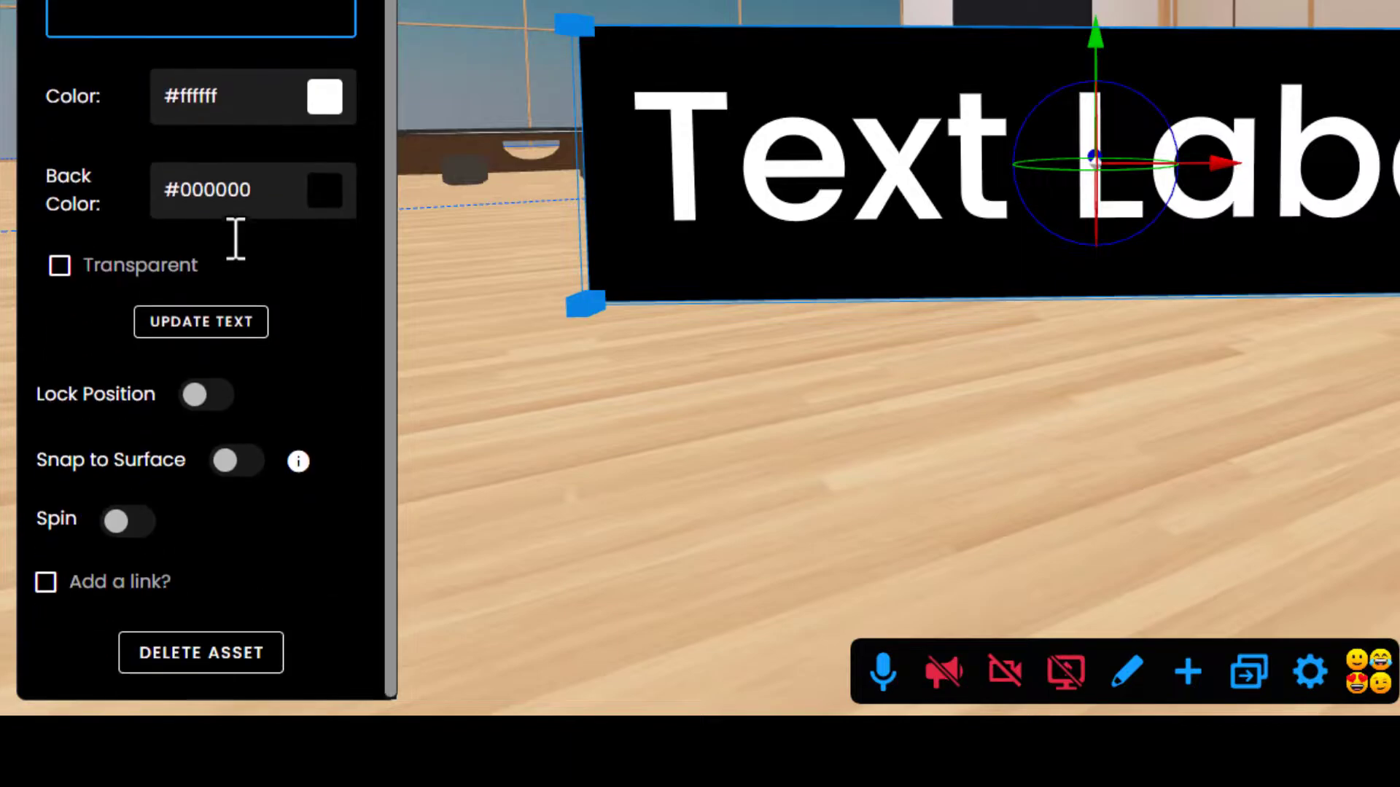
pyautogui.click(195, 321)
# Step: Add a Frame Link to the resort label pointing to creation-journey, save it and leave editing mode
pyautogui.click(46, 581)
pyautogui.scroll(-3, 204, 521)
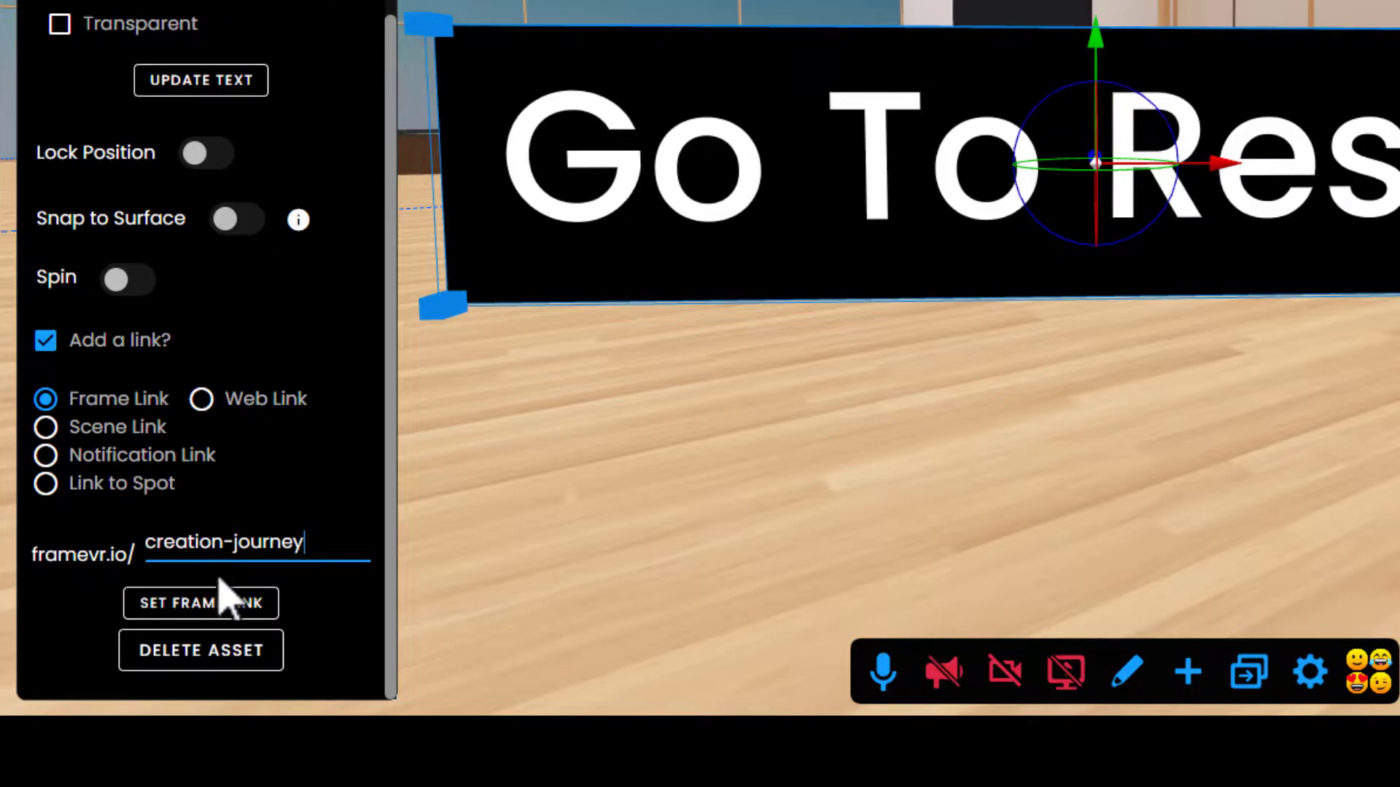
pyautogui.moveTo(952, 456); pyautogui.dragTo(954, 423)
pyautogui.press('s')
pyautogui.press('e')
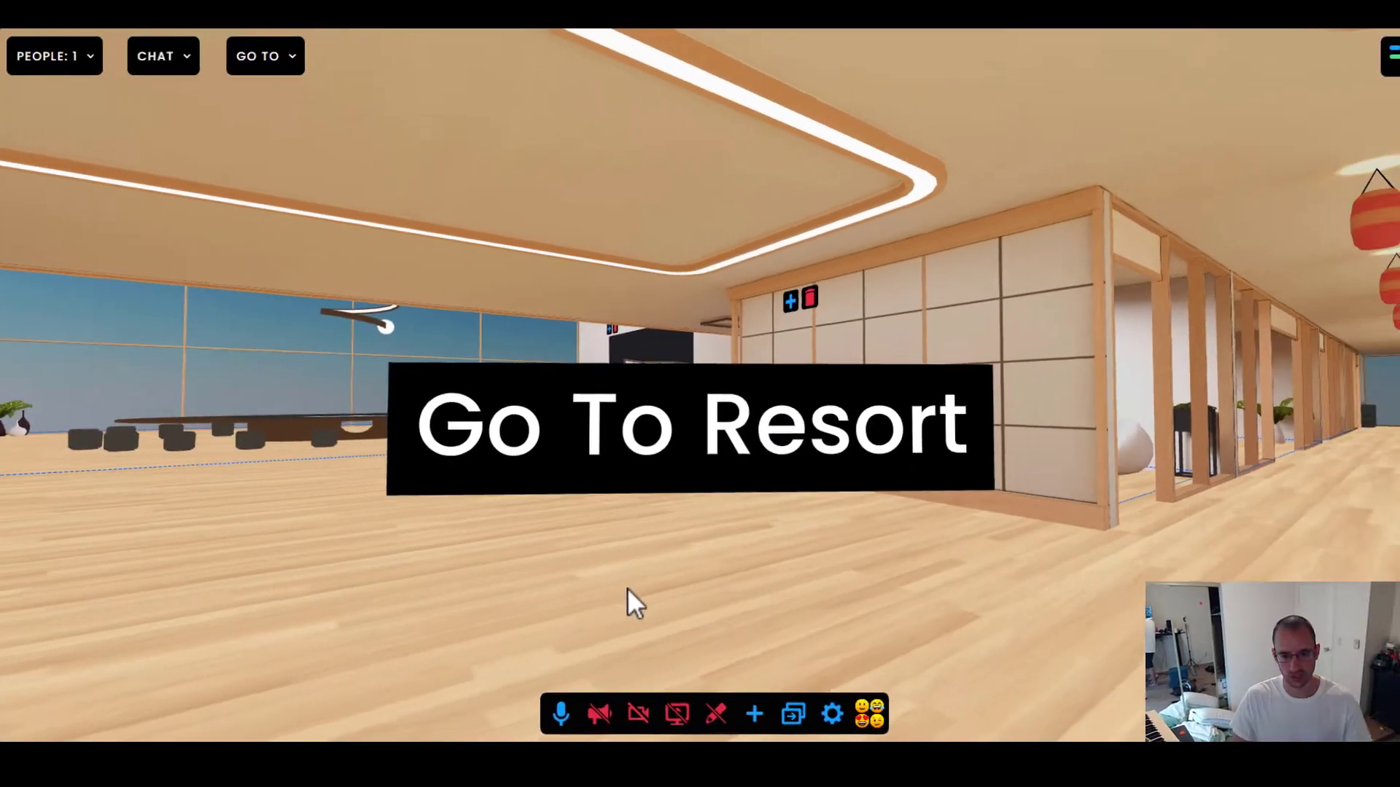
pyautogui.moveTo(999, 470); pyautogui.dragTo(1038, 467)
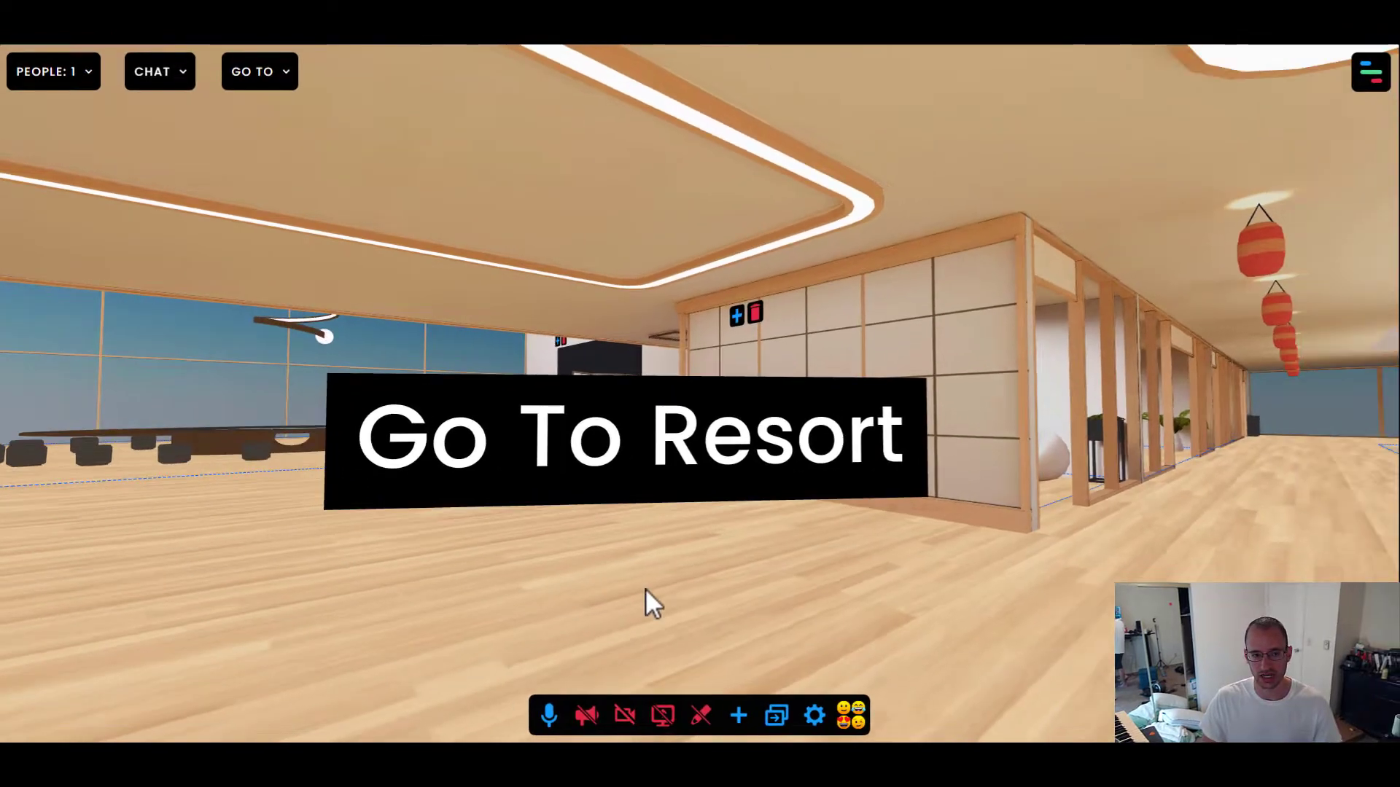
# Step: Follow the "Go To Resort" link and walk past the blue arch onto the plaza near the office label
pyautogui.click(659, 399)
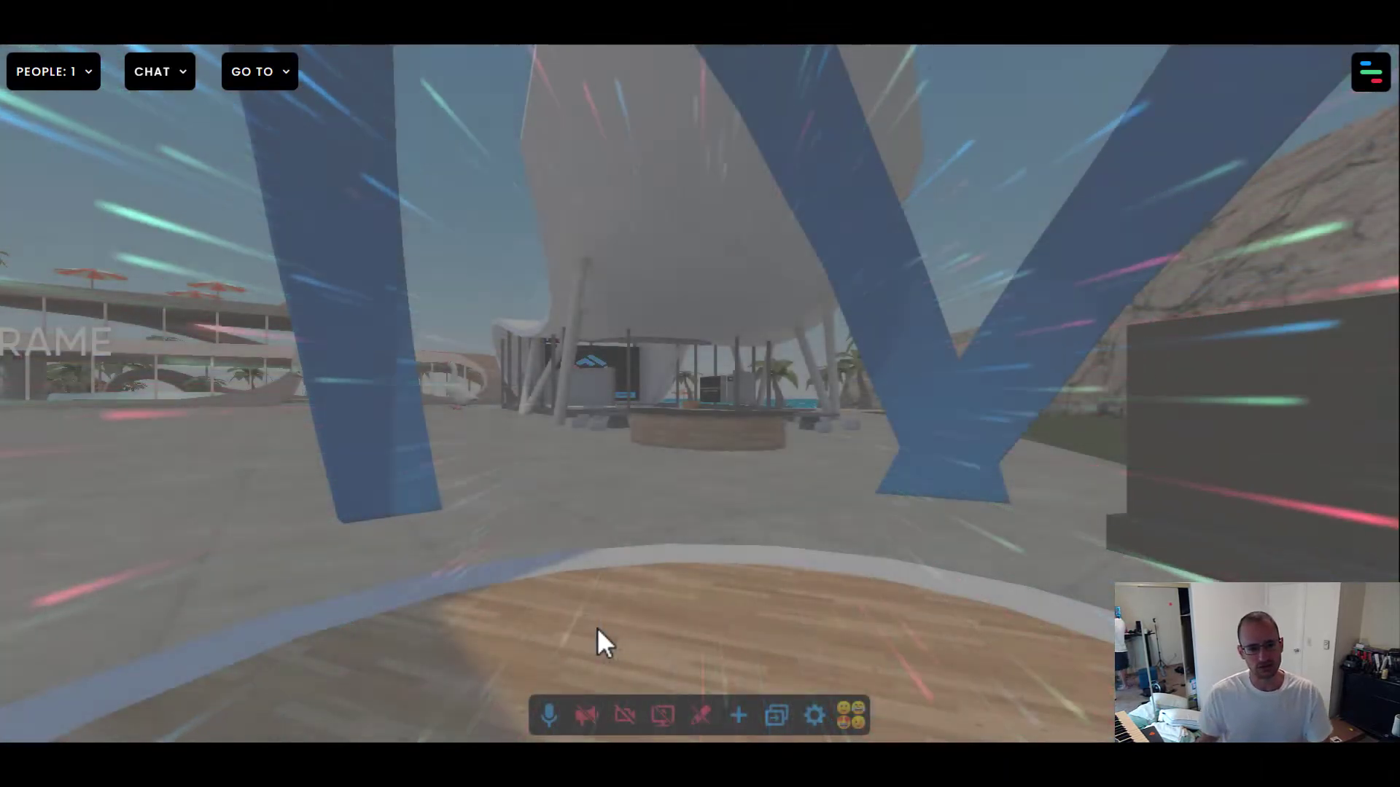
pyautogui.moveTo(738, 561); pyautogui.dragTo(576, 548)
pyautogui.press('w')
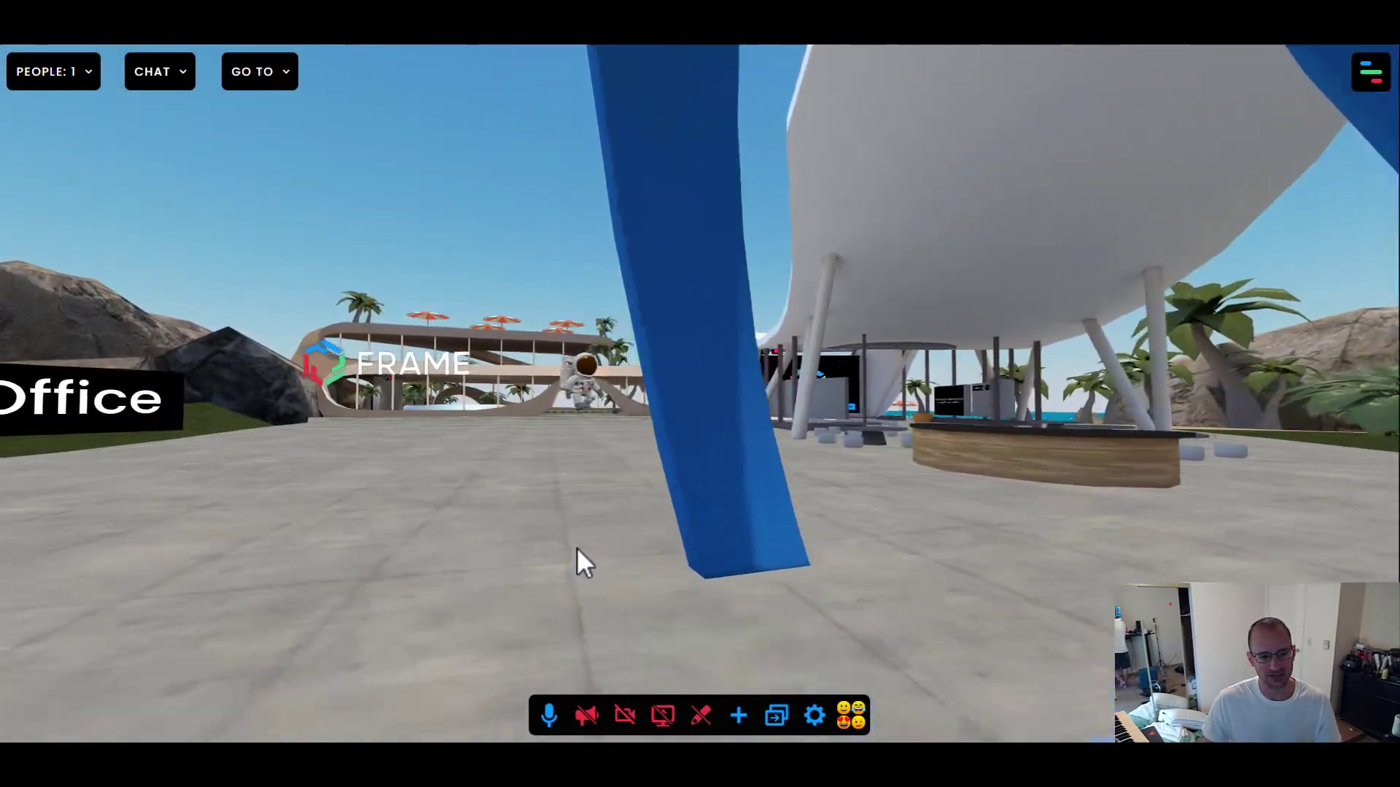
pyautogui.press('a')
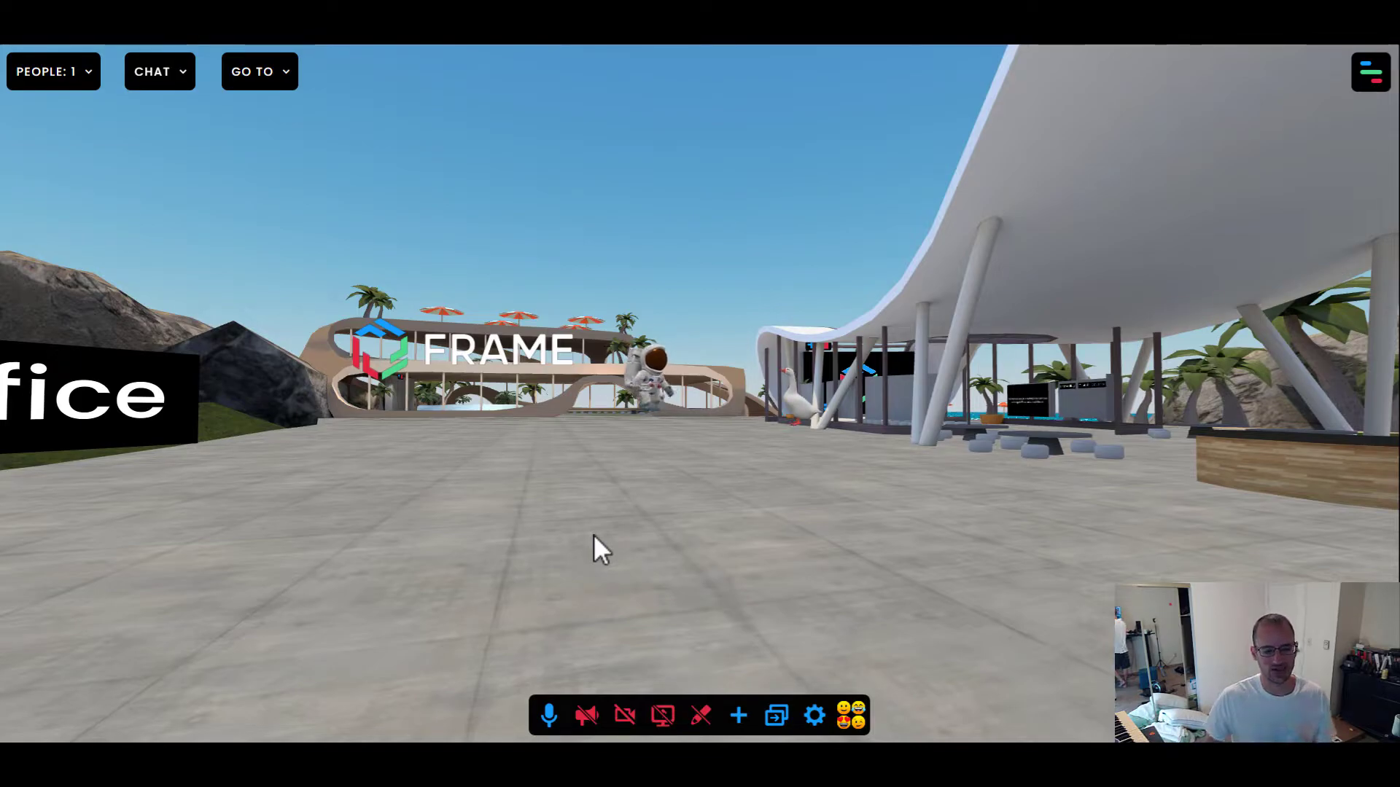
pyautogui.press('Up')
pyautogui.press('Left')
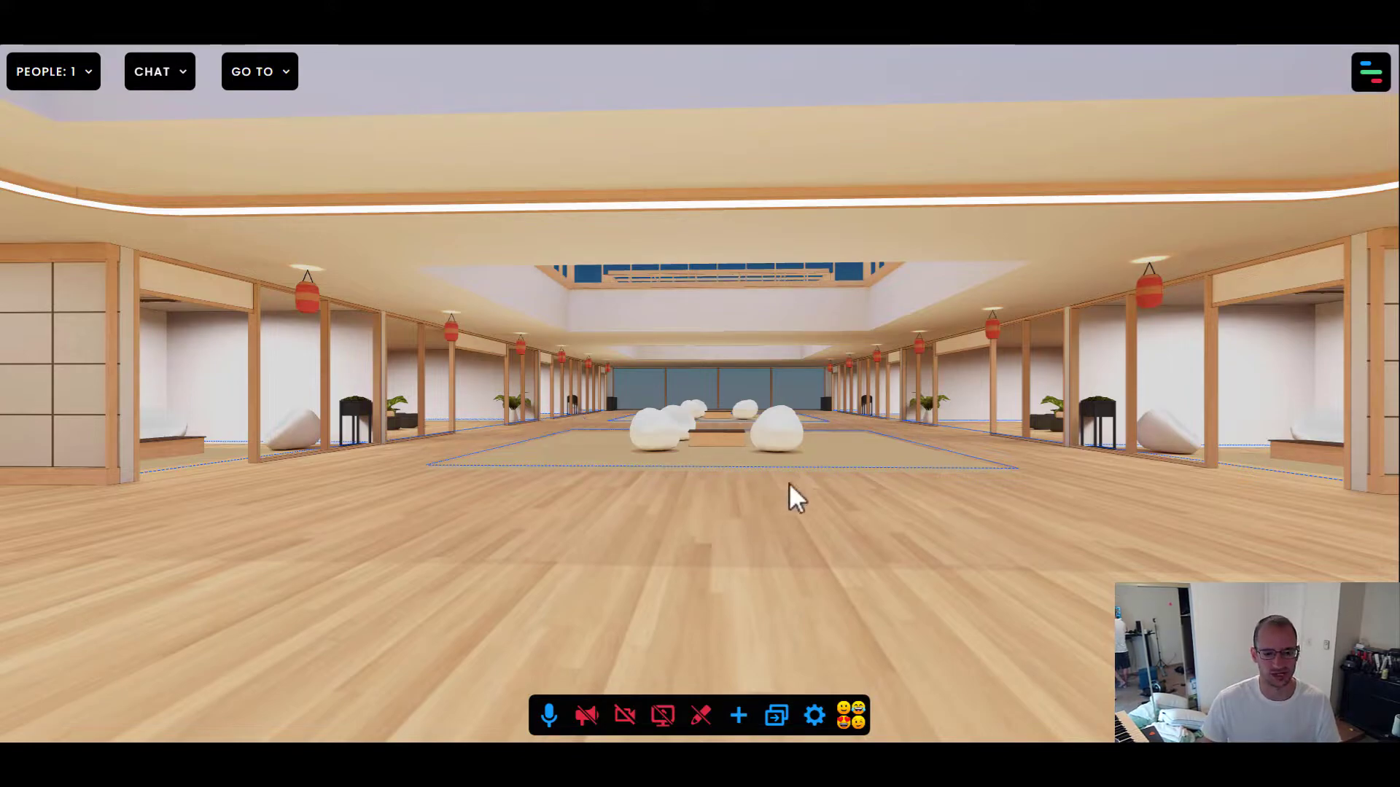
# Step: Look around the office once more, return to the resort Frame and walk out onto the plaza
pyautogui.moveTo(789, 482); pyautogui.dragTo(637, 498)
pyautogui.press('w')
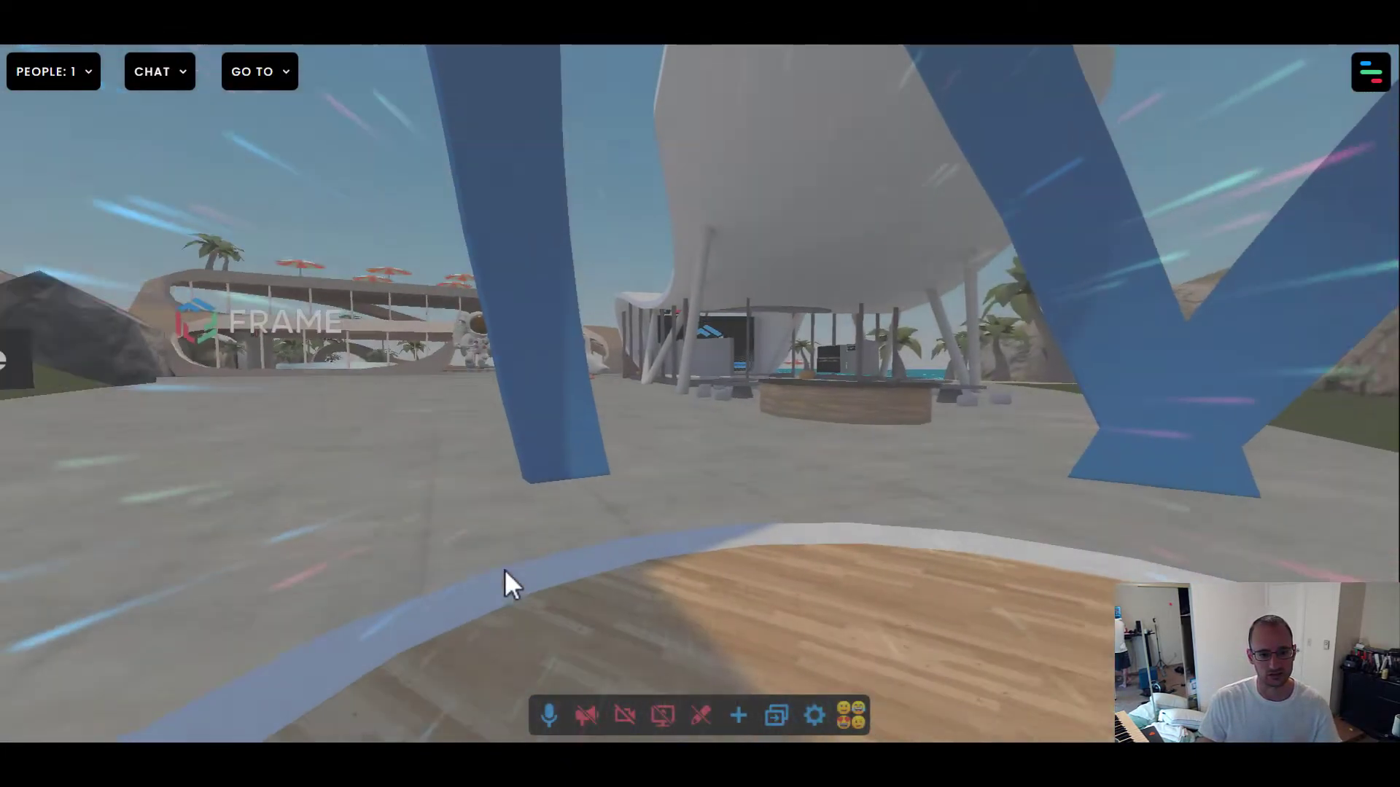
pyautogui.press('w')
pyautogui.press('a')
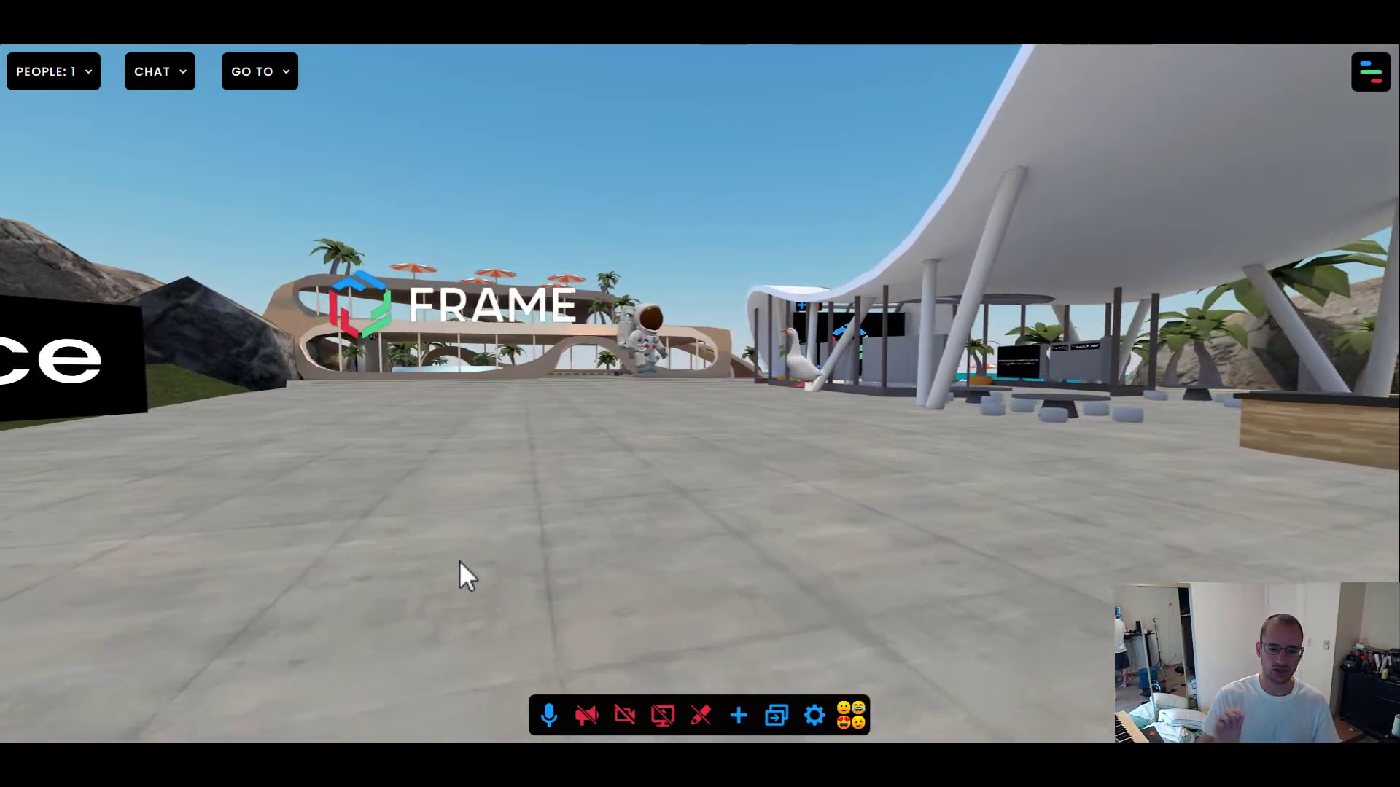
# Step: Walk over to the "Go To The Office" label on the plaza, enter editing mode and select the label
pyautogui.moveTo(693, 620); pyautogui.dragTo(374, 599)
pyautogui.press('s')
pyautogui.press('d')
pyautogui.press('e')
pyautogui.click(464, 372)
pyautogui.moveTo(446, 371); pyautogui.dragTo(301, 379)
pyautogui.press('d')
pyautogui.press('s')
pyautogui.moveTo(519, 344); pyautogui.dragTo(489, 353)
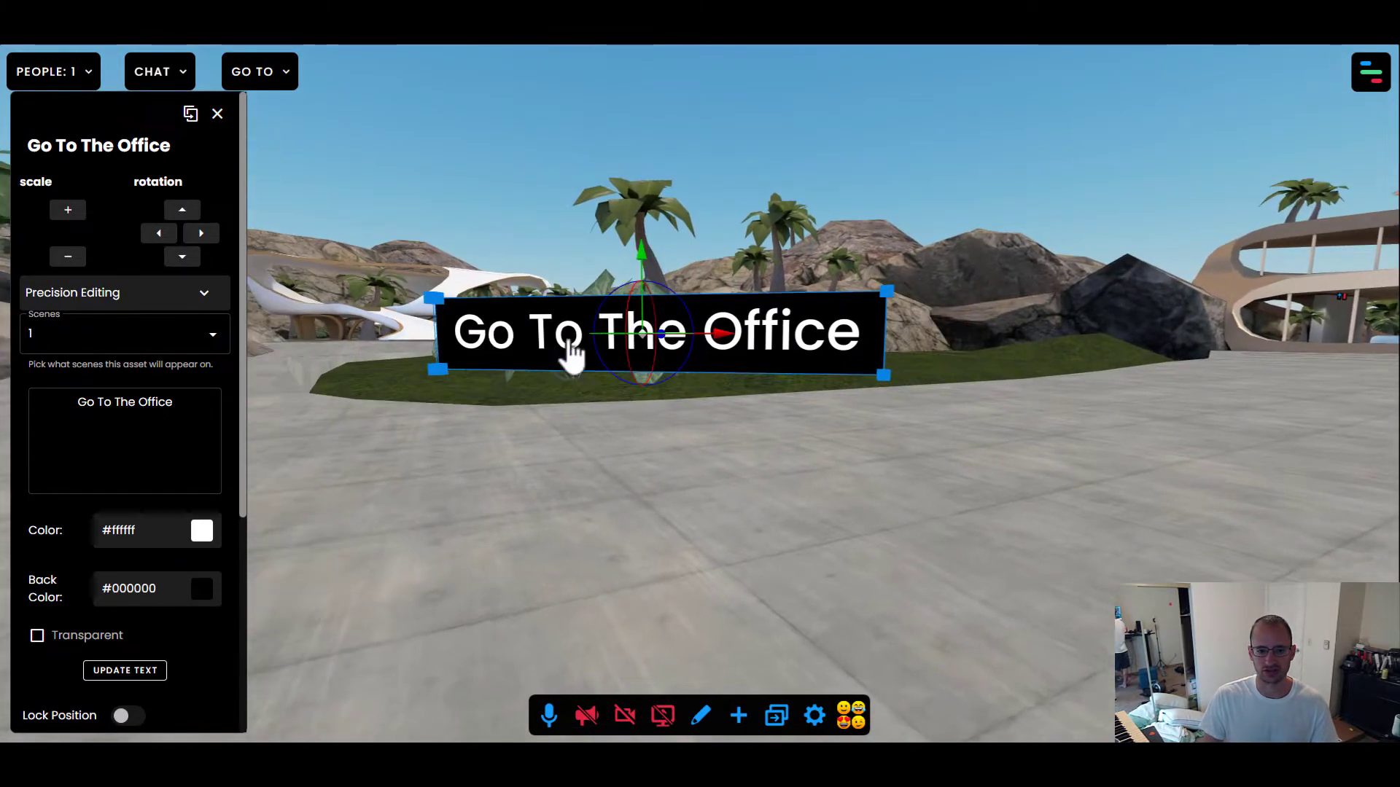
pyautogui.moveTo(612, 350); pyautogui.dragTo(642, 354)
pyautogui.press('Up')
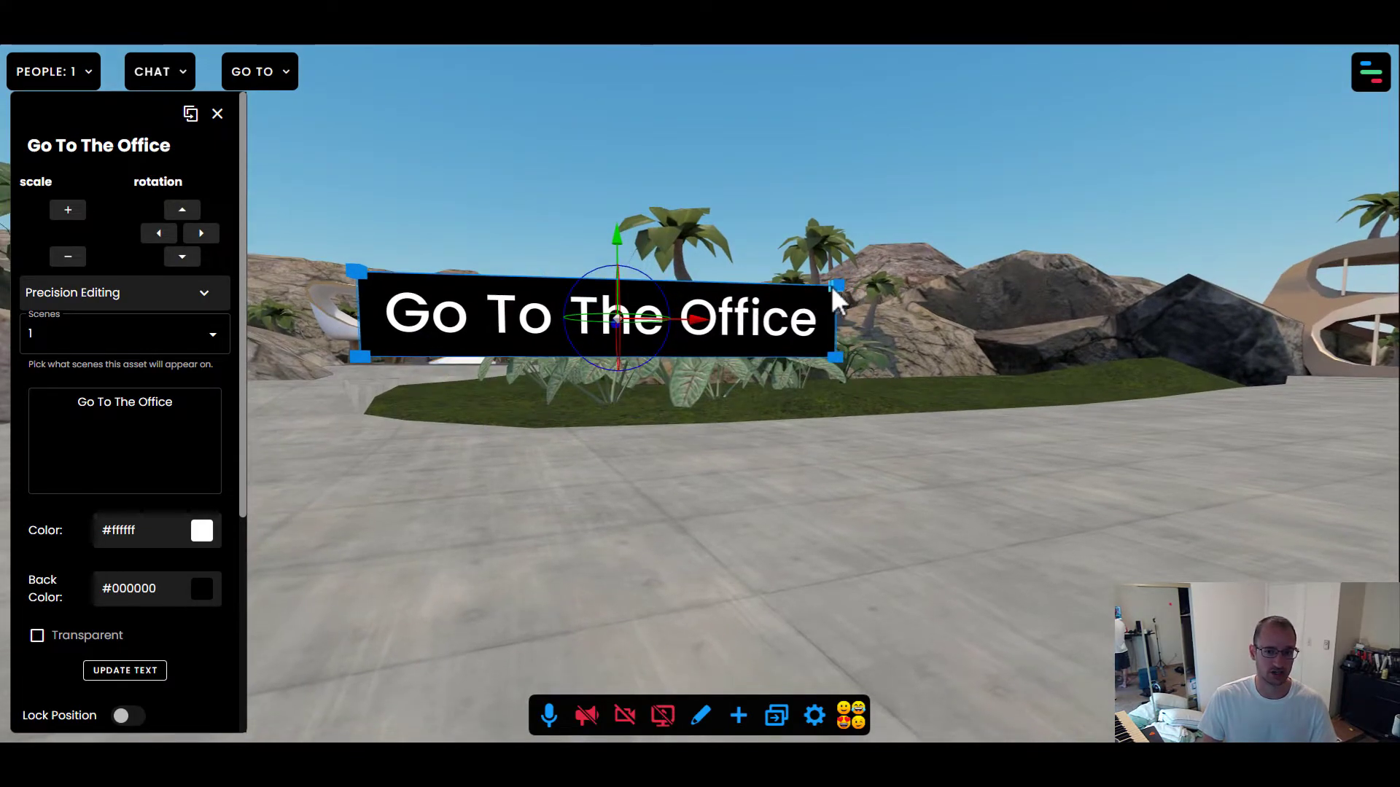
# Step: Turn toward the astronaut model, select it and examine its link and animation settings
pyautogui.moveTo(835, 287); pyautogui.dragTo(689, 309)
pyautogui.moveTo(694, 473); pyautogui.dragTo(977, 519)
pyautogui.press('Up')
pyautogui.moveTo(955, 446); pyautogui.dragTo(1011, 444)
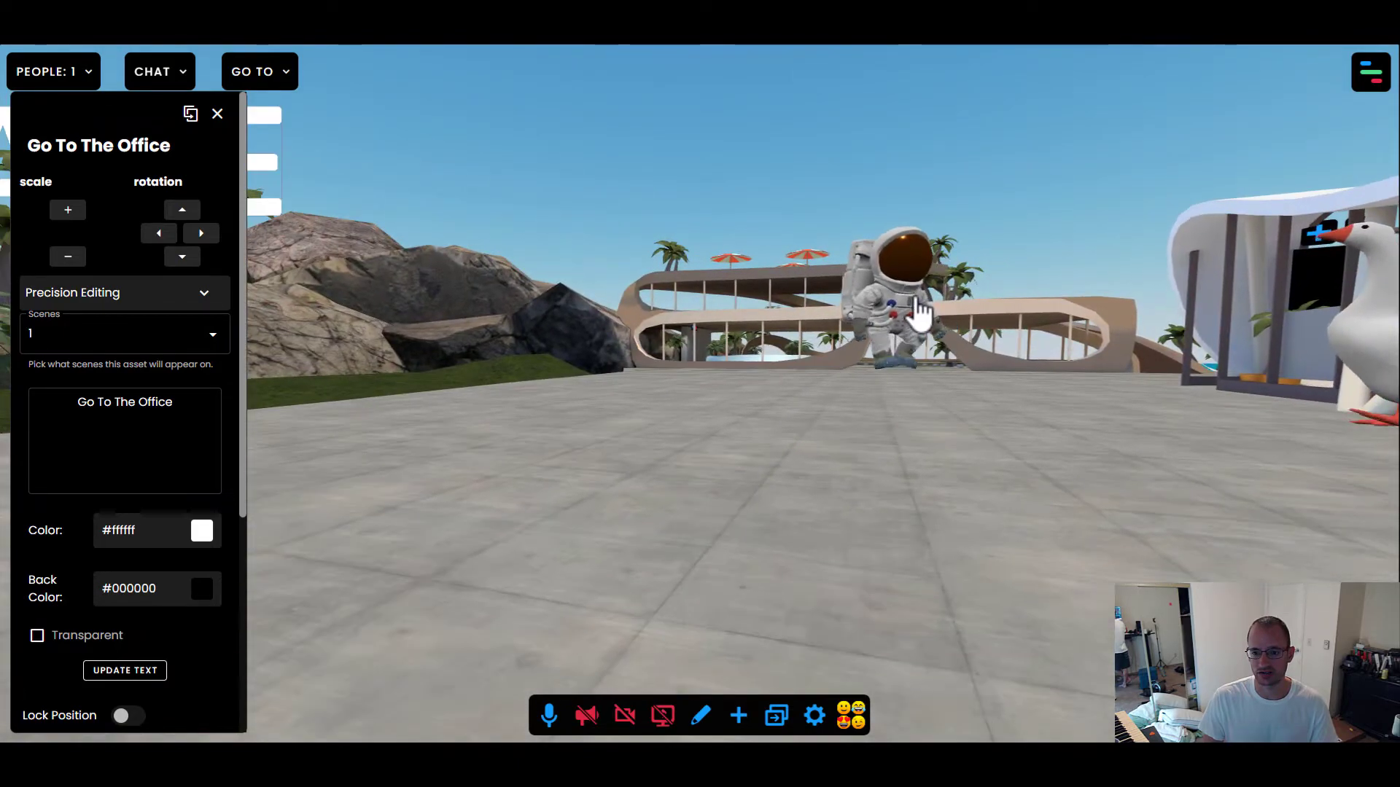
pyautogui.click(921, 312)
pyautogui.scroll(-1, 161, 656)
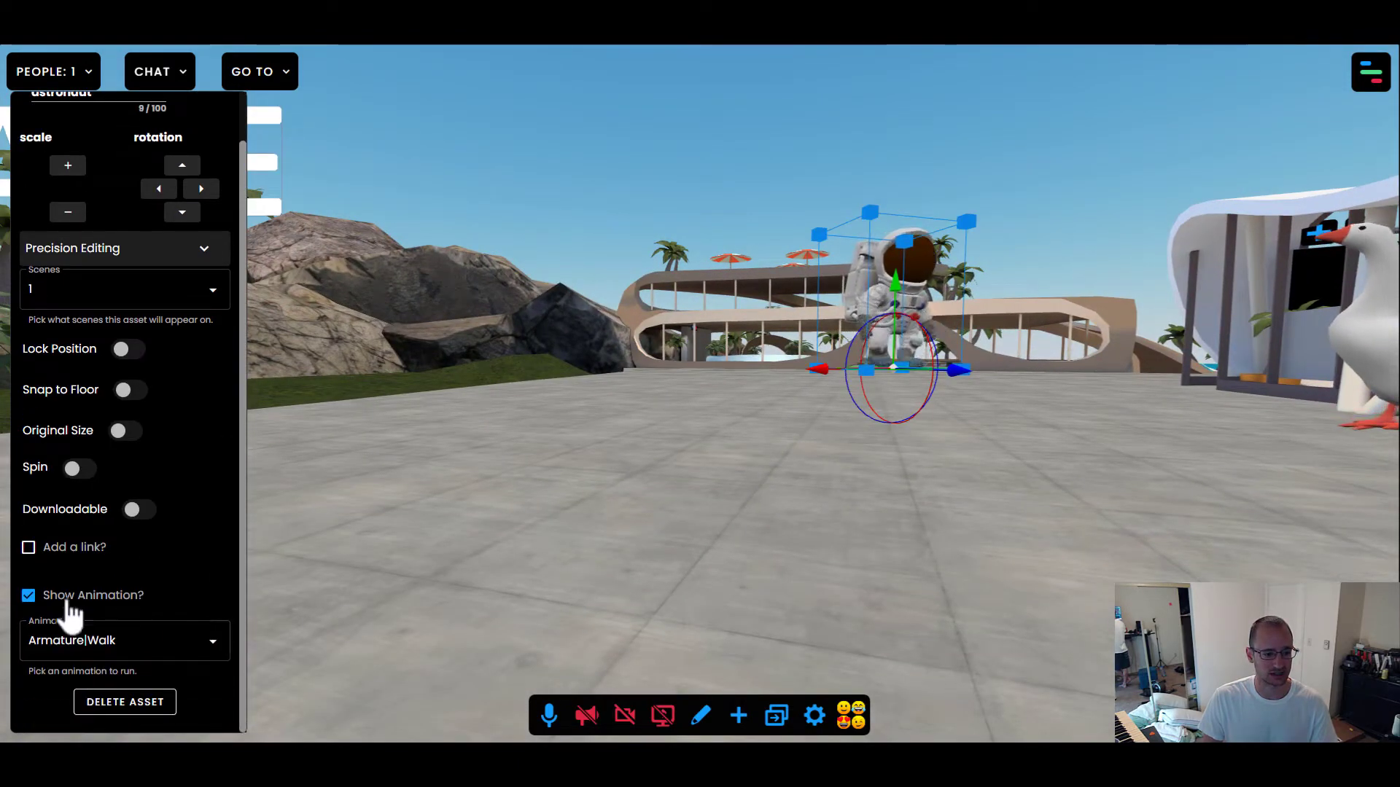
# Step: Leave editing mode, walk back to the office label, test its link and decline the trip
pyautogui.moveTo(949, 549)
pyautogui.mouseDown()
pyautogui.moveTo(733, 584)
pyautogui.moveTo(540, 566)
pyautogui.mouseUp()
pyautogui.press('e')
pyautogui.press('w')
pyautogui.press('w')
pyautogui.moveTo(805, 593); pyautogui.dragTo(465, 490)
pyautogui.click(613, 337)
pyautogui.click(744, 426)
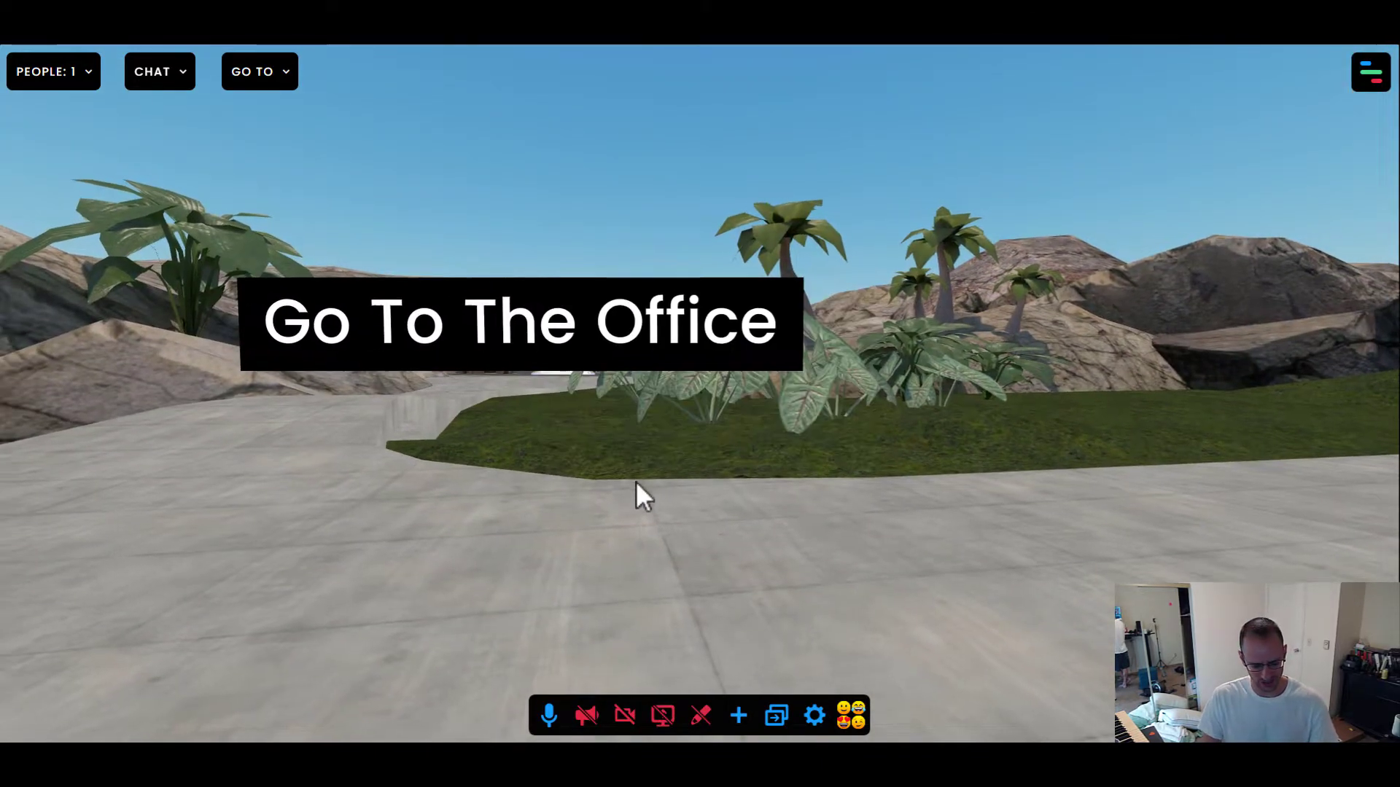
# Step: Select the office label in editing mode, examine its Frame Link settings and leave editing mode
pyautogui.click(516, 338)
pyautogui.scroll(-5, 196, 611)
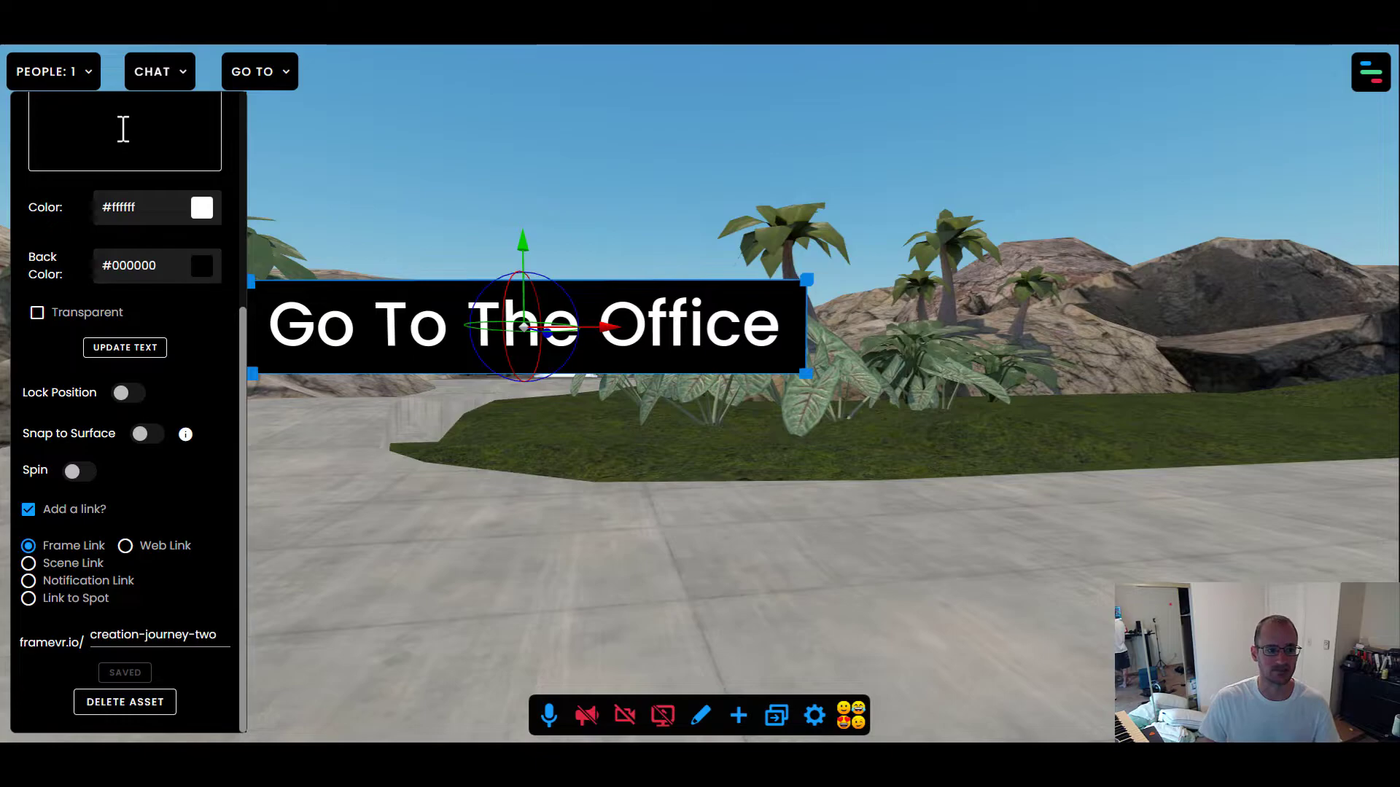
pyautogui.moveTo(406, 625); pyautogui.dragTo(725, 584)
pyautogui.press('e')
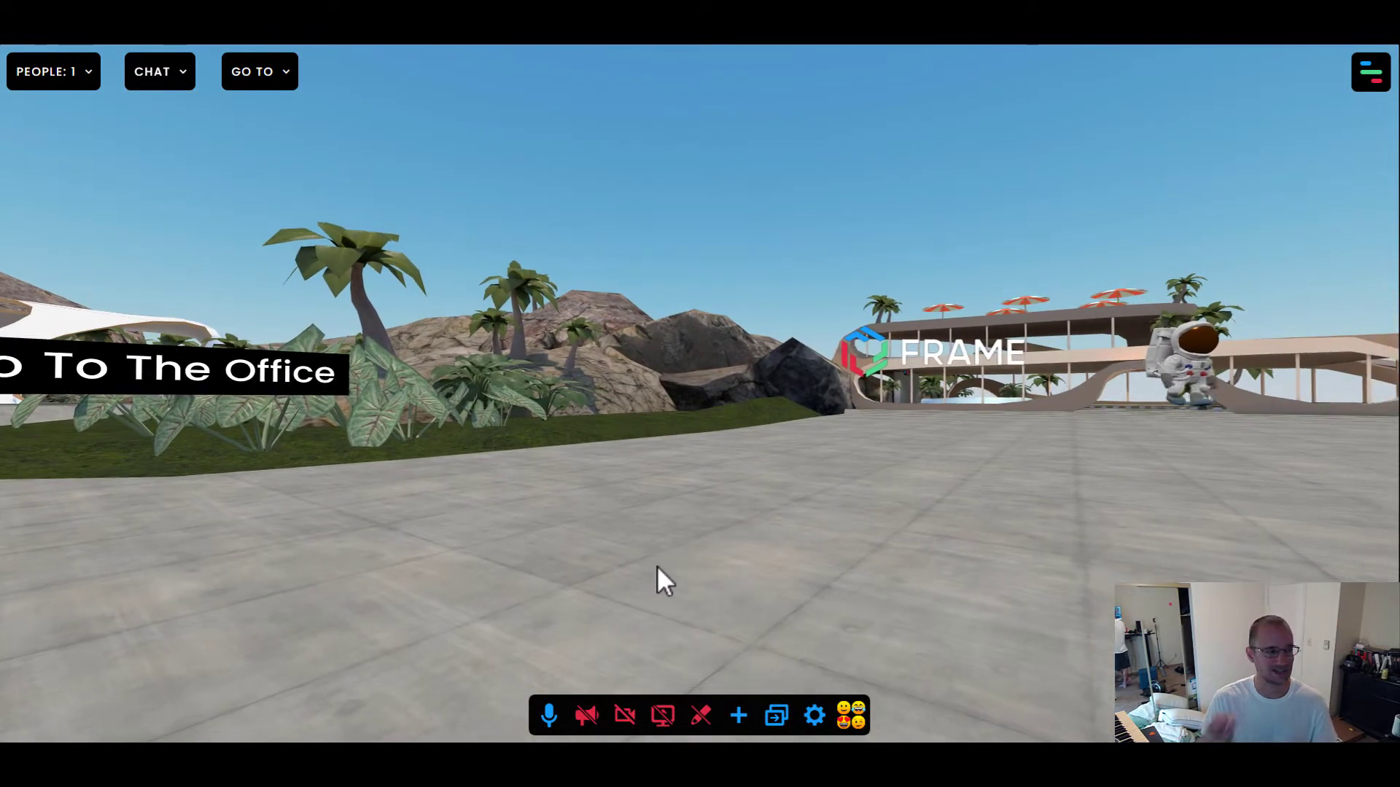
# Step: Step closer to the "Go To The Office" label, trigger its link again and stay in the resort
pyautogui.press('a')
pyautogui.press('w')
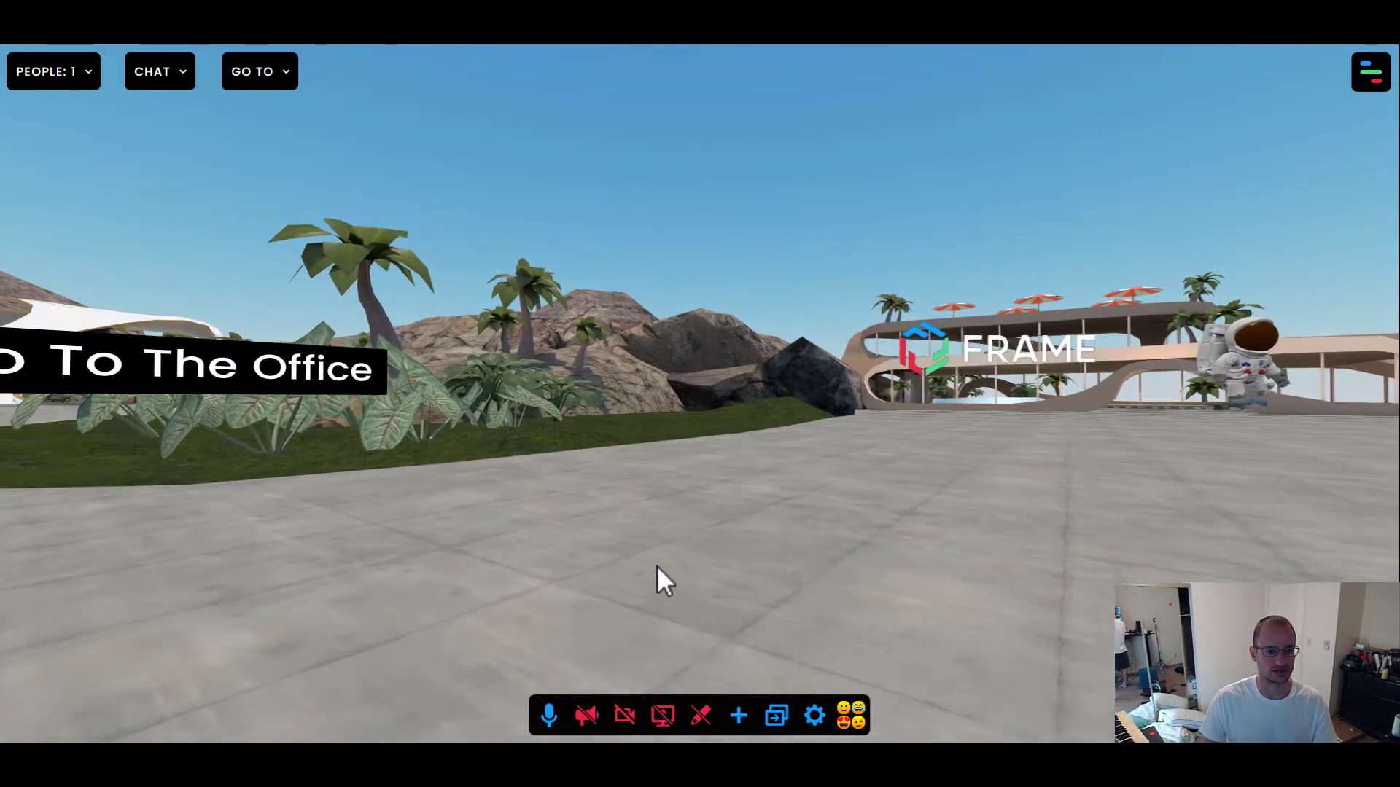
pyautogui.moveTo(658, 566); pyautogui.dragTo(438, 558)
pyautogui.click(405, 397)
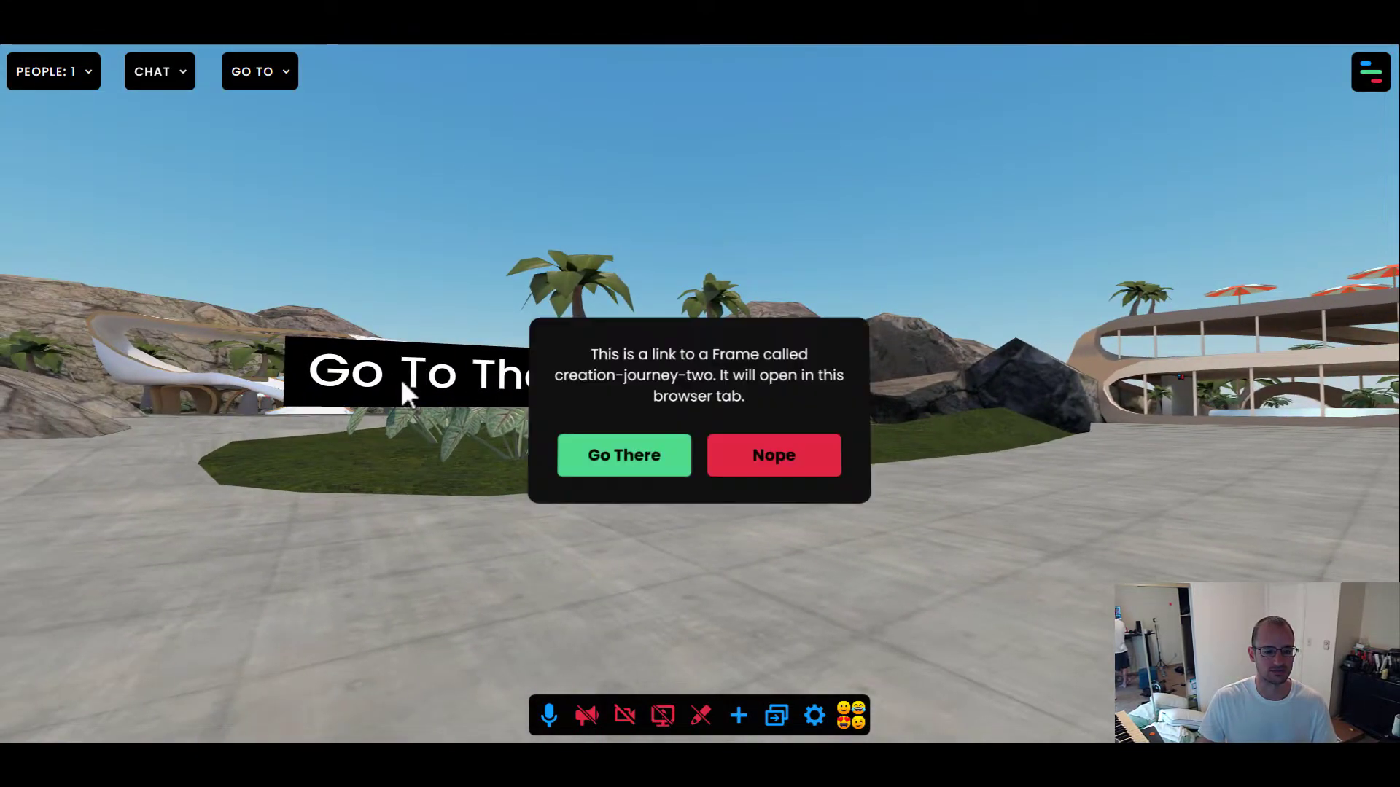
pyautogui.click(756, 459)
pyautogui.moveTo(522, 597); pyautogui.dragTo(747, 506)
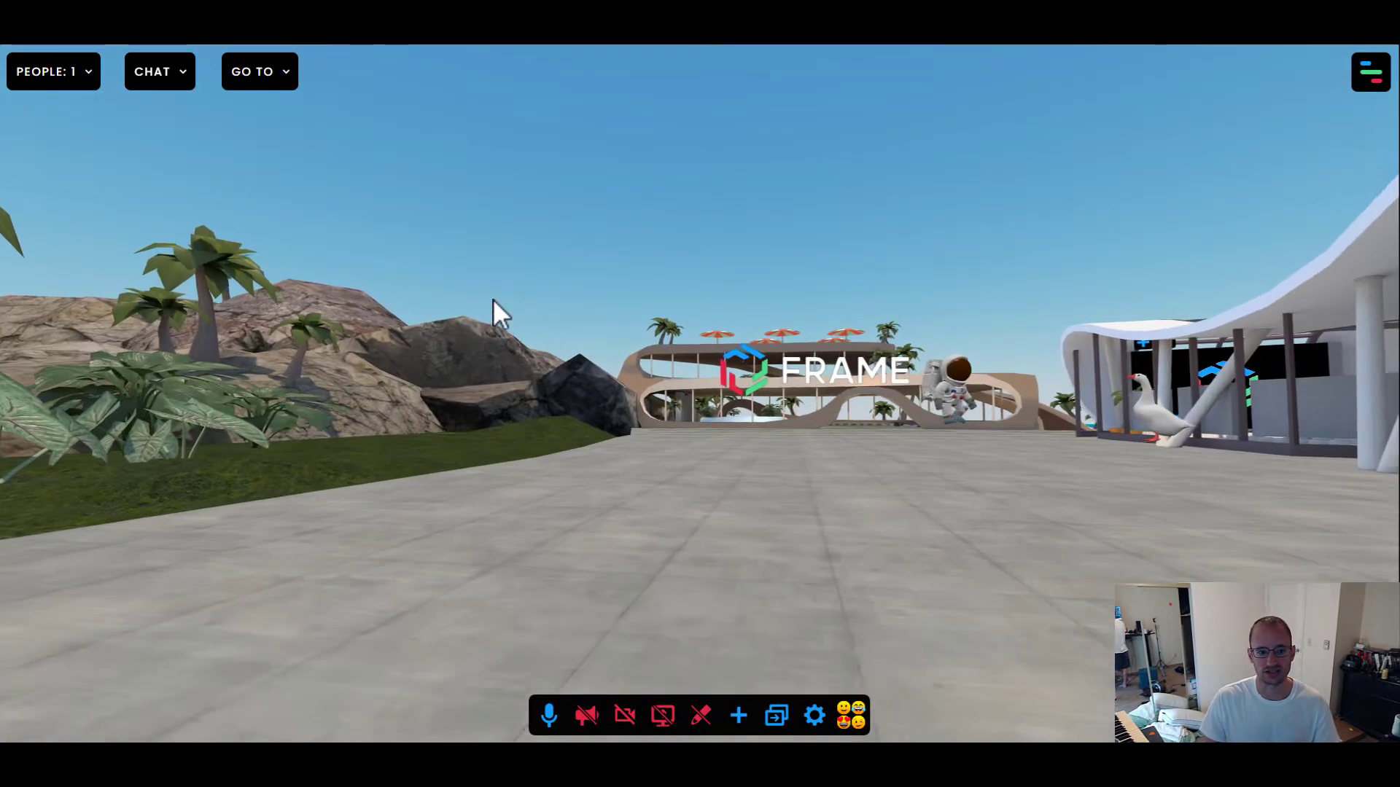
# Step: Add a new destination named "The Office" to the resort's Go To menu
pyautogui.click(248, 79)
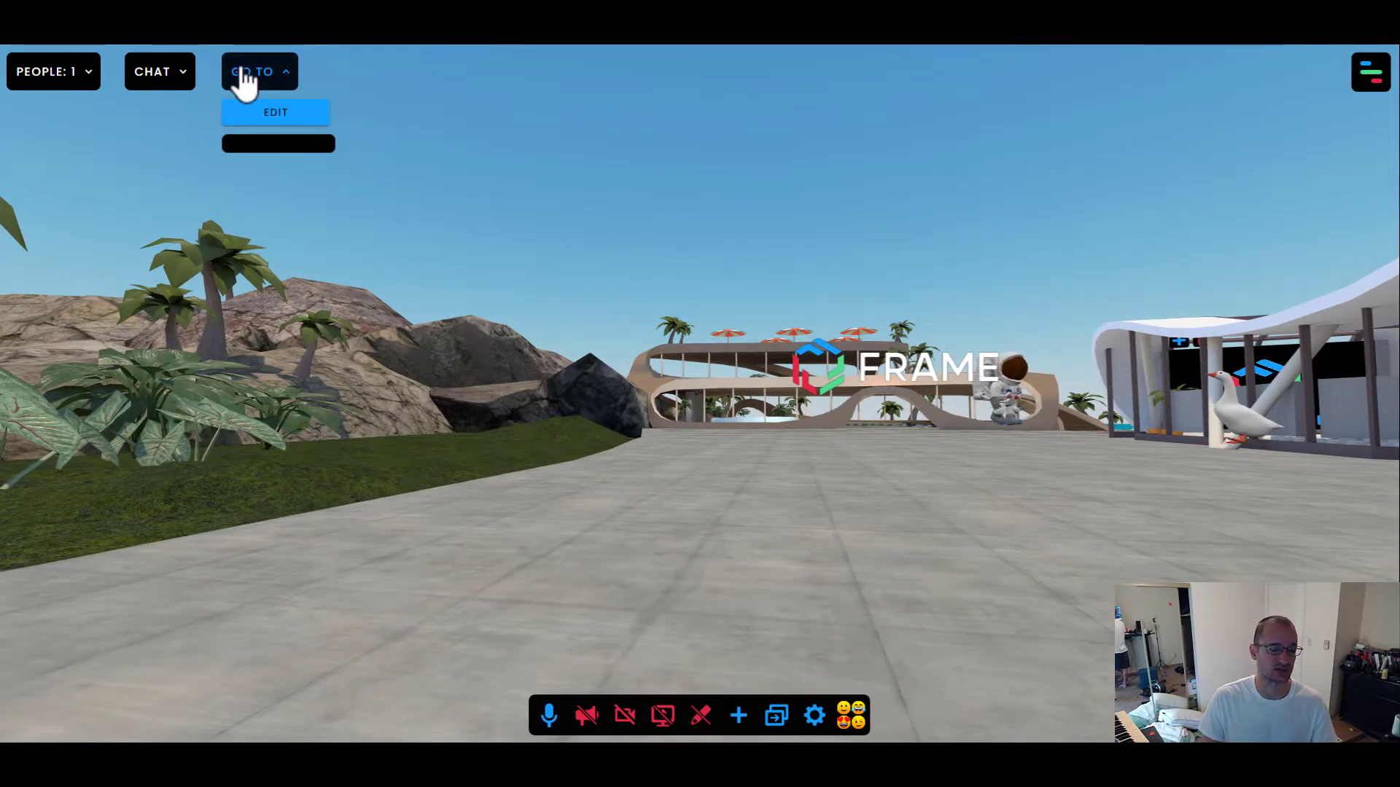
pyautogui.click(281, 117)
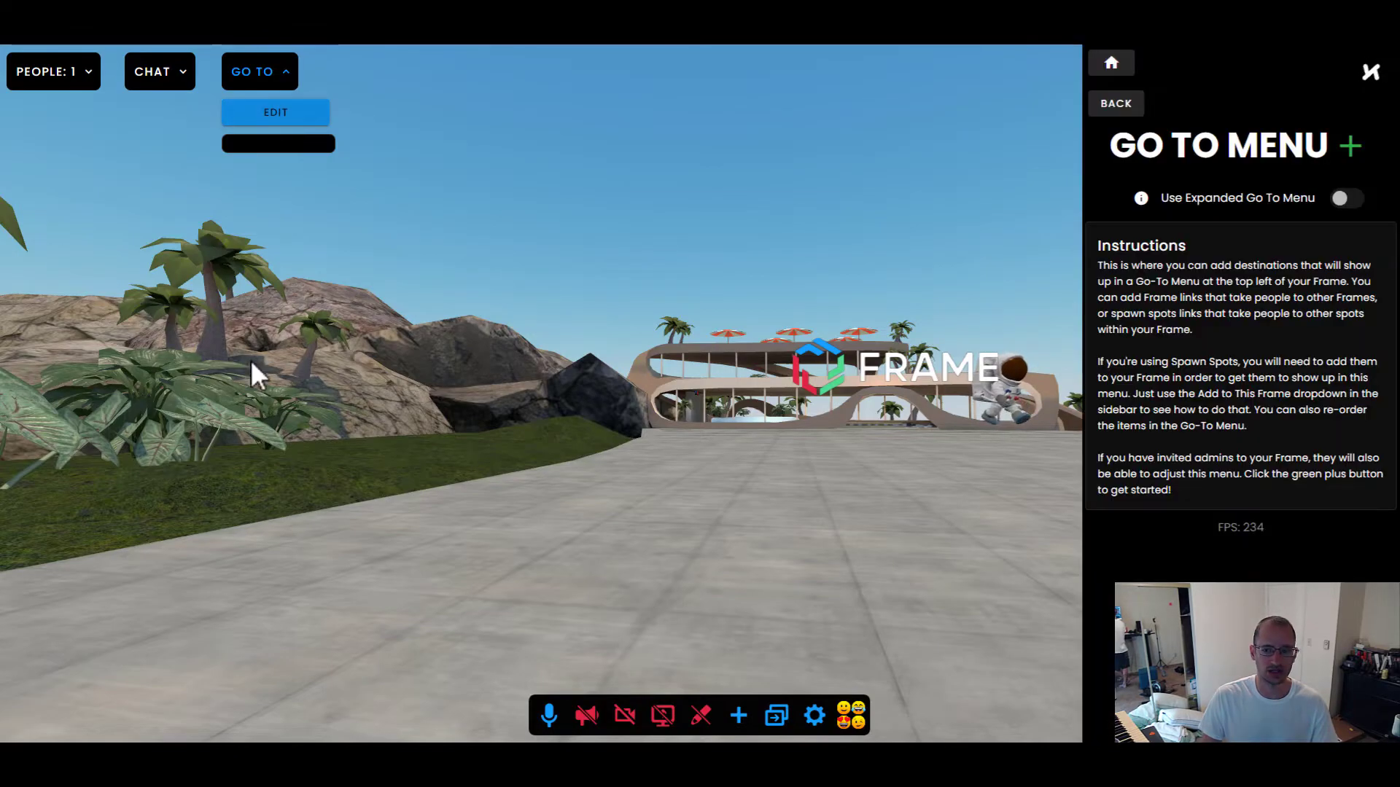
pyautogui.click(1348, 150)
pyautogui.click(1163, 257)
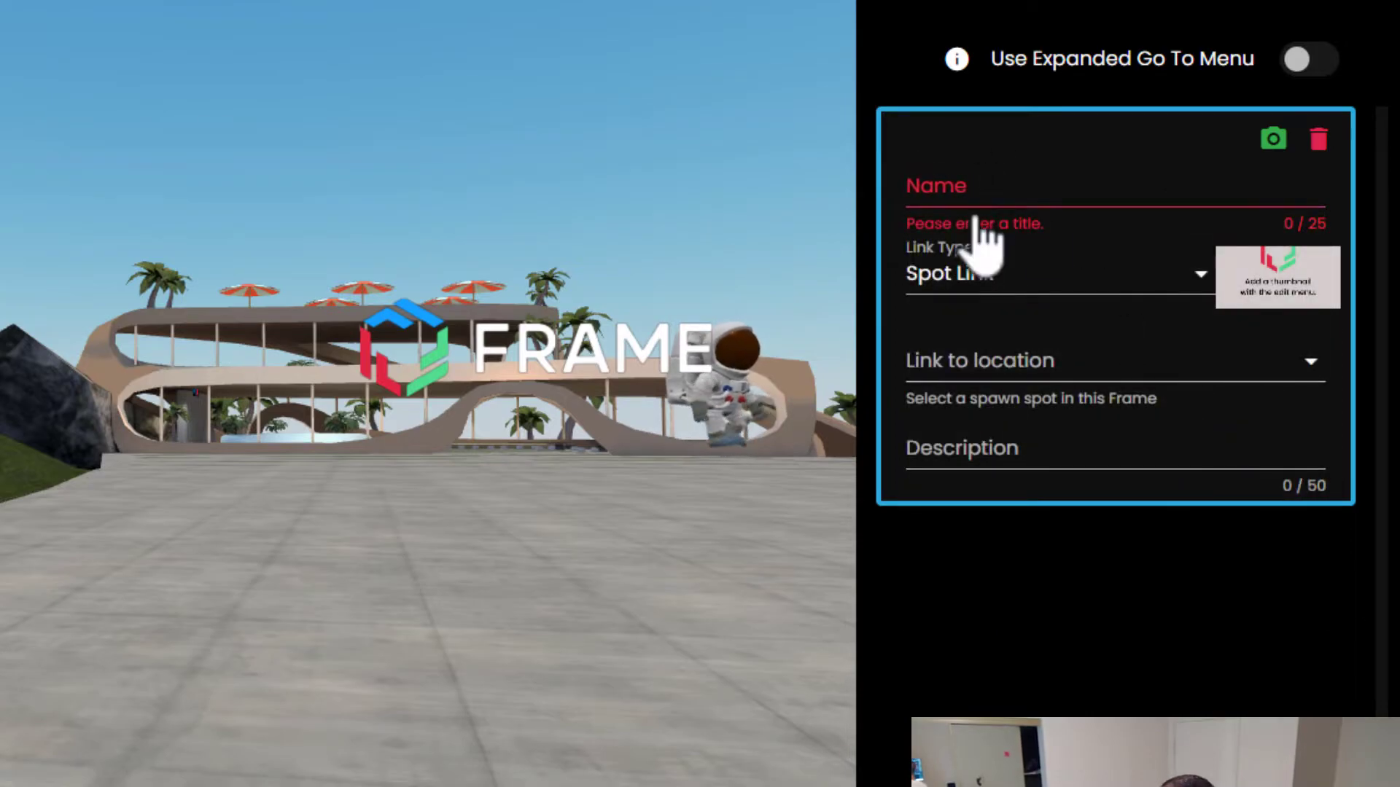
pyautogui.click(969, 184)
pyautogui.write('The Office')
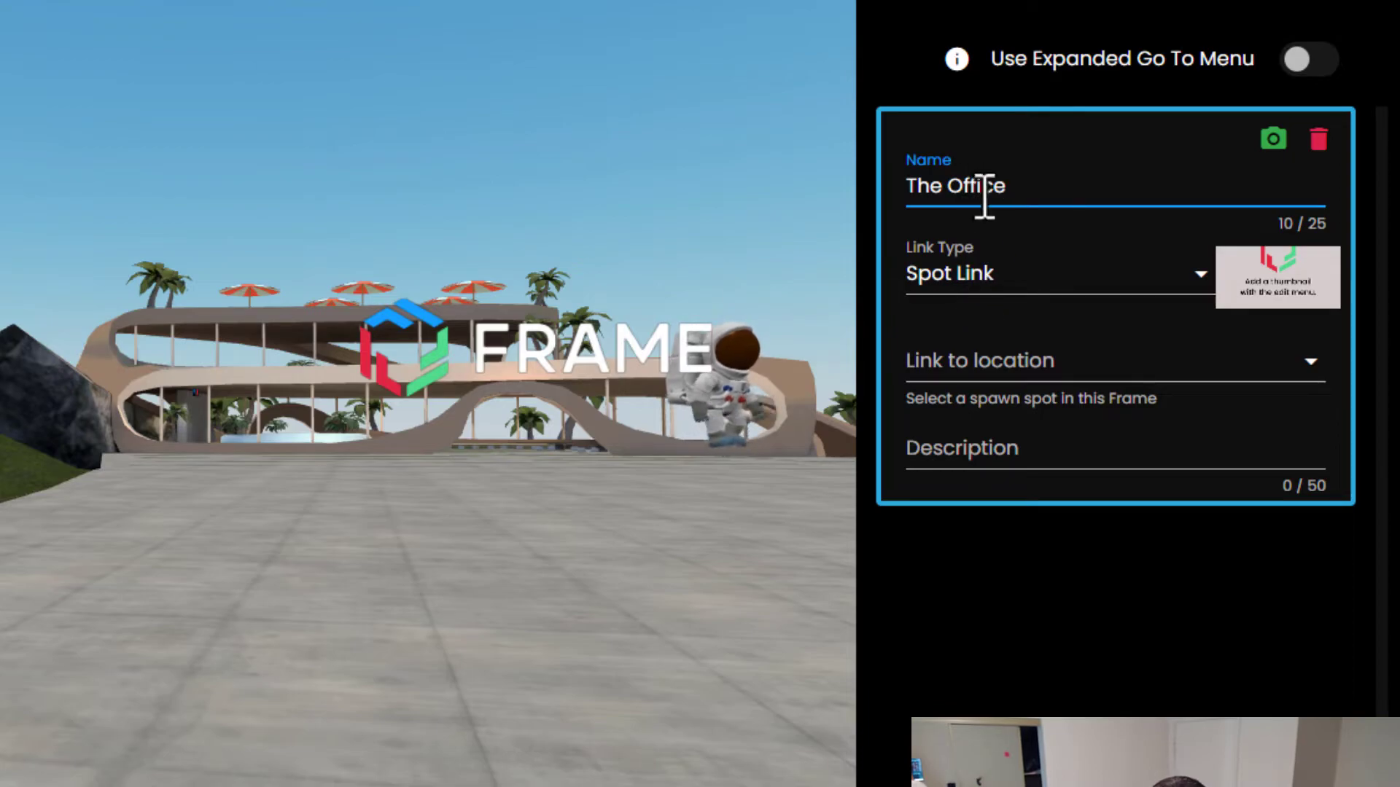
# Step: Make the office destination a Frame Link to creation-journey-two with the description "Wonderful, epic metaverse office"
pyautogui.click(1014, 283)
pyautogui.click(1028, 360)
pyautogui.write('cle')
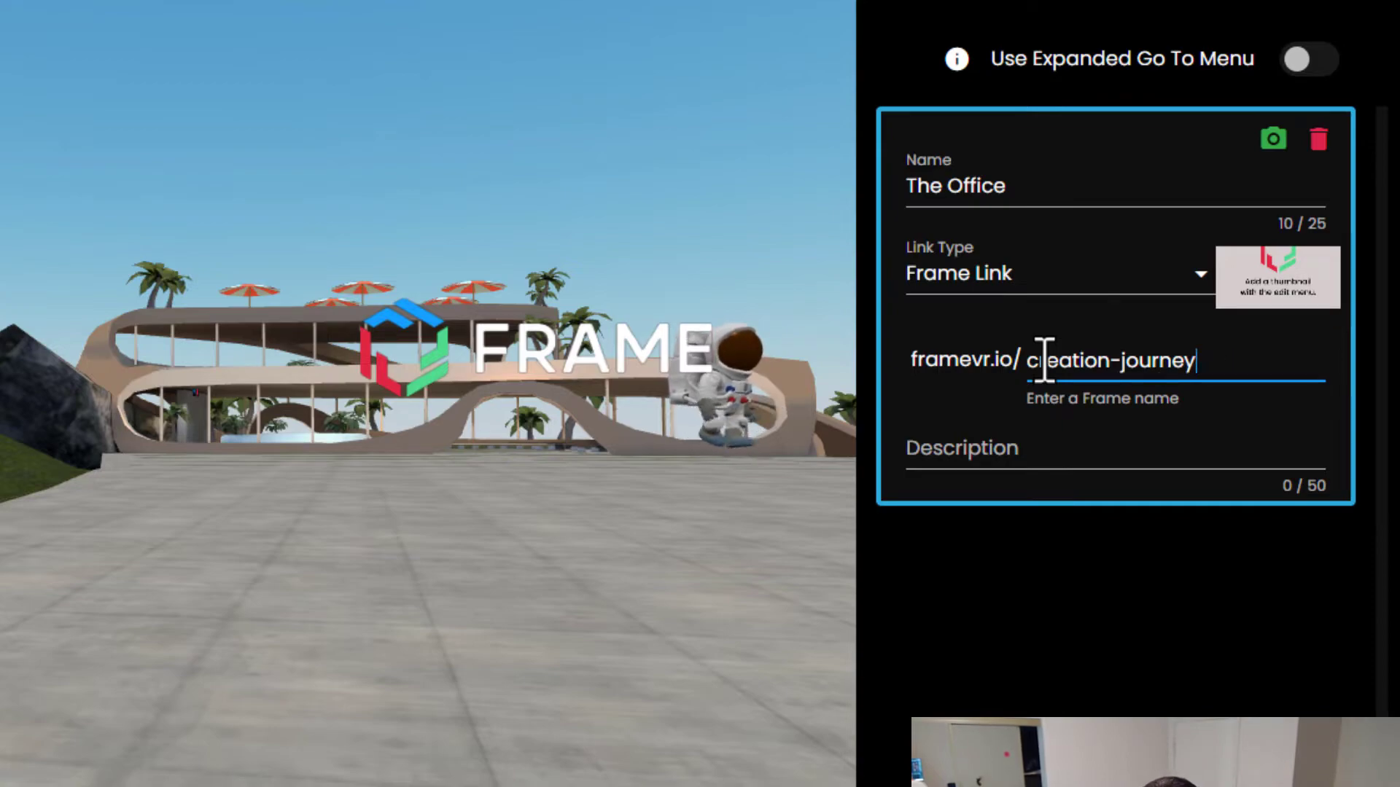
pyautogui.click(1009, 437)
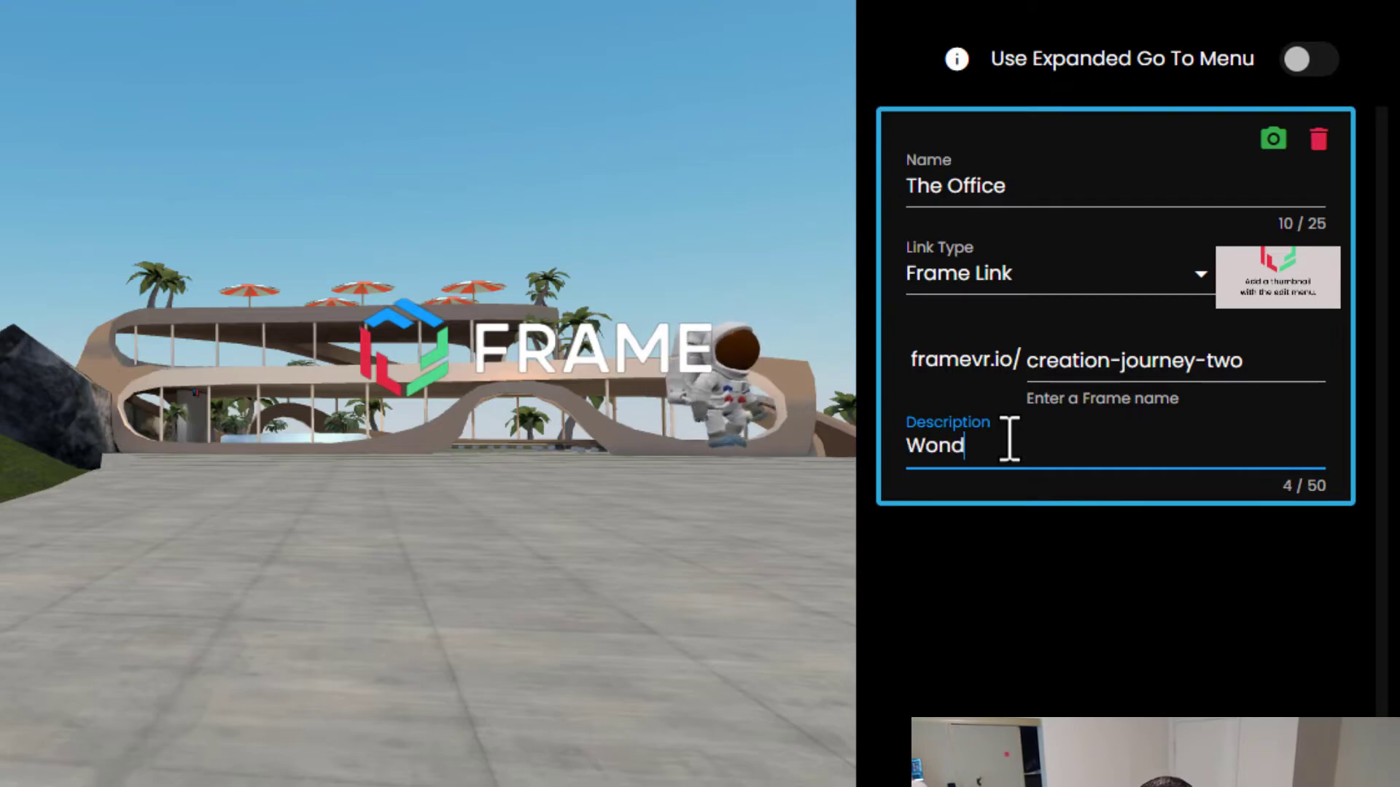
pyautogui.write('Wonderful  epic metaverse of')
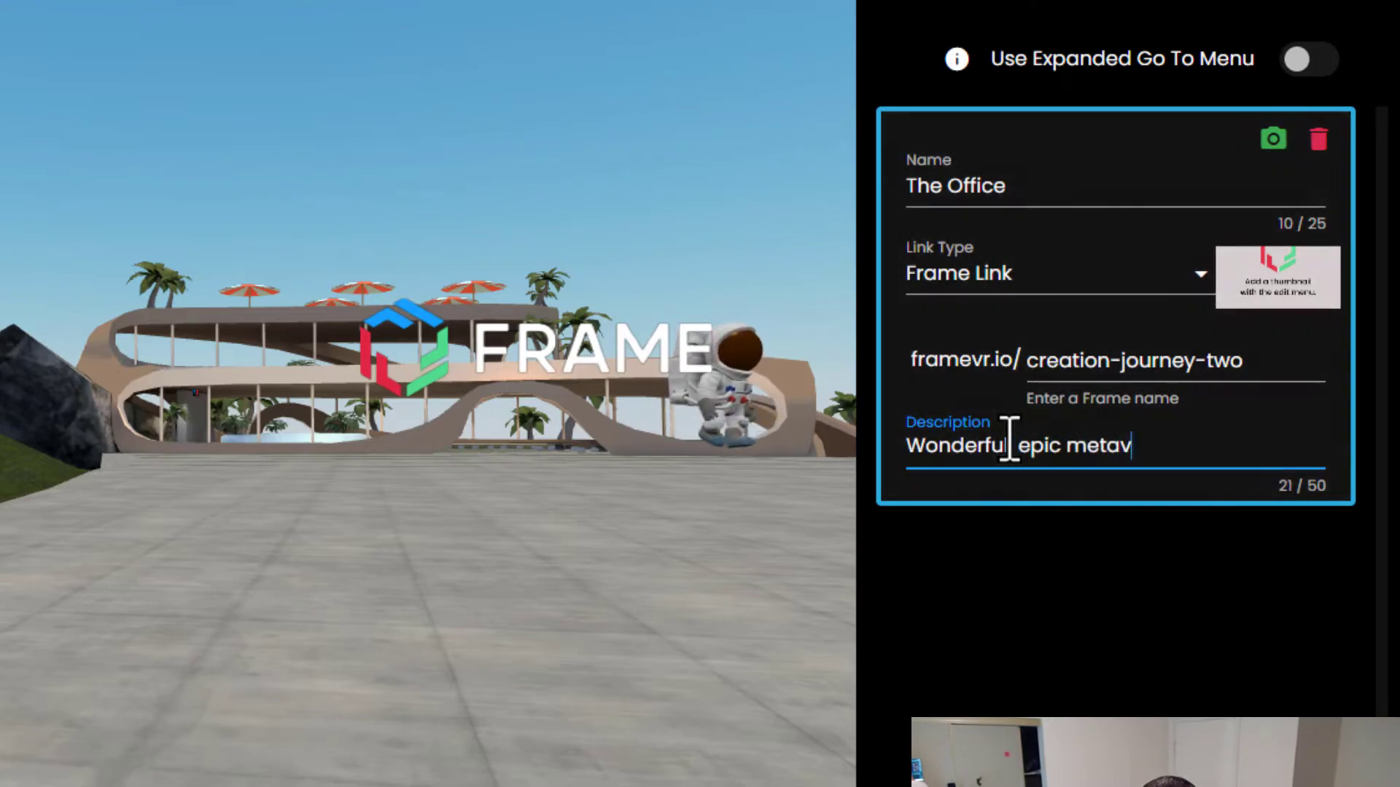
pyautogui.write('fice')
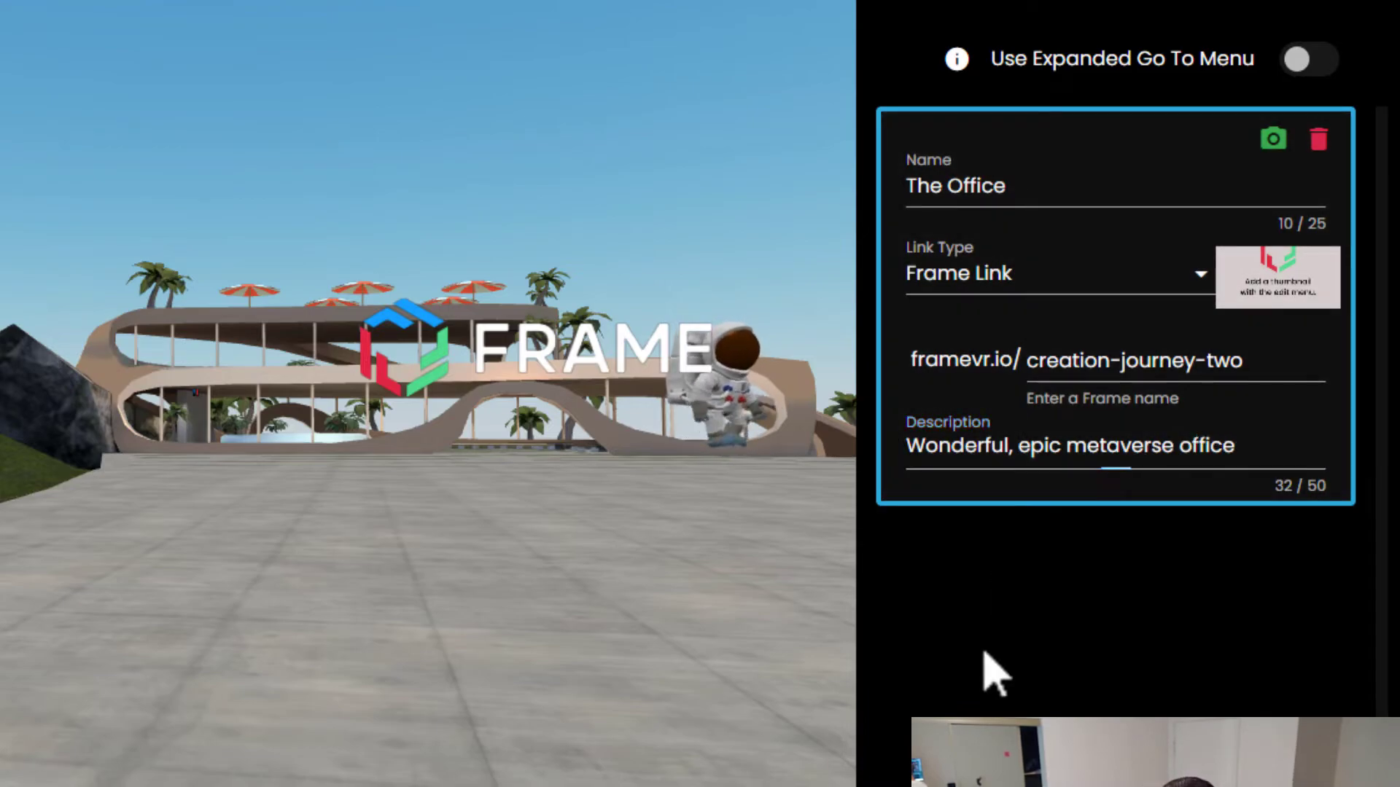
# Step: Add a second Go To destination named "Chill Garden"
pyautogui.click(1322, 18)
pyautogui.click(993, 576)
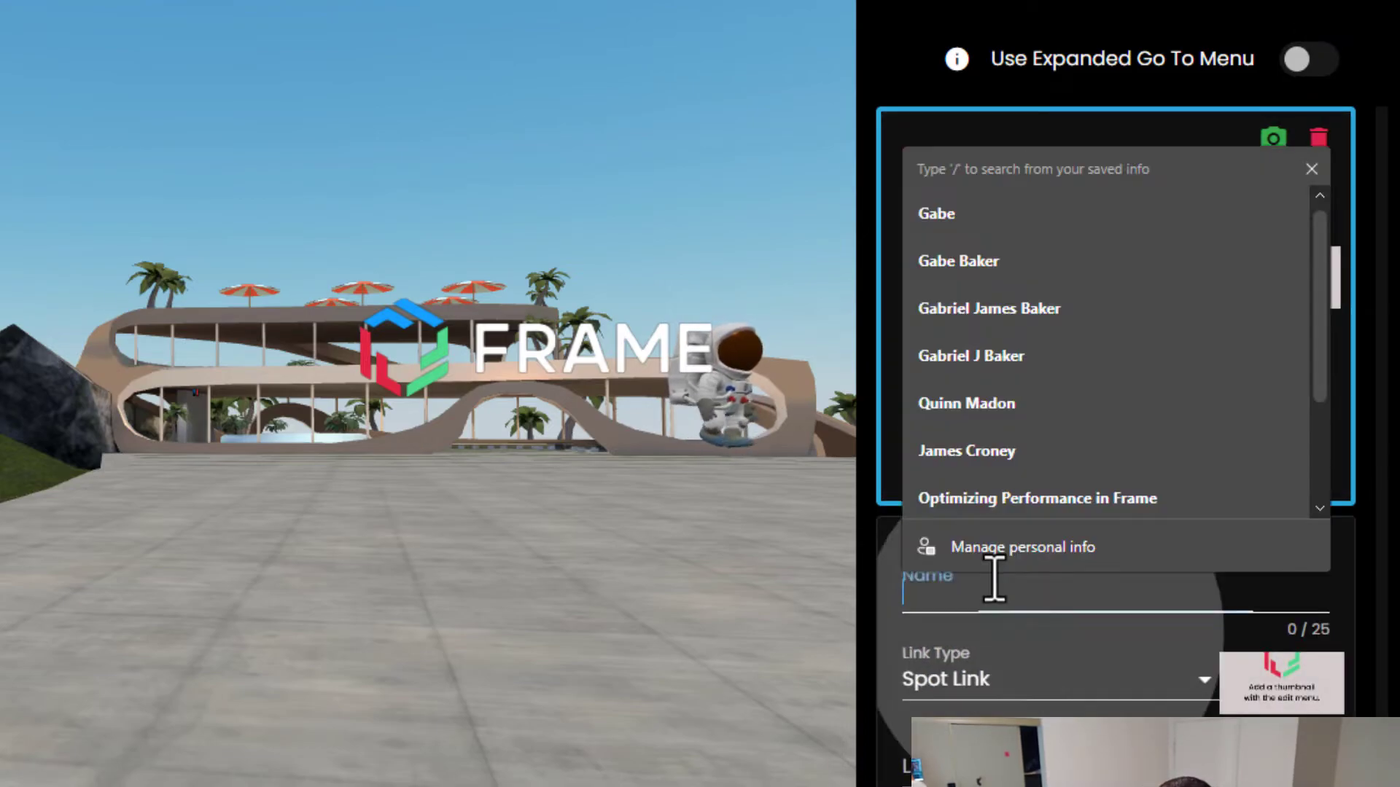
pyautogui.write('Chill Garden')
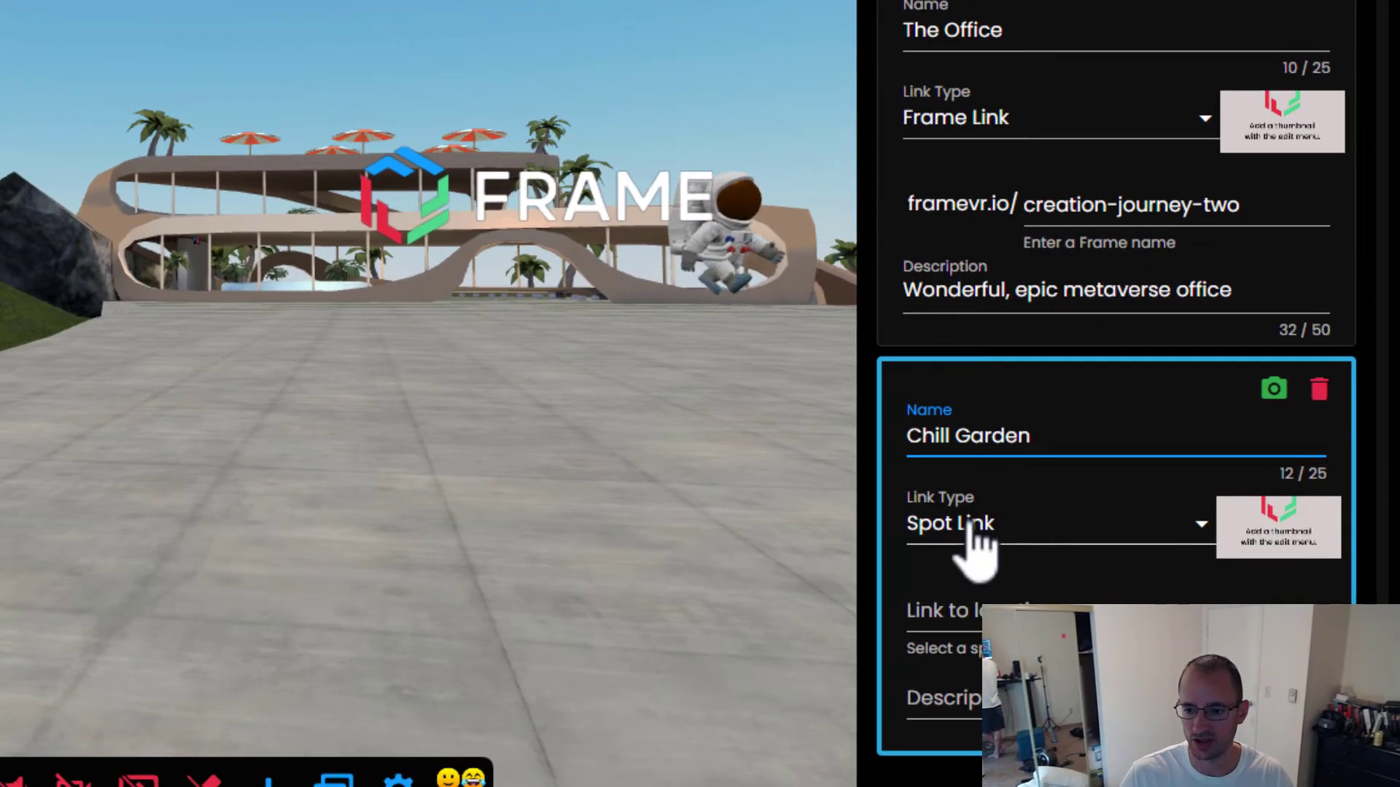
# Step: Make the Chill Garden destination a Frame Link to the garden's creation-journey Frame and add a short chill-out description
pyautogui.click(970, 521)
pyautogui.click(1021, 600)
pyautogui.click(1066, 598)
pyautogui.write('creation-journey-')
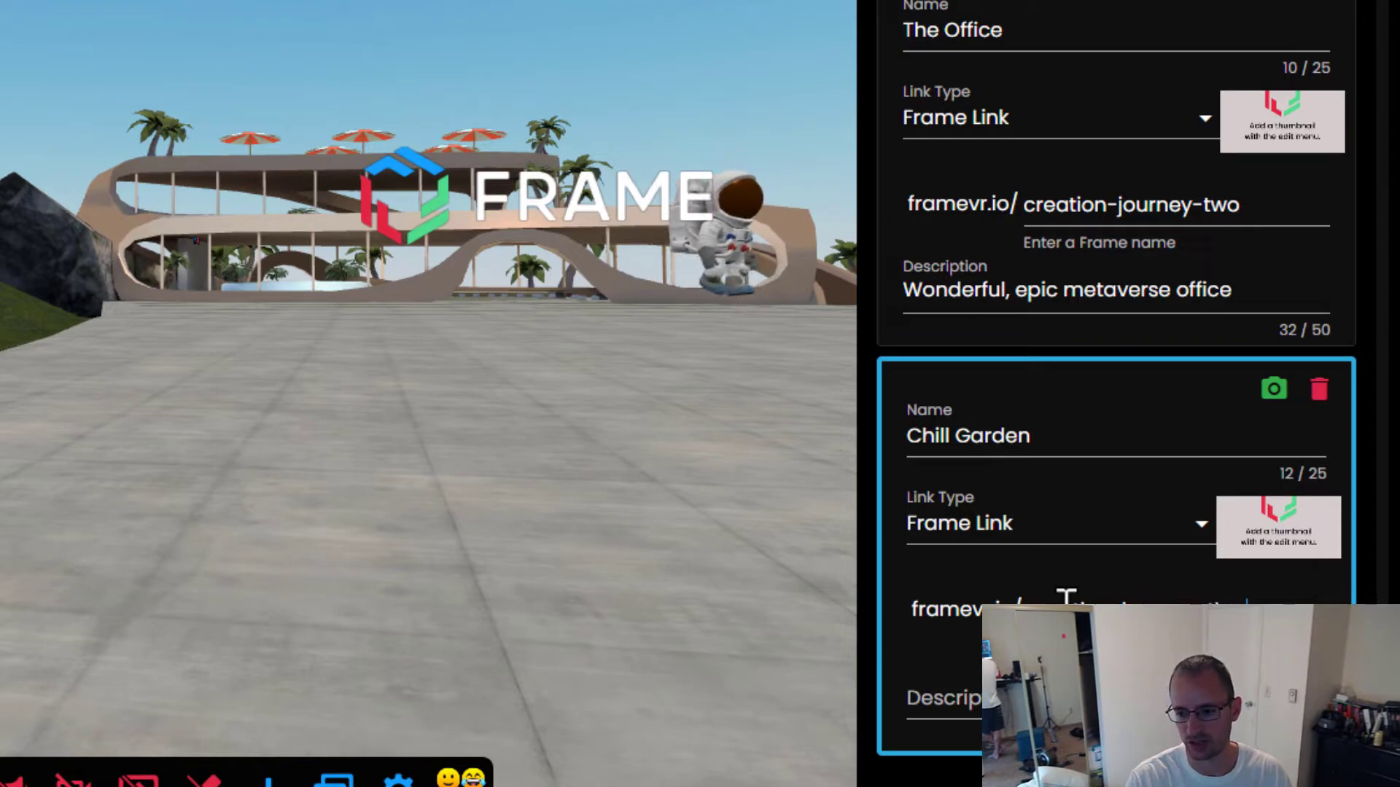
pyautogui.click(1064, 698)
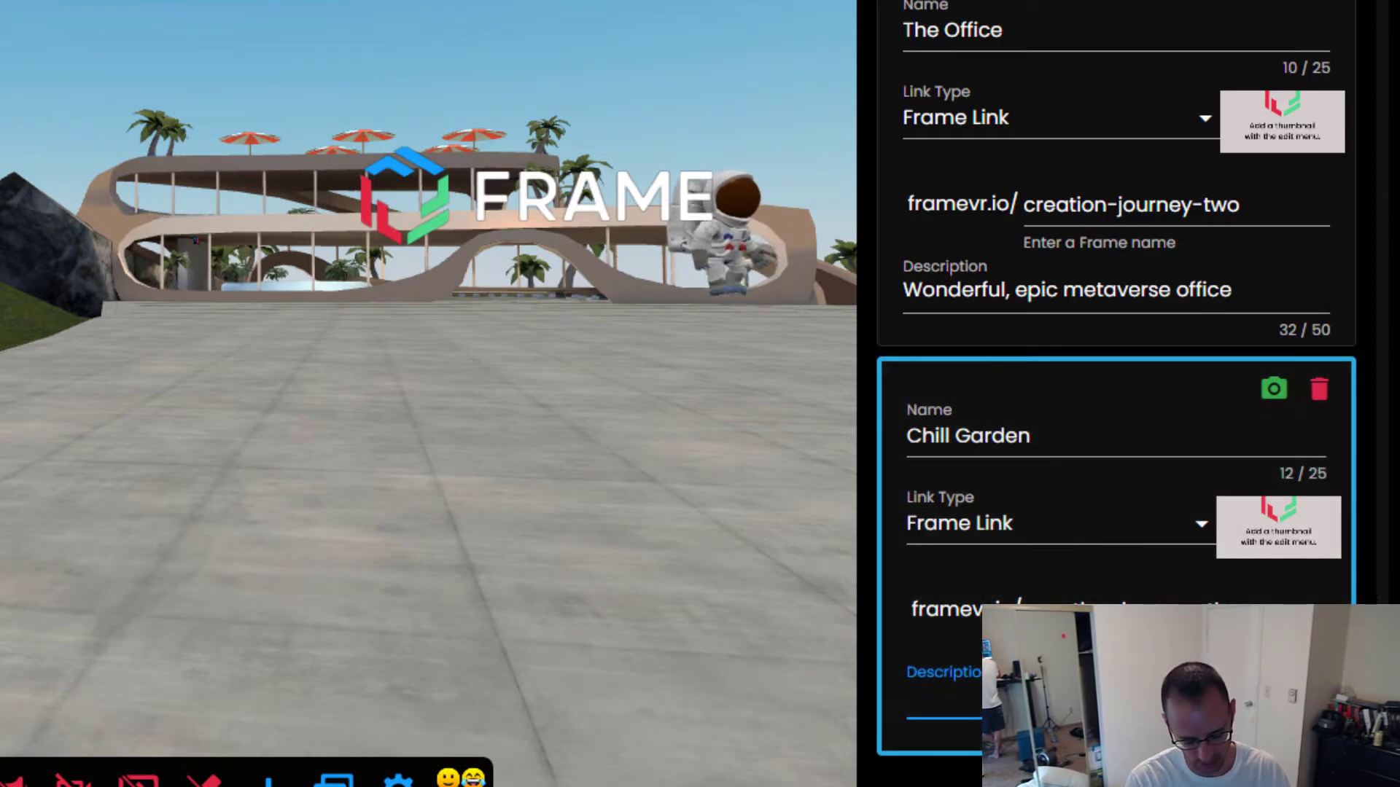
pyautogui.write('Chill ou')
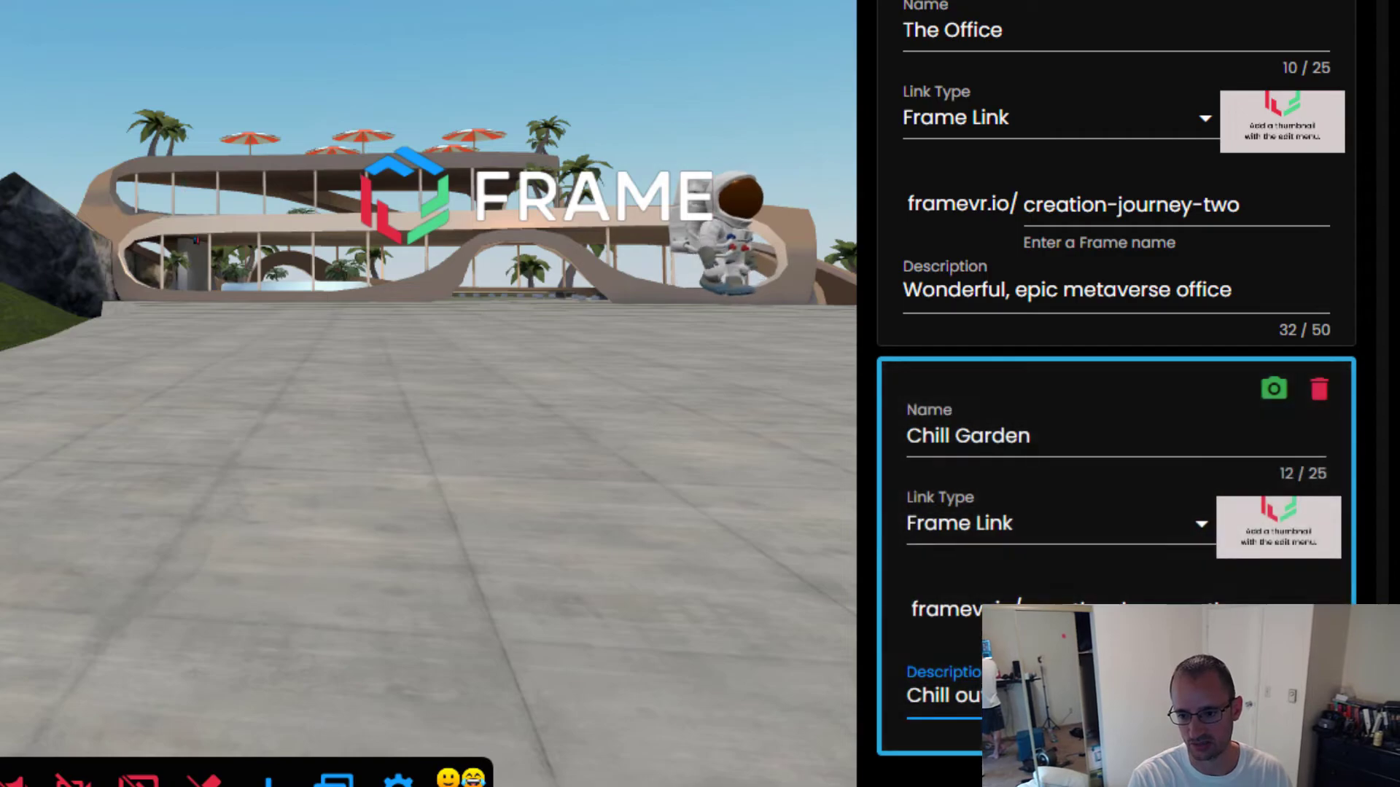
# Step: Look over the resort's new Go To destinations and travel to the Chill Garden
pyautogui.moveTo(366, 582); pyautogui.dragTo(376, 563)
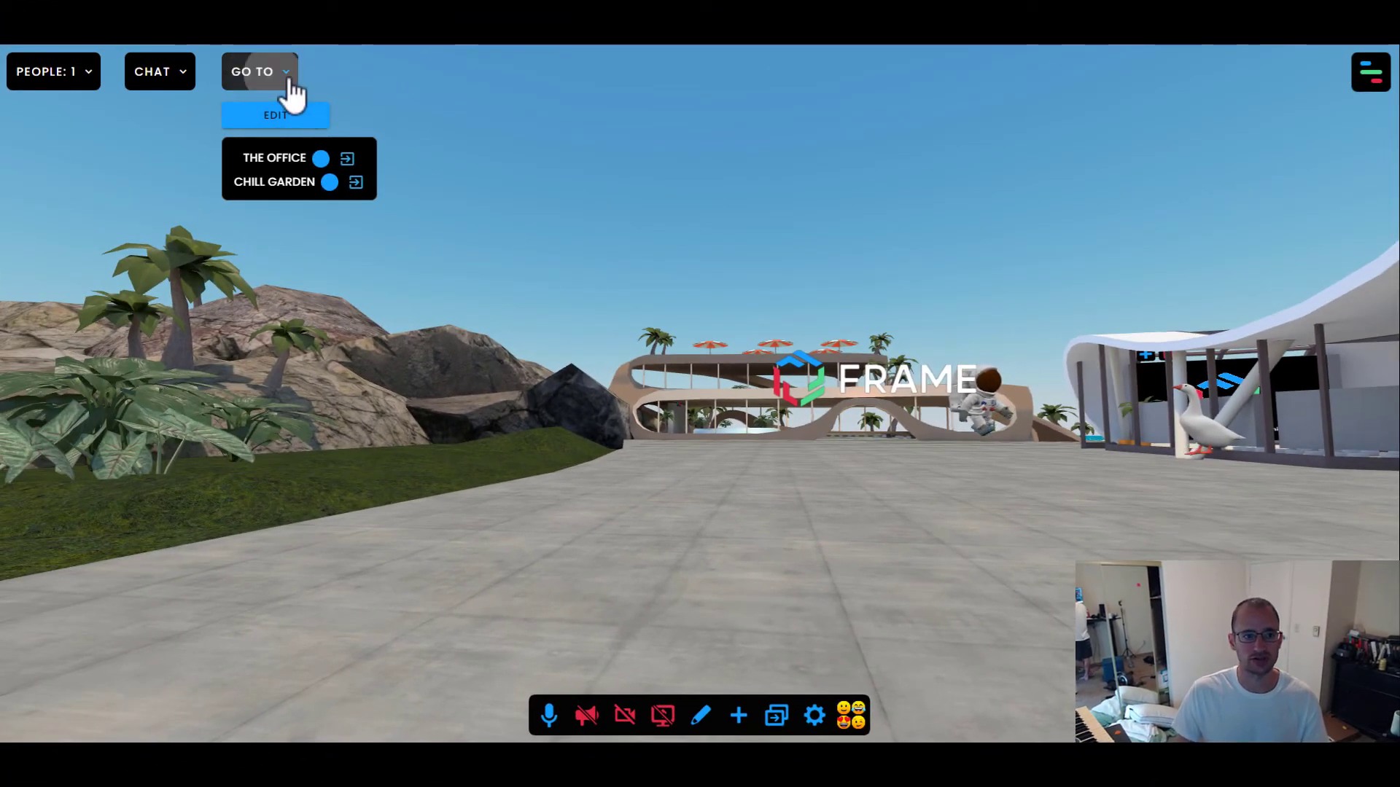
pyautogui.click(290, 82)
pyautogui.click(290, 82)
pyautogui.moveTo(515, 519); pyautogui.dragTo(599, 493)
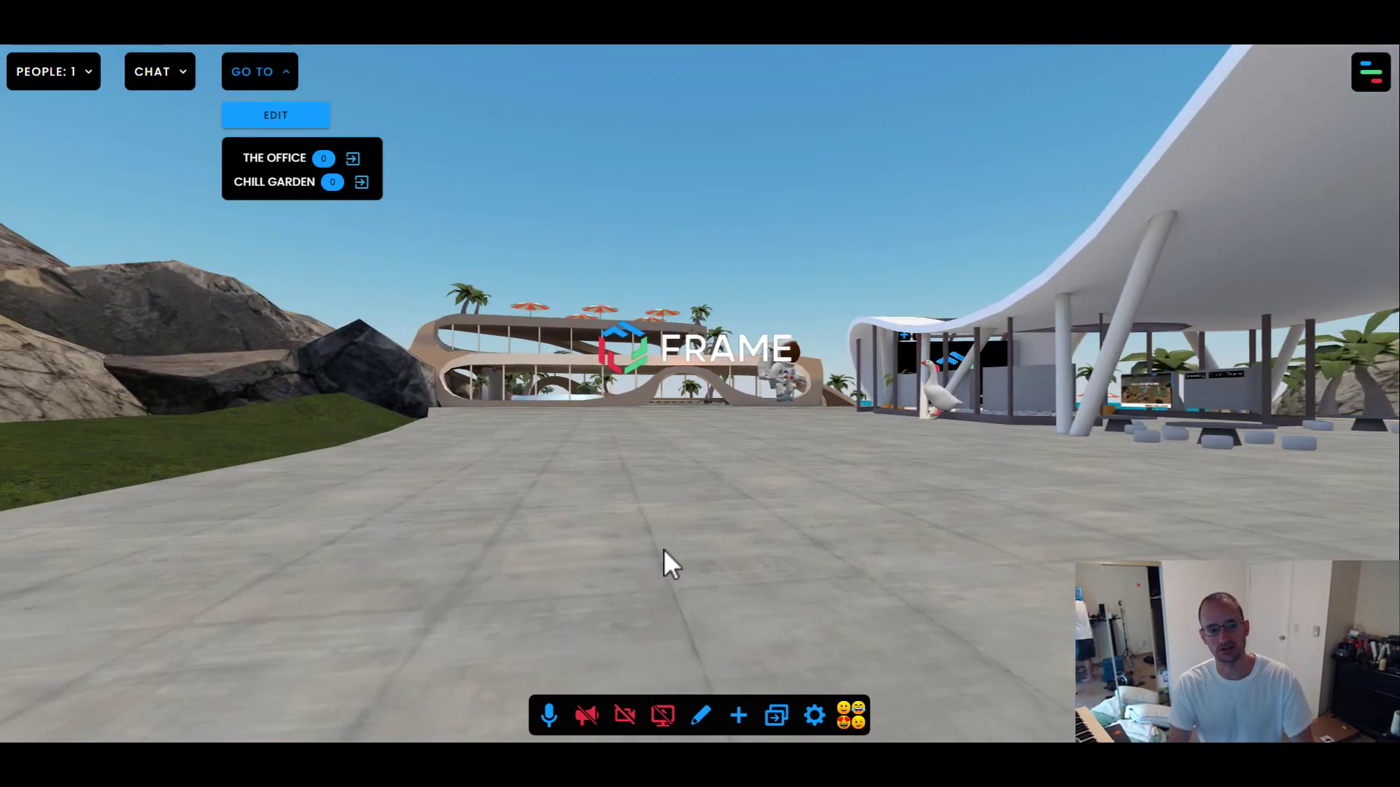
pyautogui.press('w')
pyautogui.click(295, 86)
pyautogui.click(291, 87)
pyautogui.click(257, 88)
pyautogui.click(259, 86)
pyautogui.click(361, 182)
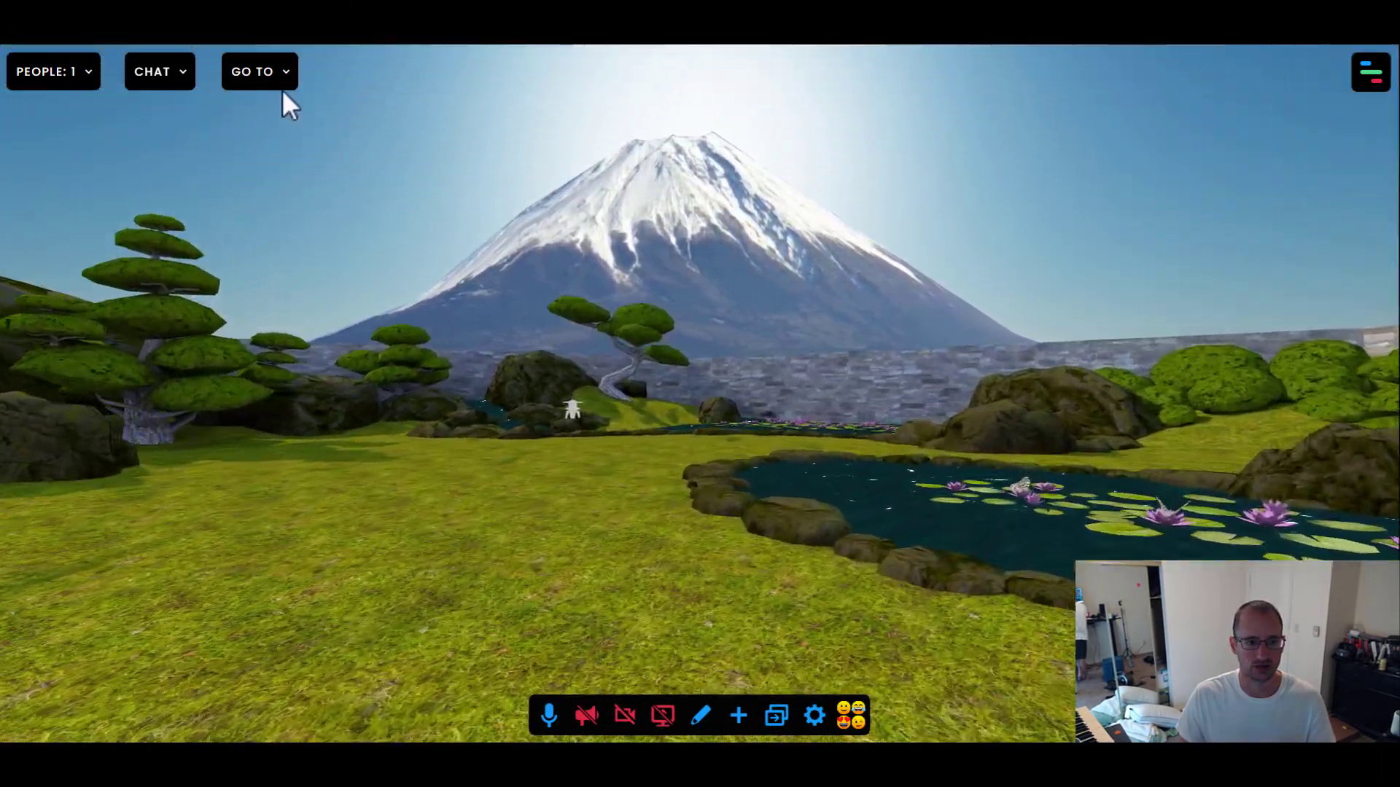
# Step: Check the garden Frame's Go To destinations and open them for editing
pyautogui.click(282, 87)
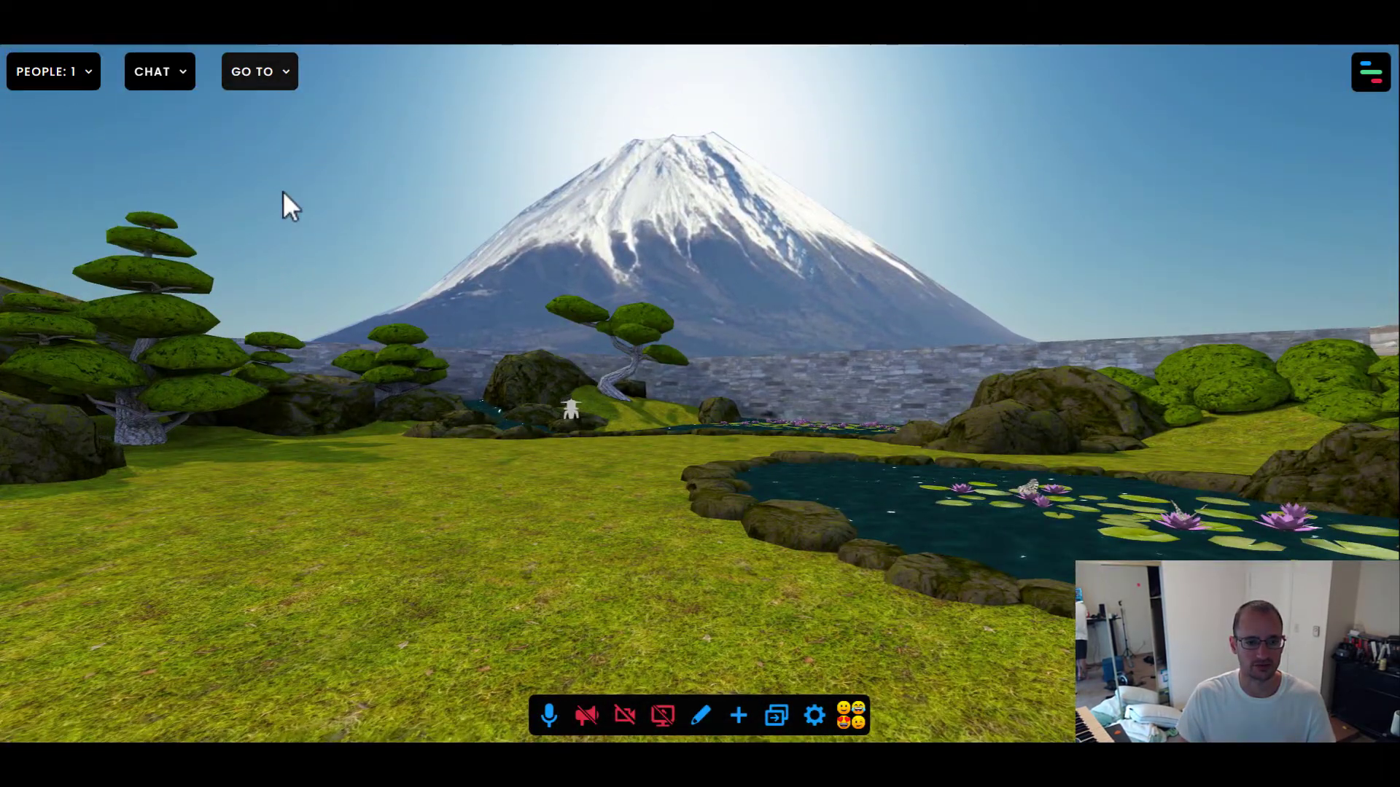
pyautogui.click(274, 86)
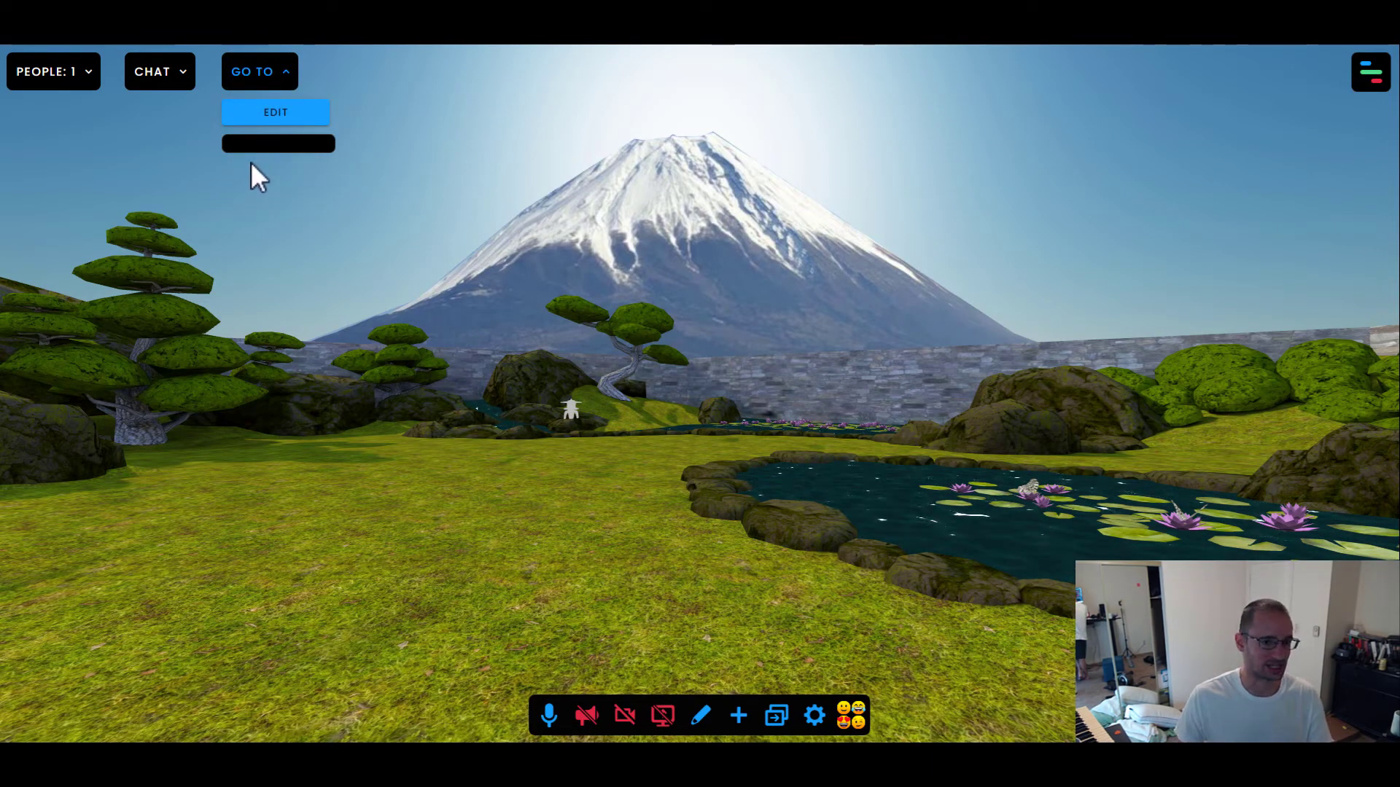
pyautogui.click(256, 109)
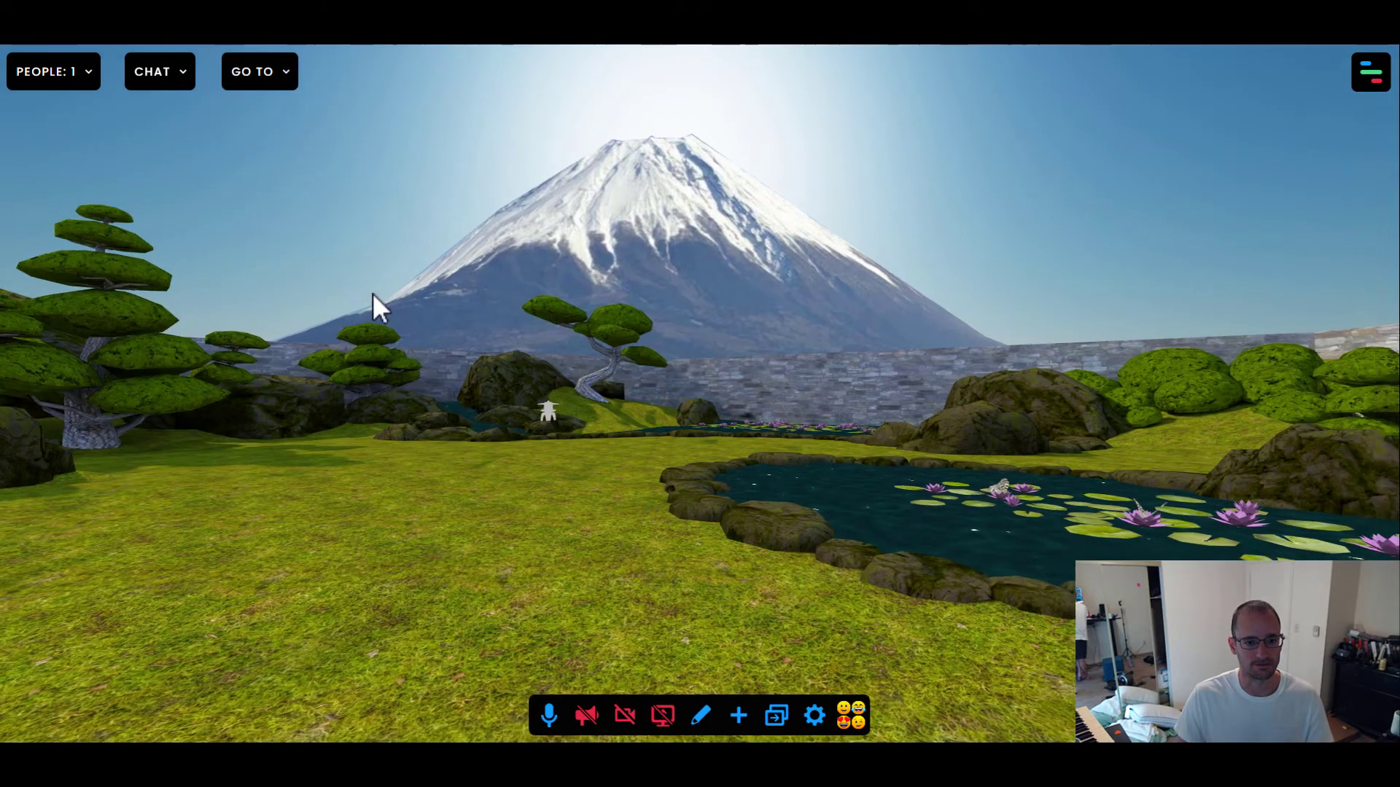
# Step: Return to the resort Frame and look around from under the blue arch toward the plaza
pyautogui.moveTo(417, 304); pyautogui.dragTo(0, 45)
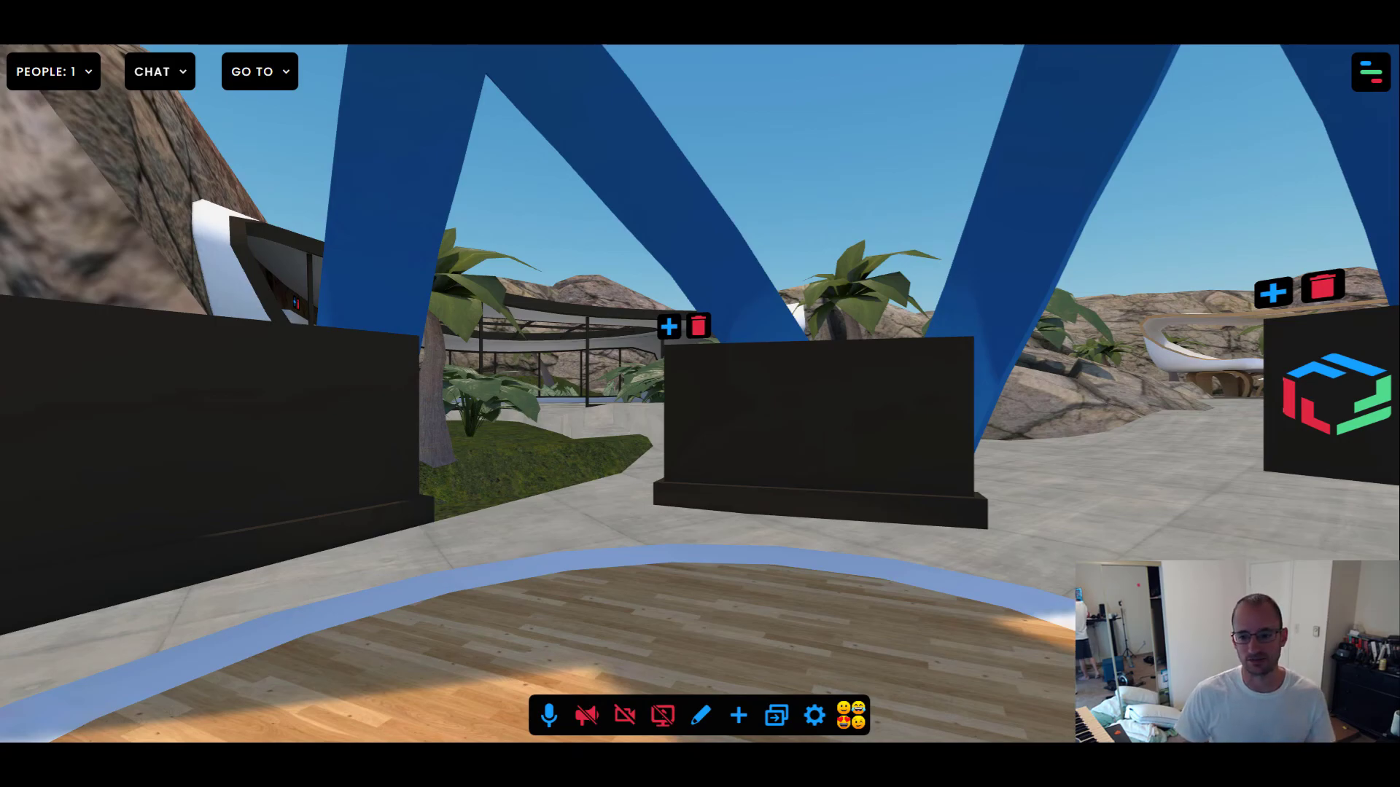
pyautogui.moveTo(213, 504); pyautogui.dragTo(1101, 539)
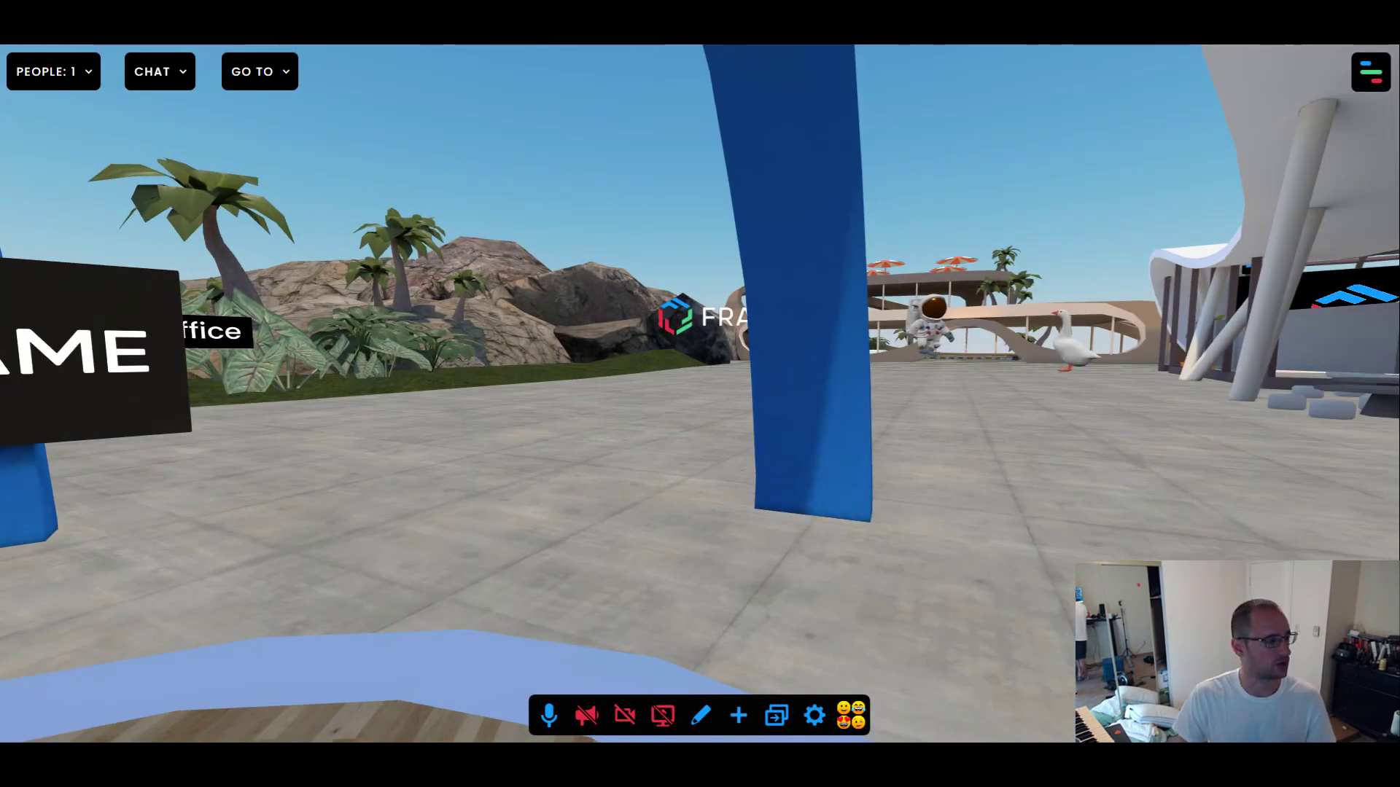